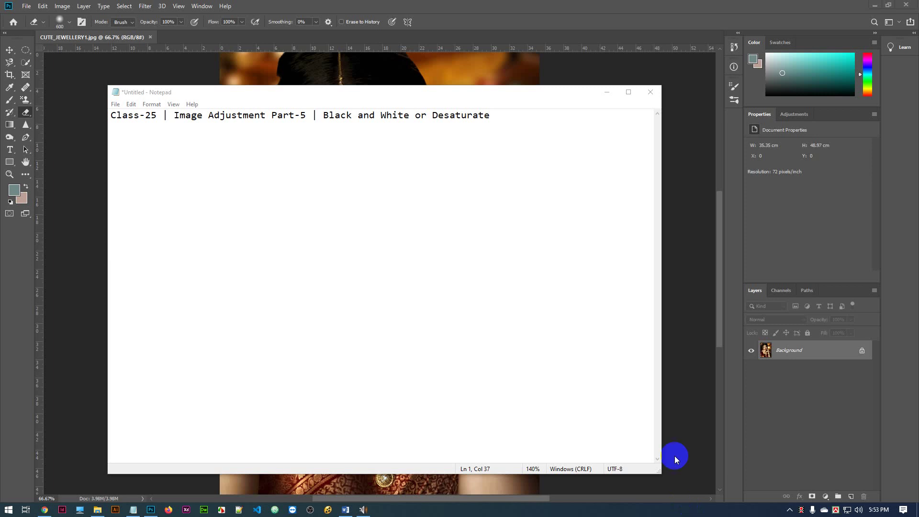
# - Try a Black & White adjustment with the Default preset on the portrait image, and undo it
pyautogui.click(606, 92)
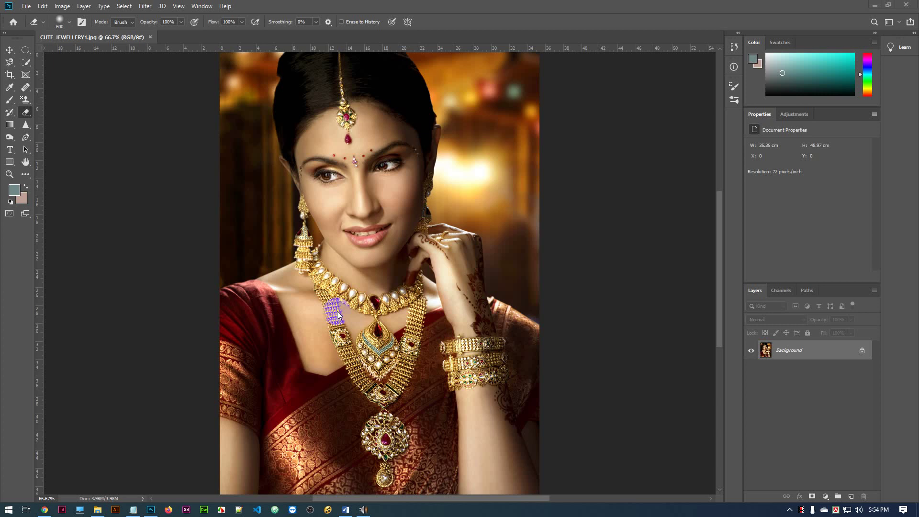
pyautogui.click(62, 6)
pyautogui.moveTo(127, 32)
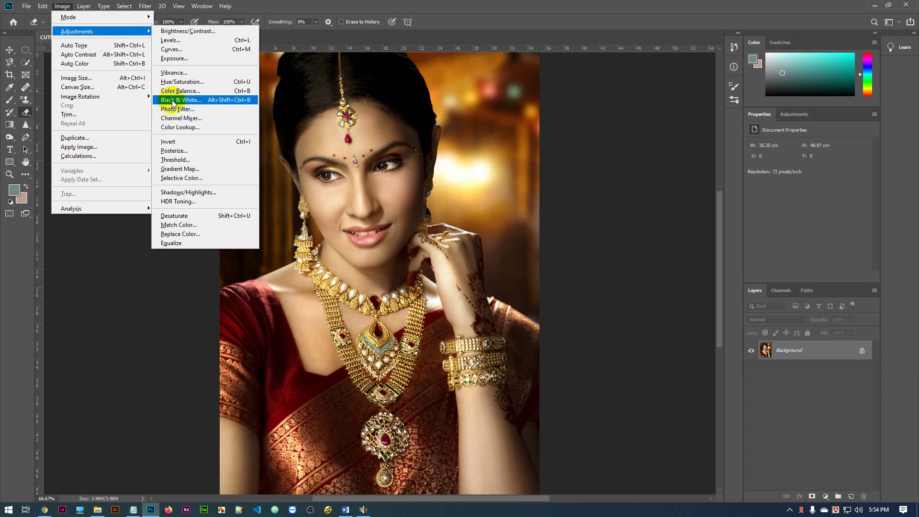
pyautogui.click(238, 101)
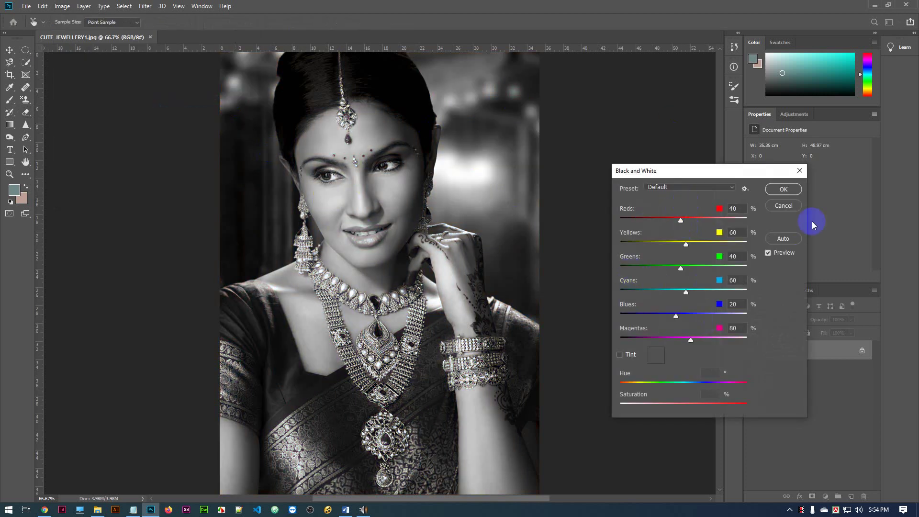
pyautogui.click(793, 194)
pyautogui.press('e')
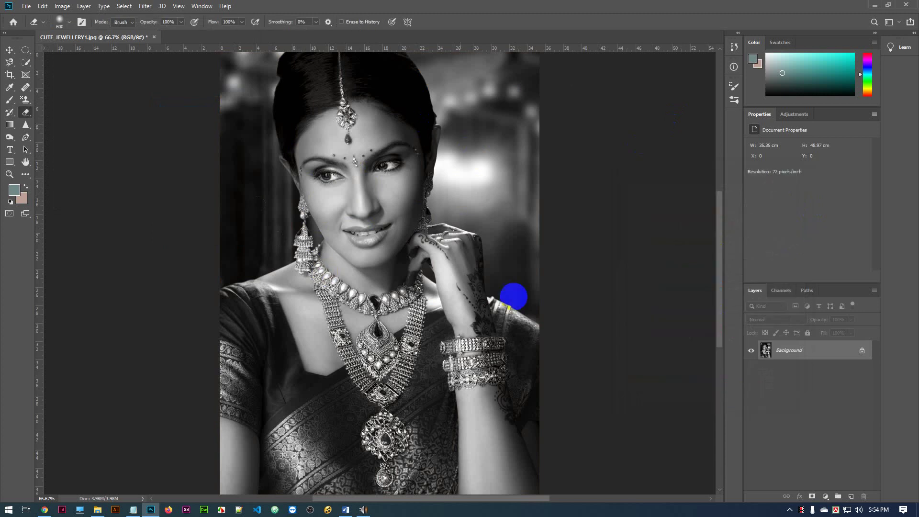
pyautogui.hotkey('ctrl', '-')
pyautogui.hotkey('ctrl', '-')
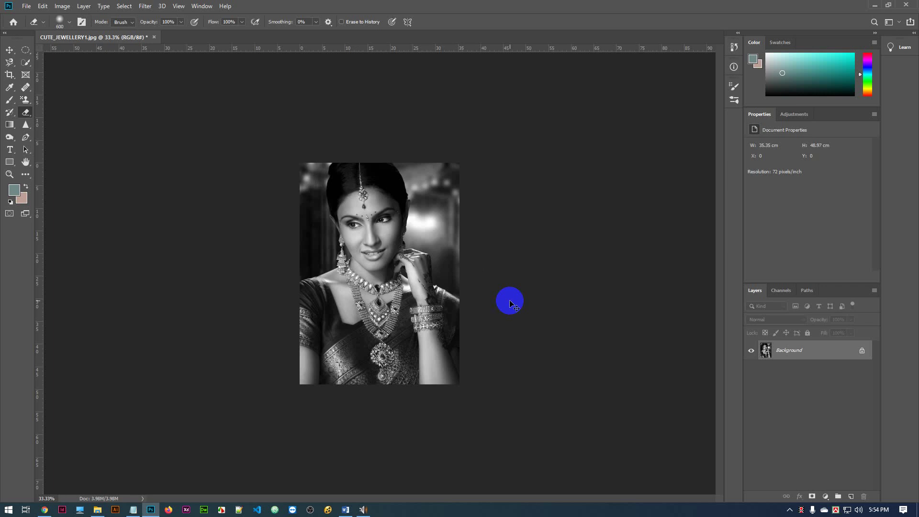
pyautogui.hotkey('ctrl', 'z')
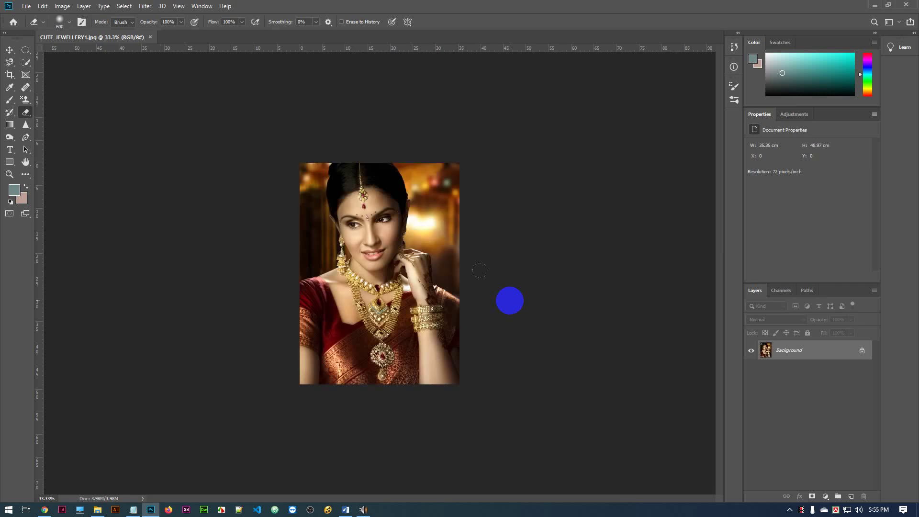
# - Try the Desaturate adjustment on the portrait image, and undo it
pyautogui.click(62, 6)
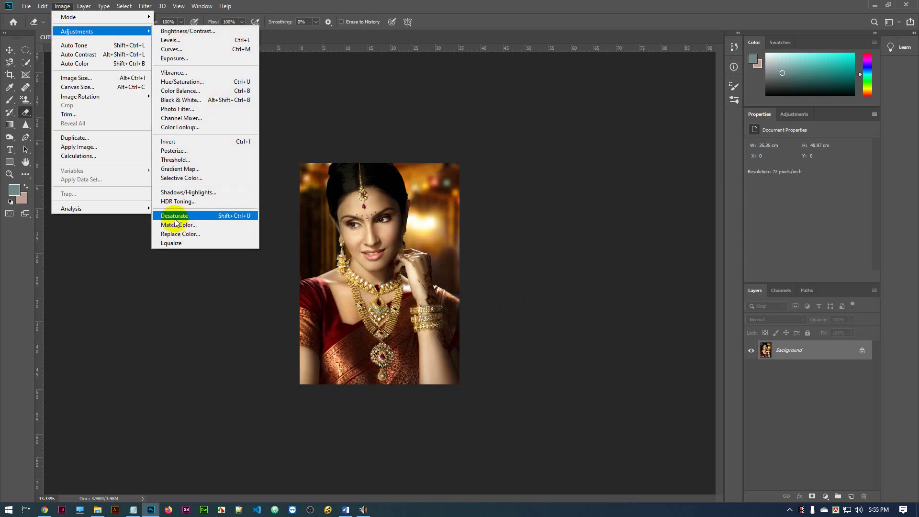
pyautogui.click(181, 217)
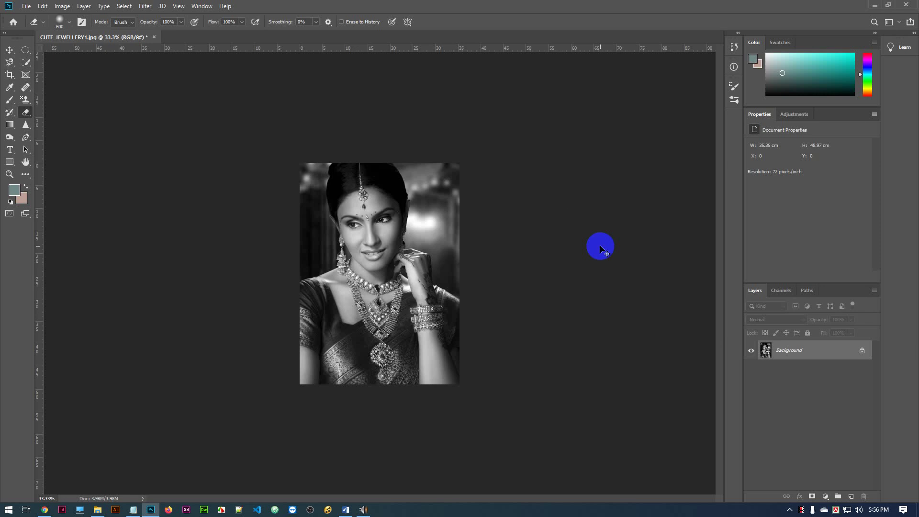
pyautogui.hotkey('ctrl', '+')
pyautogui.hotkey('ctrl', '+')
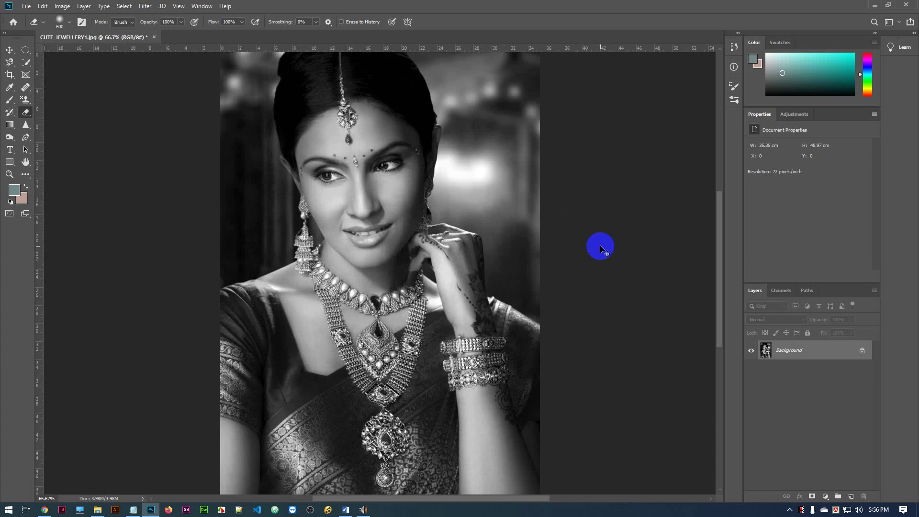
pyautogui.hotkey('ctrl', 'z')
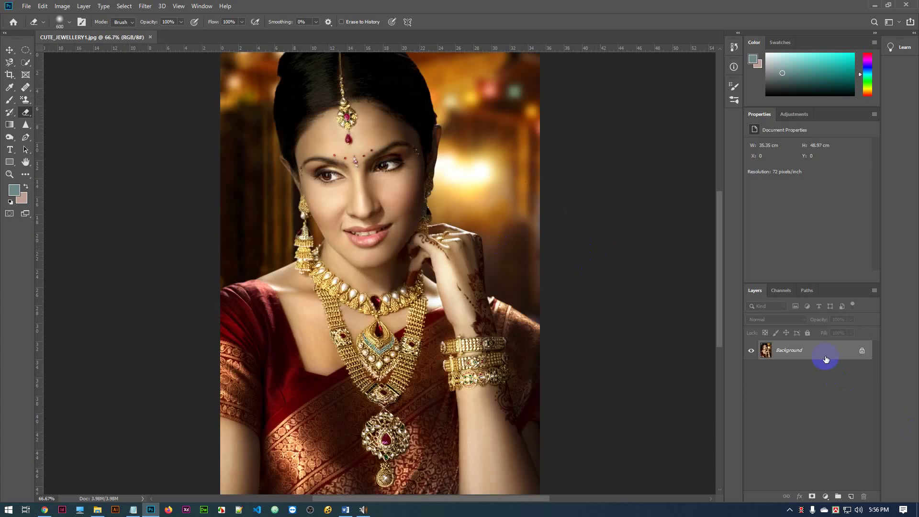
# - Duplicate the Background layer and hide the original
pyautogui.hotkey('ctrl', 'j')
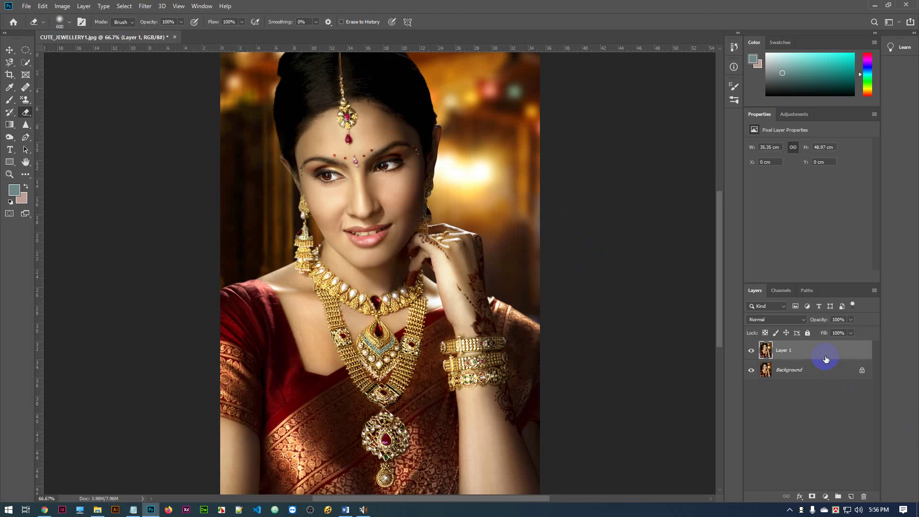
pyautogui.click(752, 370)
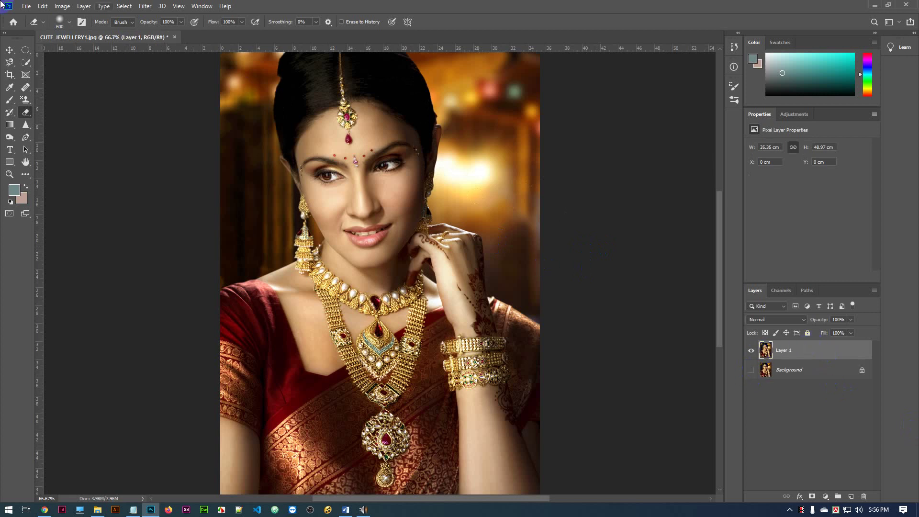
# - Apply a Black & White adjustment with the Default preset to the duplicated layer
pyautogui.click(62, 6)
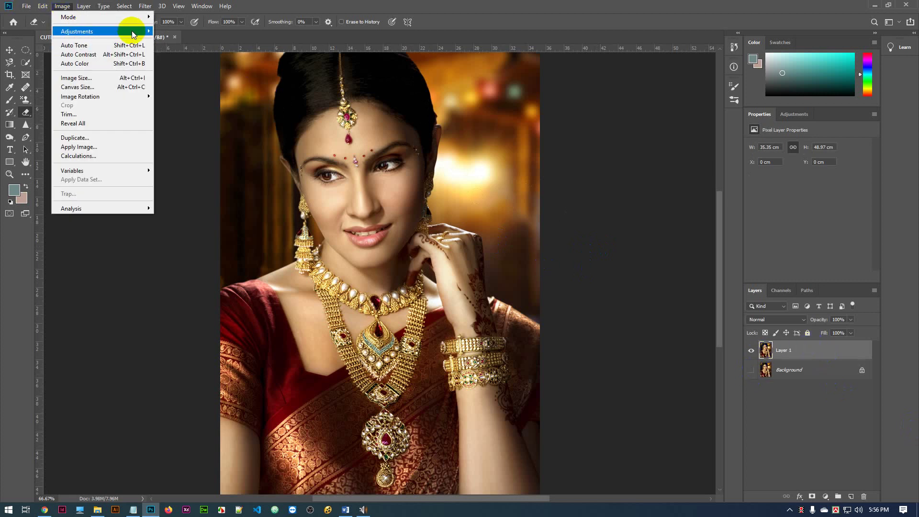
pyautogui.moveTo(137, 31)
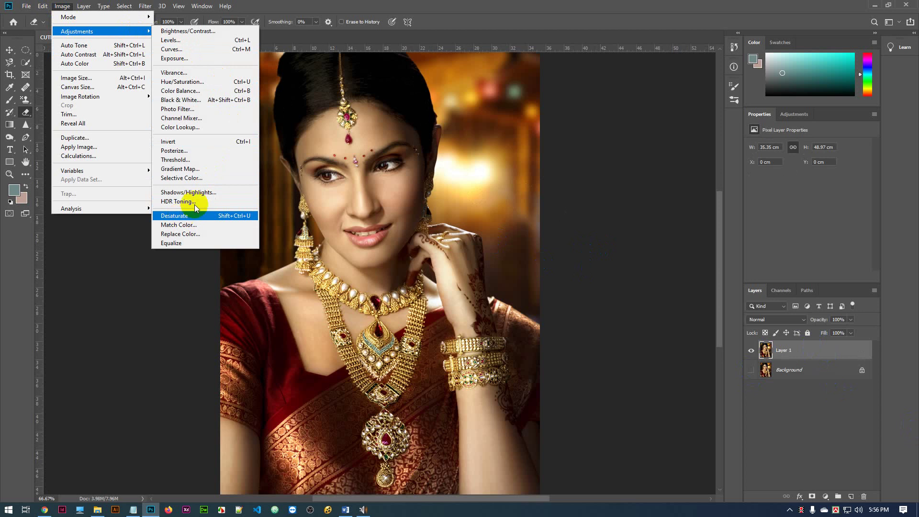
pyautogui.click(181, 100)
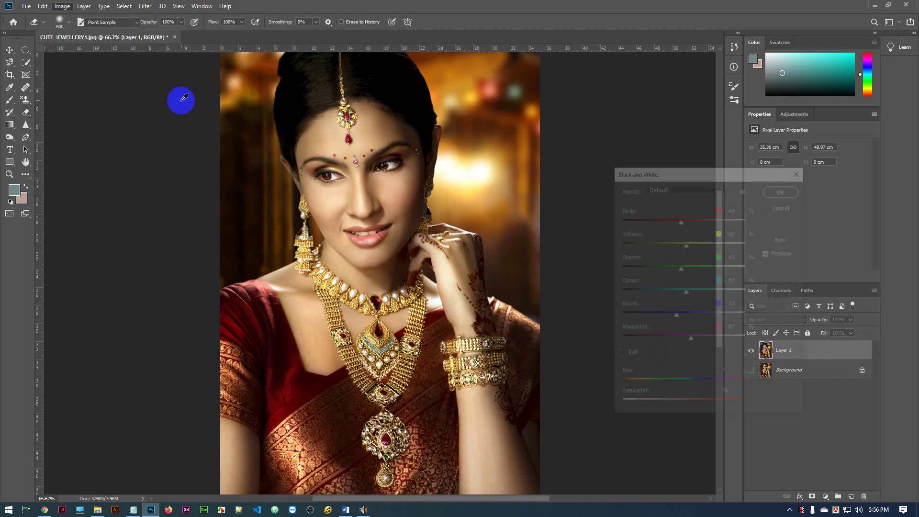
pyautogui.click(778, 188)
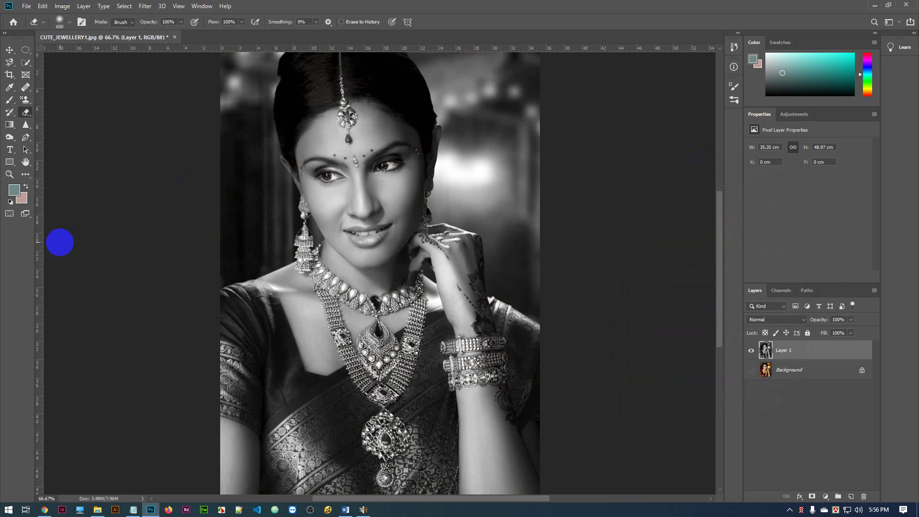
# - Reduce the Eraser brush size to 80 for detailed work around the jewellery
pyautogui.hotkey('ctrl', '+')
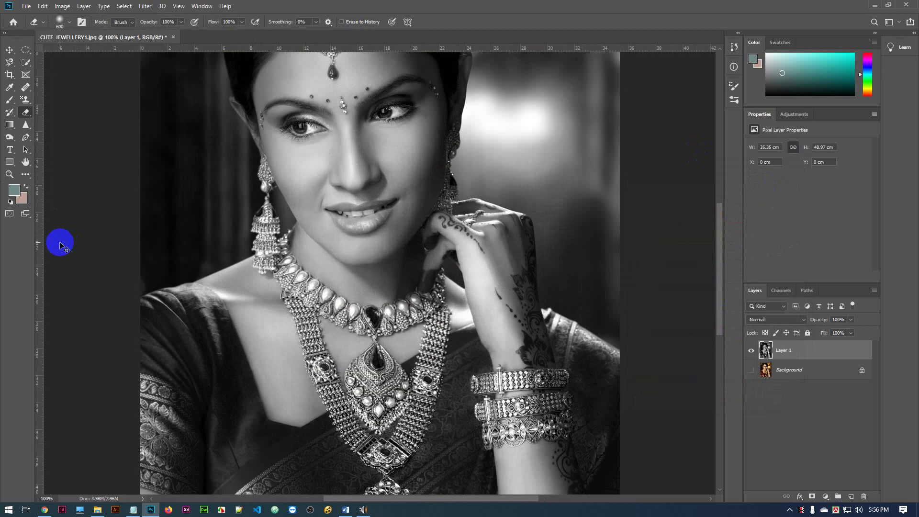
pyautogui.hotkey('ctrl', '+')
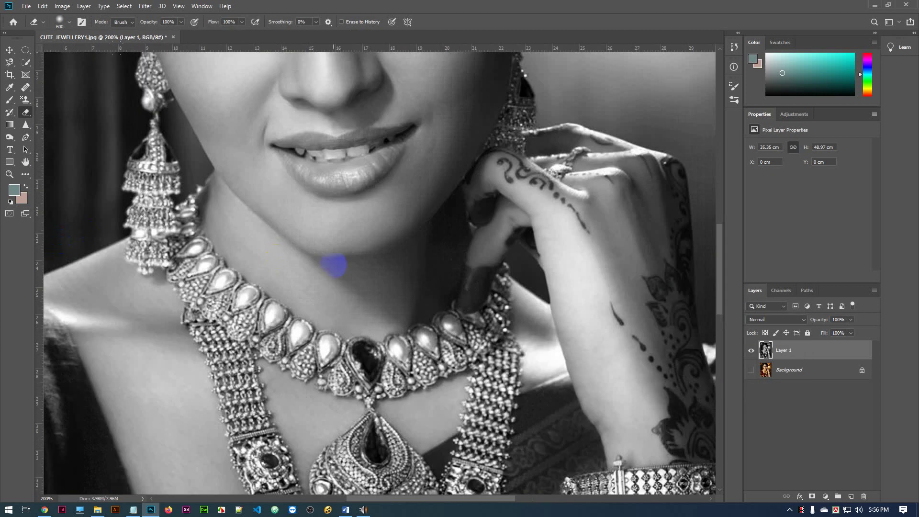
pyautogui.press('[')
pyautogui.press('[')
pyautogui.press('[')
pyautogui.press('[')
pyautogui.press('[')
pyautogui.press('[')
pyautogui.press('[')
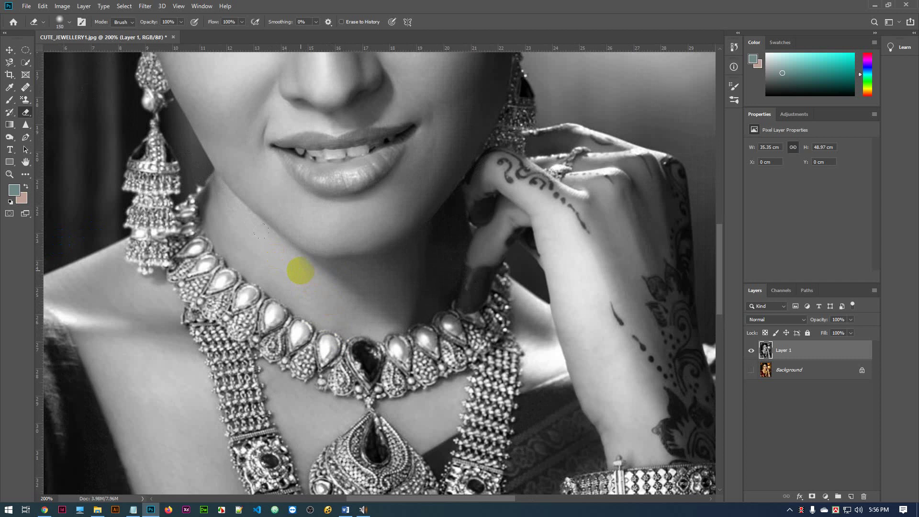
pyautogui.press('[')
pyautogui.press('[')
pyautogui.press('[')
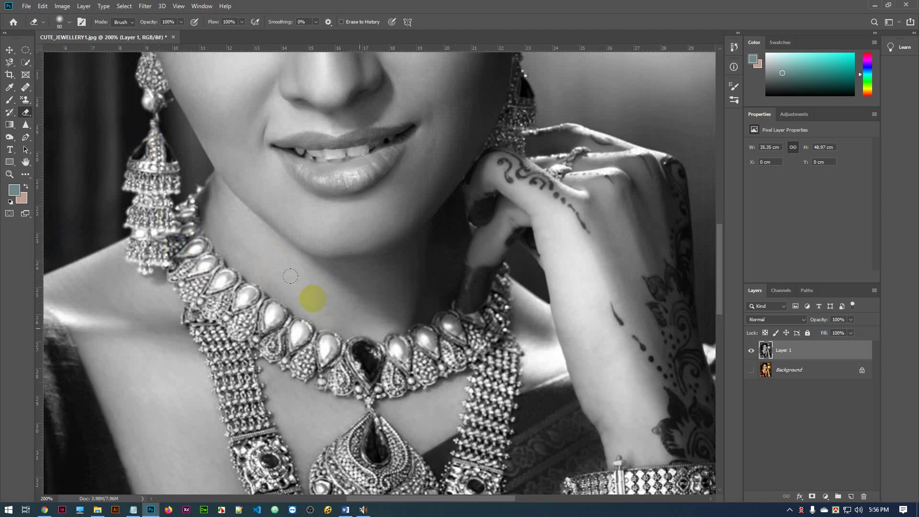
pyautogui.scroll(-4, 400, 376)
pyautogui.scroll(-2, 338, 399)
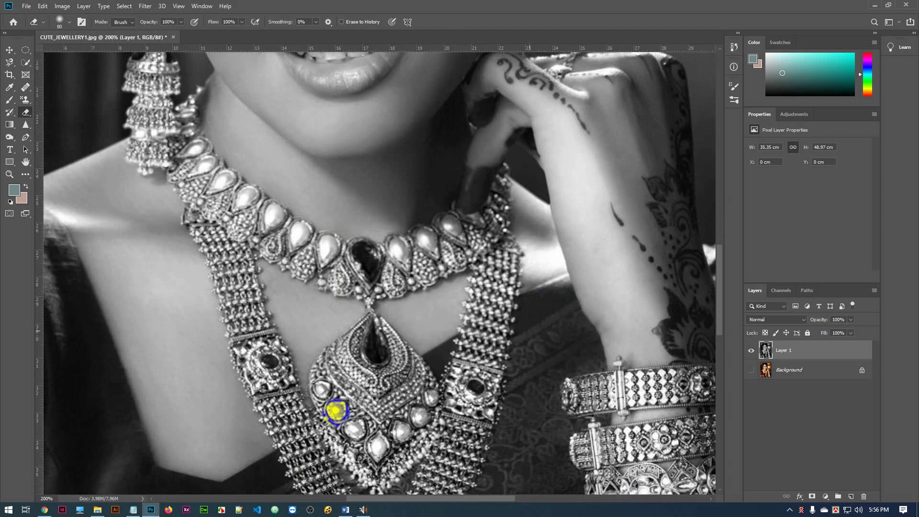
pyautogui.scroll(6, 379, 298)
pyautogui.scroll(6, 374, 303)
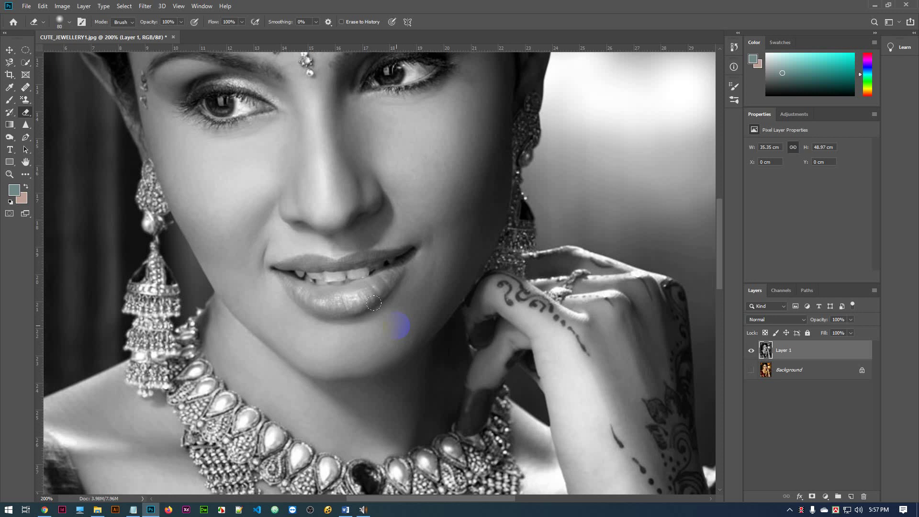
# - Try restoring the forehead ornament's colour with the History Brush on a new layer, and undo both the stroke and the layer
pyautogui.click(852, 497)
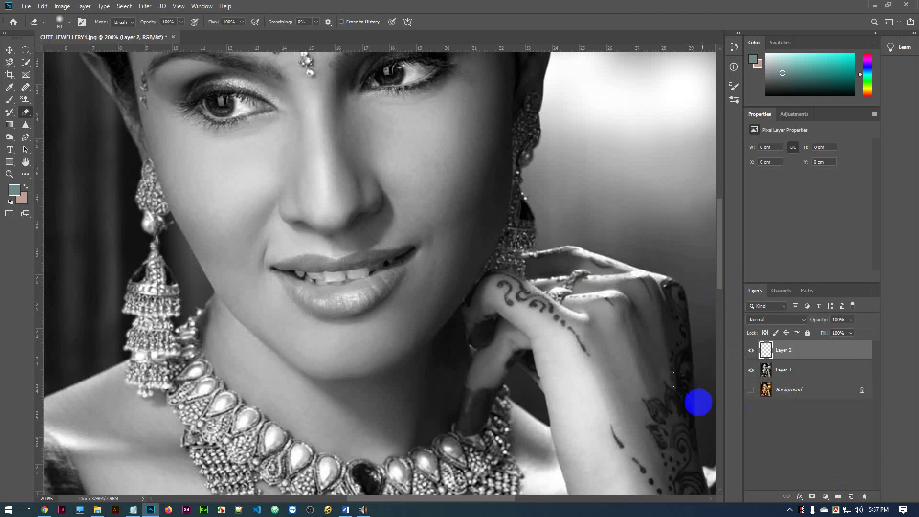
pyautogui.scroll(5, 330, 249)
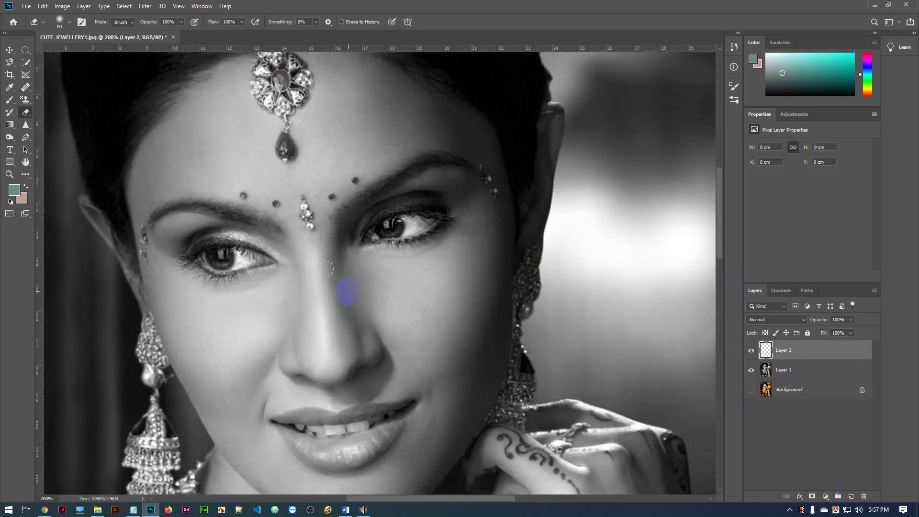
pyautogui.scroll(7, 326, 269)
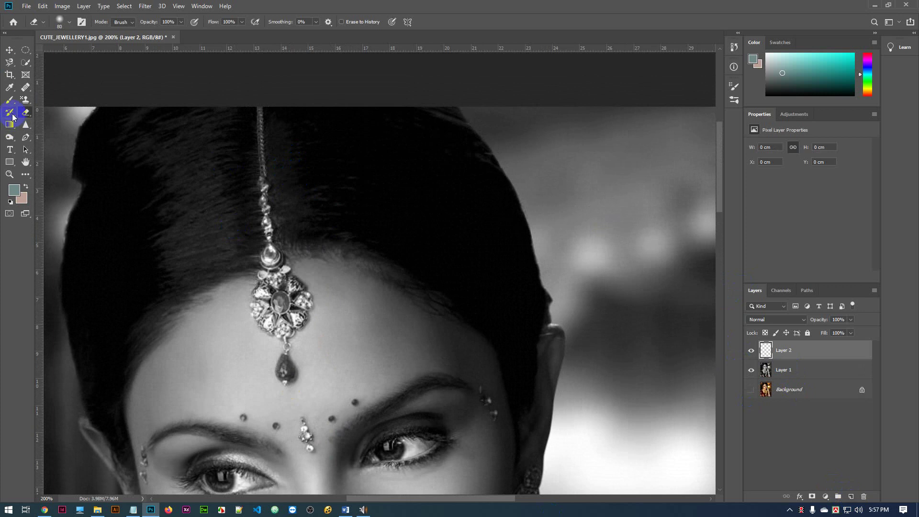
pyautogui.moveTo(13, 117)
pyautogui.mouseDown()
pyautogui.moveTo(56, 113)
pyautogui.moveTo(34, 119)
pyautogui.moveTo(67, 121)
pyautogui.moveTo(52, 114)
pyautogui.mouseUp()
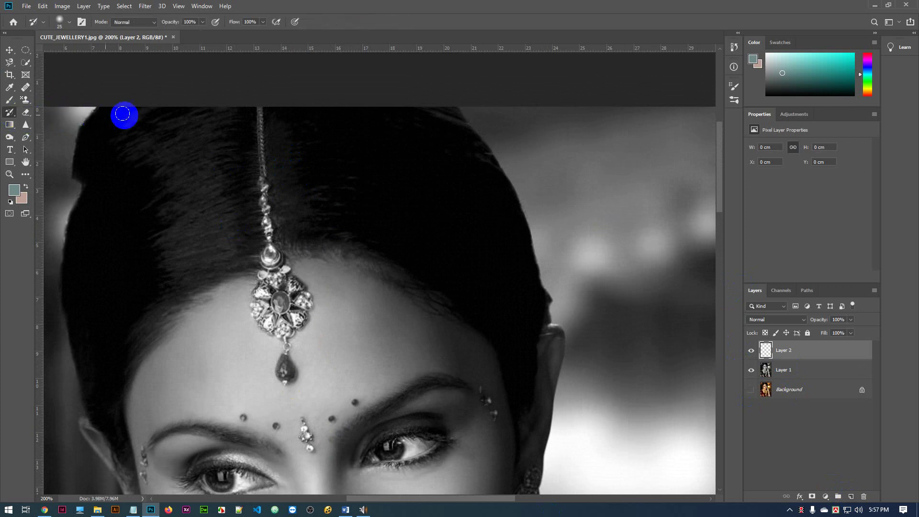
pyautogui.moveTo(258, 115)
pyautogui.mouseDown()
pyautogui.moveTo(272, 258)
pyautogui.moveTo(270, 203)
pyautogui.moveTo(284, 115)
pyautogui.moveTo(271, 167)
pyautogui.moveTo(288, 281)
pyautogui.moveTo(306, 199)
pyautogui.moveTo(272, 299)
pyautogui.moveTo(302, 324)
pyautogui.moveTo(355, 234)
pyautogui.moveTo(359, 286)
pyautogui.moveTo(304, 76)
pyautogui.mouseUp()
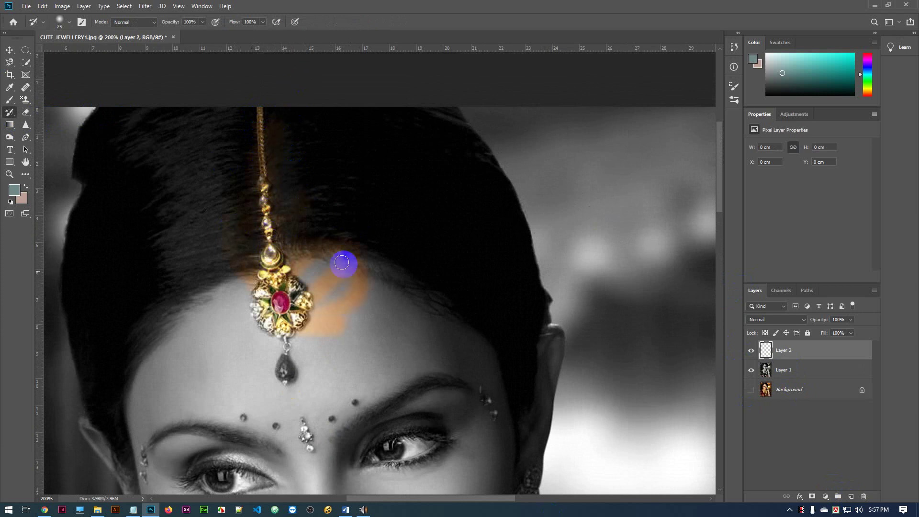
pyautogui.hotkey('ctrl', 'z')
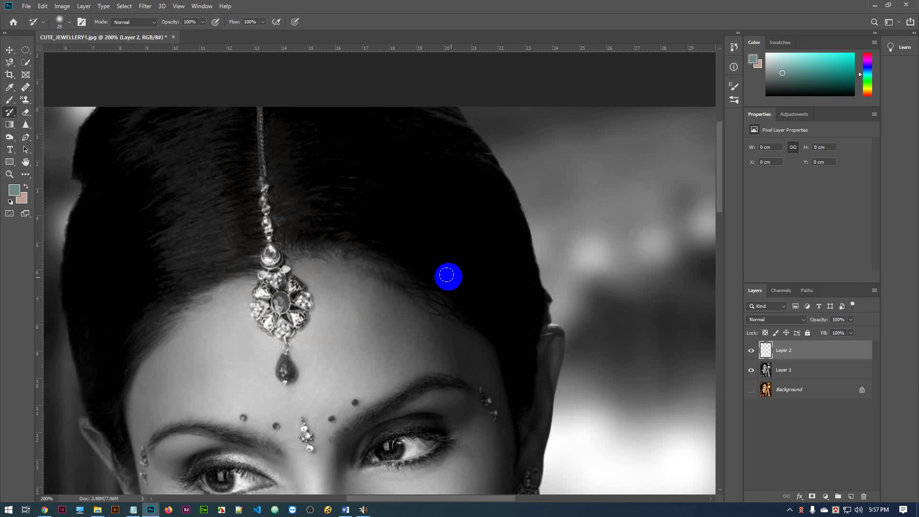
pyautogui.hotkey('ctrl', 'z')
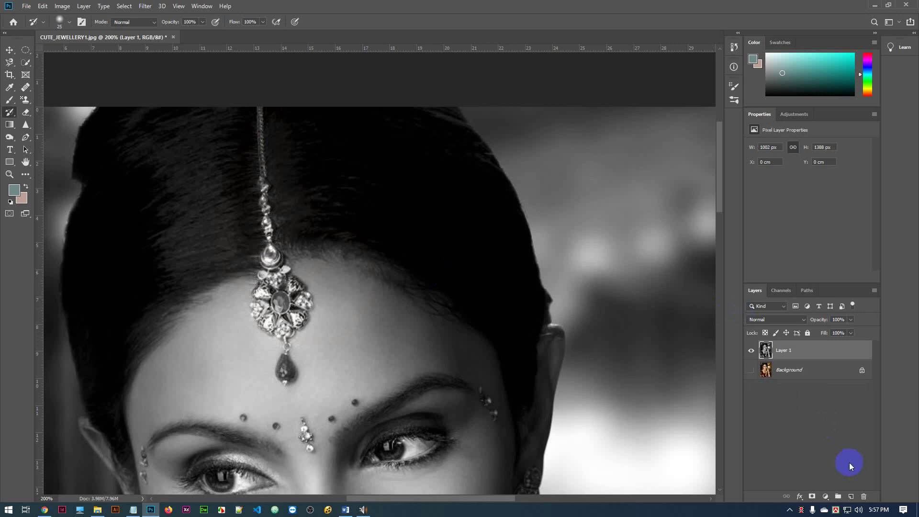
# - Create a new layer and restore the original colour of the hair chain and its teardrop bead with the History Brush at size 10
pyautogui.click(851, 495)
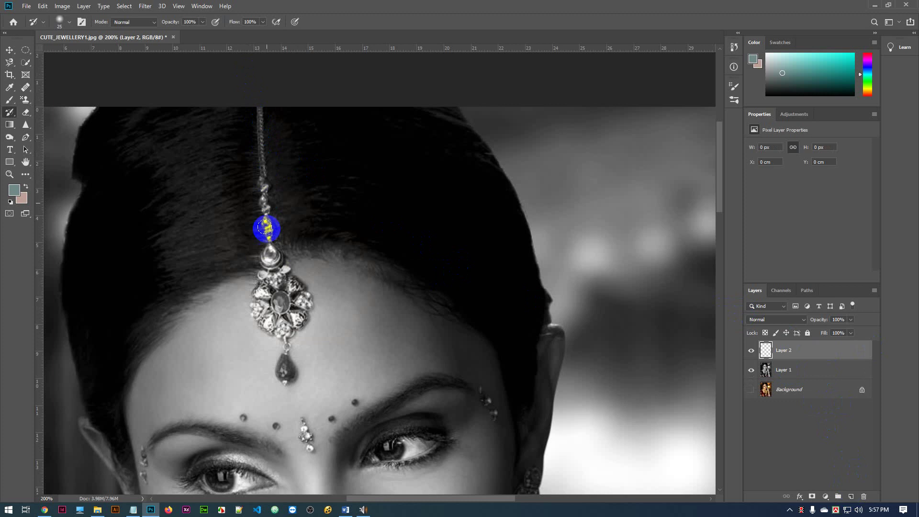
pyautogui.click(276, 328)
pyautogui.click(253, 318)
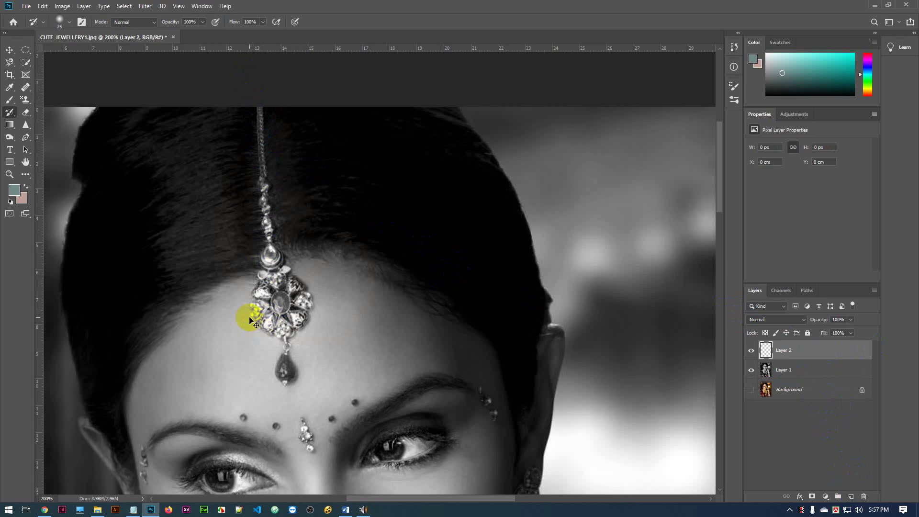
pyautogui.hotkey('ctrl', '+')
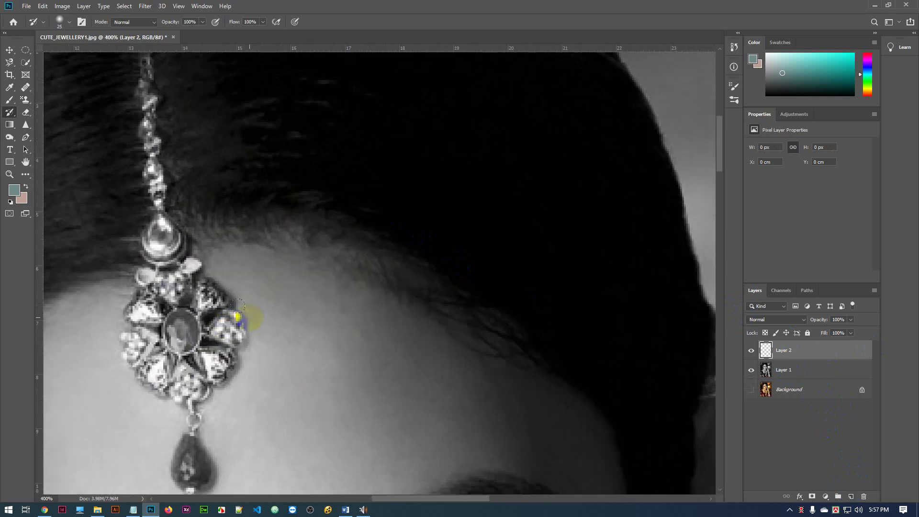
pyautogui.moveTo(135, 141)
pyautogui.mouseDown()
pyautogui.moveTo(283, 320)
pyautogui.moveTo(306, 228)
pyautogui.moveTo(287, 149)
pyautogui.moveTo(295, 125)
pyautogui.mouseUp()
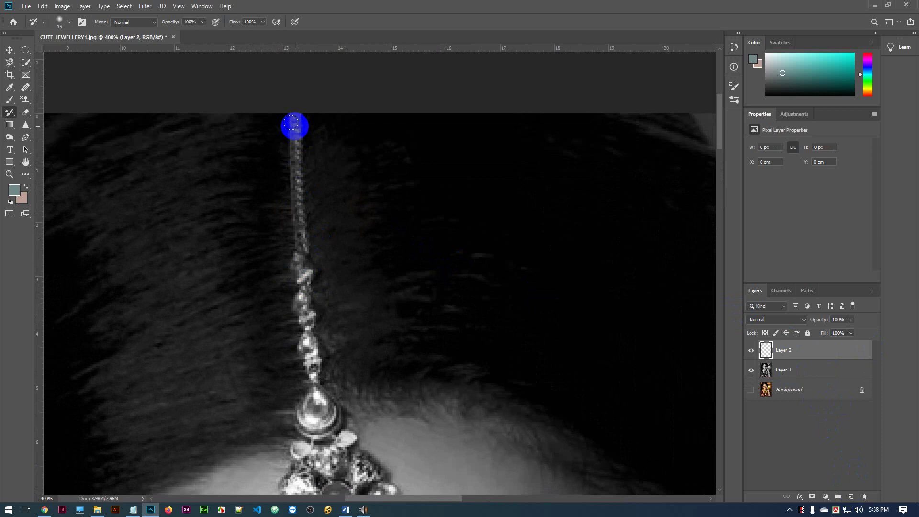
pyautogui.moveTo(295, 126); pyautogui.dragTo(302, 162)
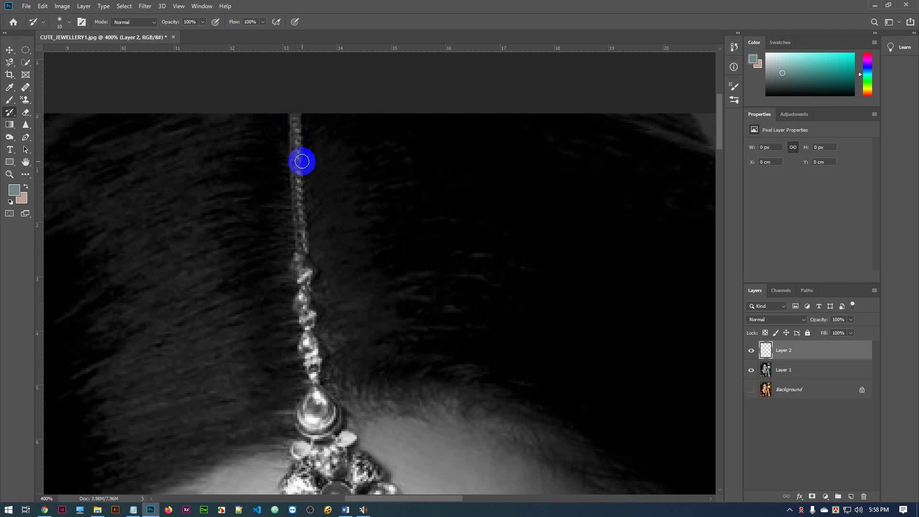
pyautogui.moveTo(302, 161)
pyautogui.mouseDown()
pyautogui.moveTo(295, 117)
pyautogui.moveTo(315, 430)
pyautogui.moveTo(304, 419)
pyautogui.moveTo(320, 429)
pyautogui.moveTo(321, 405)
pyautogui.moveTo(333, 405)
pyautogui.moveTo(326, 426)
pyautogui.mouseUp()
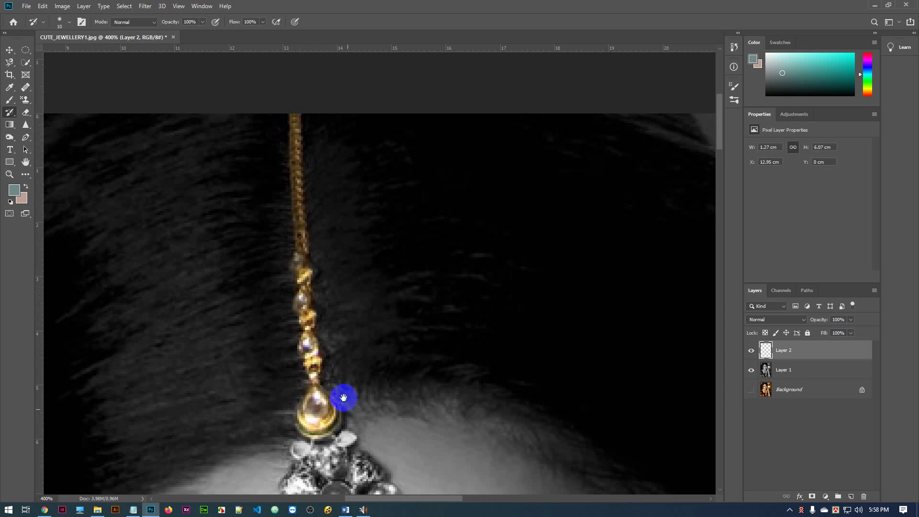
# - Restore the original colour of the round forehead ornament and its hanging red drop with the History Brush, finishing at size 8
pyautogui.moveTo(355, 374)
pyautogui.mouseDown()
pyautogui.moveTo(358, 224)
pyautogui.moveTo(364, 250)
pyautogui.moveTo(357, 265)
pyautogui.moveTo(352, 247)
pyautogui.moveTo(342, 258)
pyautogui.moveTo(311, 253)
pyautogui.moveTo(310, 261)
pyautogui.moveTo(323, 217)
pyautogui.moveTo(324, 274)
pyautogui.moveTo(327, 258)
pyautogui.moveTo(312, 300)
pyautogui.moveTo(317, 285)
pyautogui.moveTo(303, 292)
pyautogui.moveTo(312, 269)
pyautogui.moveTo(300, 295)
pyautogui.moveTo(316, 281)
pyautogui.moveTo(310, 274)
pyautogui.moveTo(297, 294)
pyautogui.moveTo(305, 307)
pyautogui.moveTo(294, 336)
pyautogui.moveTo(293, 320)
pyautogui.moveTo(302, 339)
pyautogui.moveTo(296, 319)
pyautogui.moveTo(330, 354)
pyautogui.moveTo(309, 349)
pyautogui.moveTo(319, 357)
pyautogui.moveTo(330, 317)
pyautogui.moveTo(355, 280)
pyautogui.moveTo(371, 289)
pyautogui.moveTo(358, 260)
pyautogui.moveTo(395, 299)
pyautogui.moveTo(382, 321)
pyautogui.moveTo(367, 309)
pyautogui.moveTo(361, 341)
pyautogui.moveTo(343, 314)
pyautogui.moveTo(363, 342)
pyautogui.moveTo(324, 344)
pyautogui.moveTo(343, 358)
pyautogui.moveTo(375, 344)
pyautogui.moveTo(333, 359)
pyautogui.moveTo(318, 354)
pyautogui.moveTo(352, 371)
pyautogui.moveTo(319, 357)
pyautogui.moveTo(392, 349)
pyautogui.moveTo(394, 309)
pyautogui.moveTo(378, 350)
pyautogui.moveTo(396, 299)
pyautogui.moveTo(406, 311)
pyautogui.moveTo(367, 271)
pyautogui.moveTo(335, 299)
pyautogui.moveTo(331, 341)
pyautogui.moveTo(316, 347)
pyautogui.moveTo(311, 287)
pyautogui.moveTo(332, 367)
pyautogui.moveTo(361, 373)
pyautogui.moveTo(374, 312)
pyautogui.moveTo(359, 268)
pyautogui.moveTo(332, 253)
pyautogui.moveTo(309, 311)
pyautogui.moveTo(348, 337)
pyautogui.moveTo(357, 383)
pyautogui.mouseUp()
pyautogui.click(353, 246)
pyautogui.scroll(-2, 366, 302)
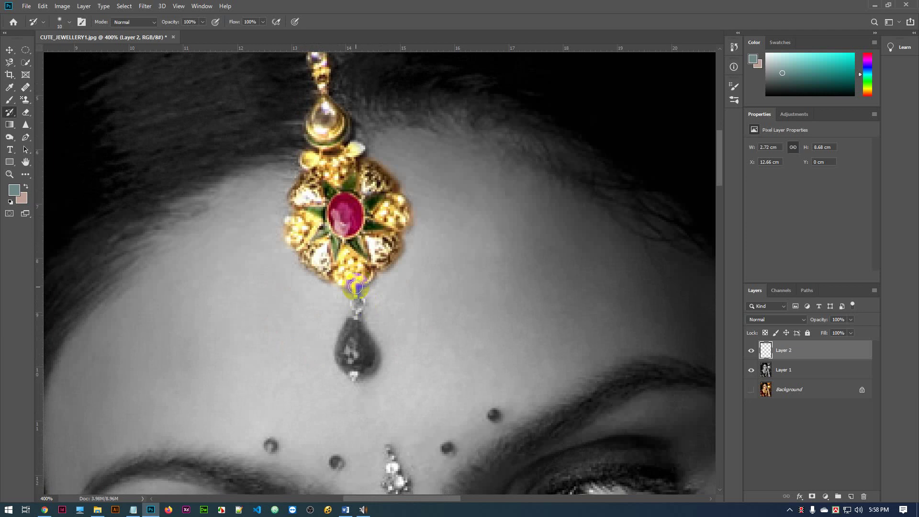
pyautogui.moveTo(356, 287)
pyautogui.mouseDown()
pyautogui.moveTo(349, 343)
pyautogui.moveTo(346, 334)
pyautogui.mouseUp()
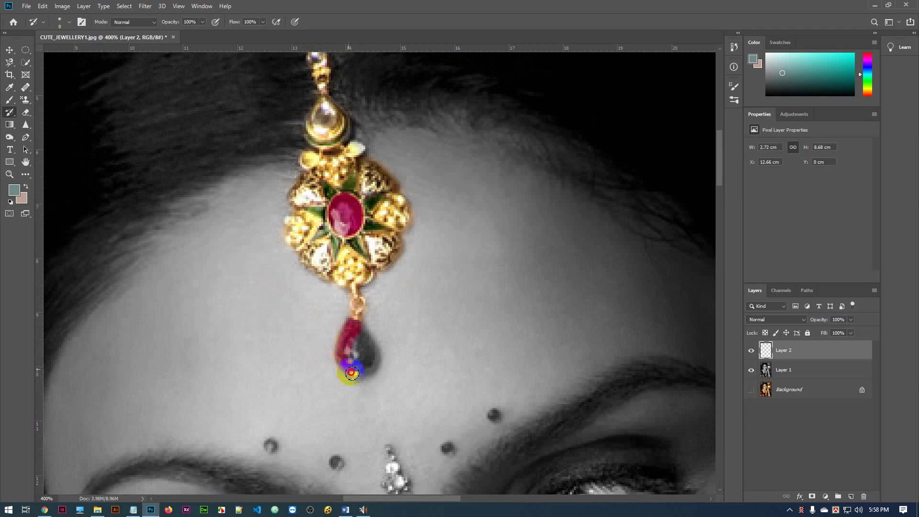
pyautogui.moveTo(352, 372)
pyautogui.mouseDown()
pyautogui.moveTo(363, 365)
pyautogui.moveTo(349, 357)
pyautogui.moveTo(362, 335)
pyautogui.moveTo(372, 345)
pyautogui.moveTo(373, 363)
pyautogui.moveTo(352, 376)
pyautogui.moveTo(373, 364)
pyautogui.moveTo(365, 338)
pyautogui.moveTo(352, 366)
pyautogui.moveTo(346, 337)
pyautogui.moveTo(353, 372)
pyautogui.moveTo(383, 356)
pyautogui.mouseUp()
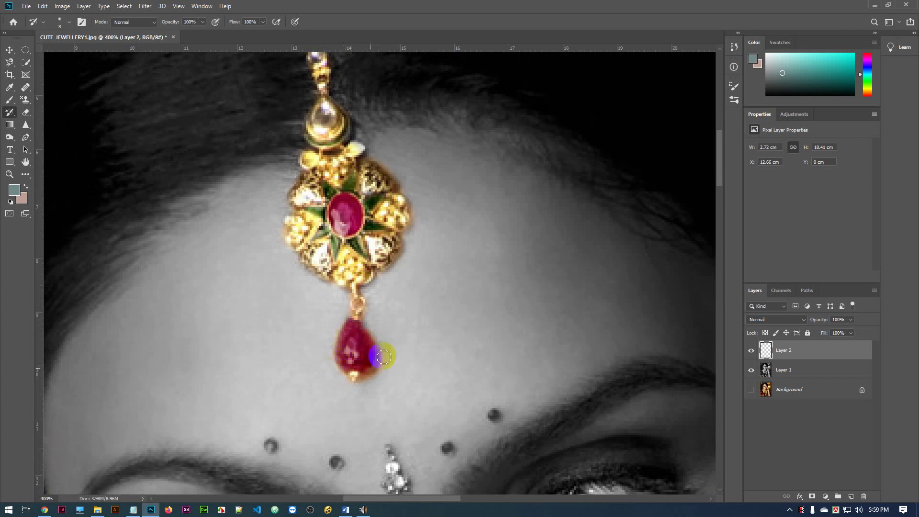
# - Erase the stray skin colour around the red drop and the lower edge of the ornament with the Eraser, finishing at size 9
pyautogui.click(200, 71)
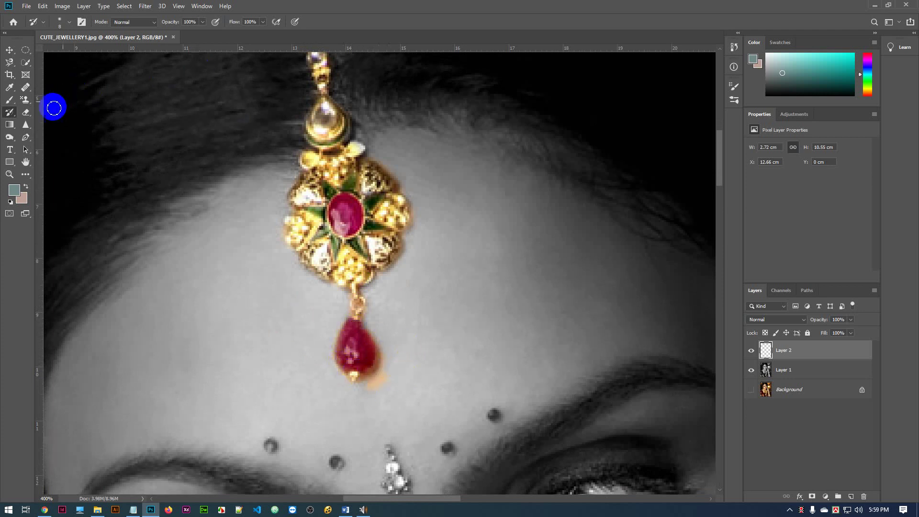
pyautogui.click(25, 112)
pyautogui.press('[')
pyautogui.press('[')
pyautogui.press('[')
pyautogui.press('[')
pyautogui.press('[')
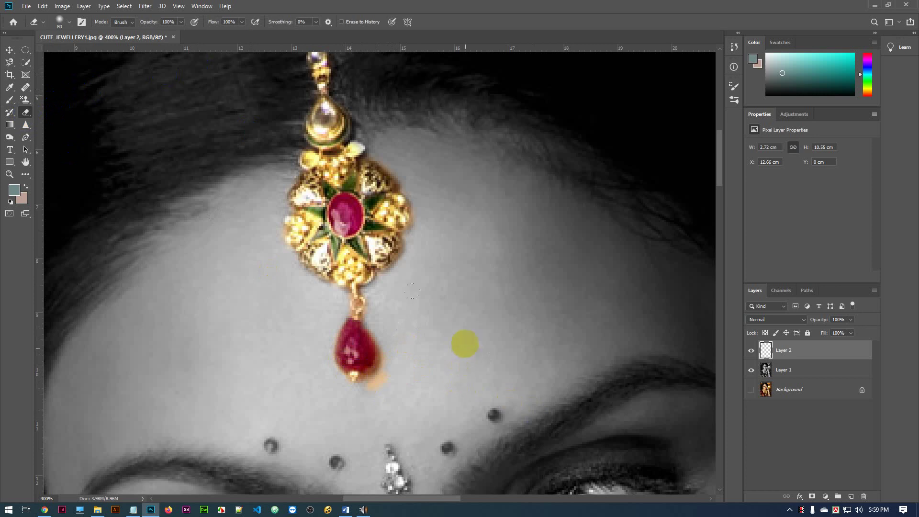
pyautogui.press('[')
pyautogui.press('[')
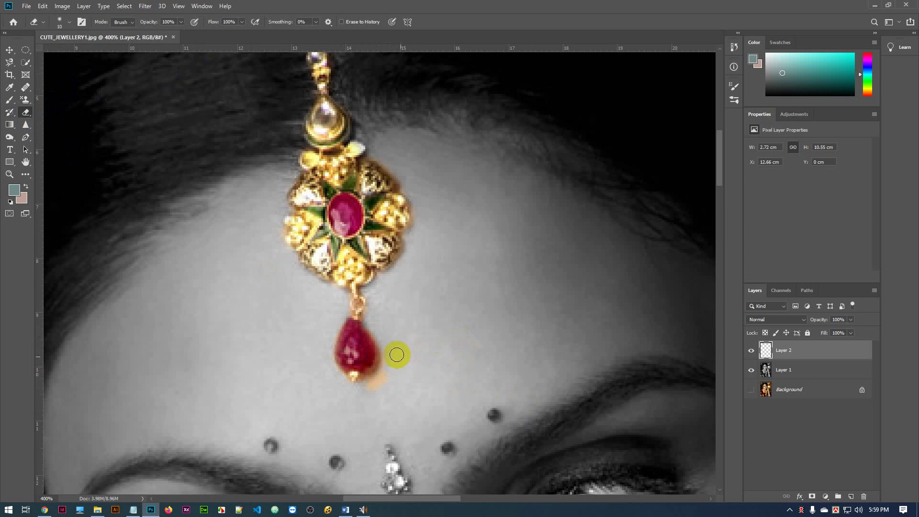
pyautogui.moveTo(391, 351)
pyautogui.mouseDown()
pyautogui.moveTo(381, 390)
pyautogui.moveTo(387, 380)
pyautogui.moveTo(390, 369)
pyautogui.moveTo(367, 396)
pyautogui.moveTo(392, 356)
pyautogui.moveTo(391, 373)
pyautogui.moveTo(383, 337)
pyautogui.moveTo(410, 322)
pyautogui.mouseUp()
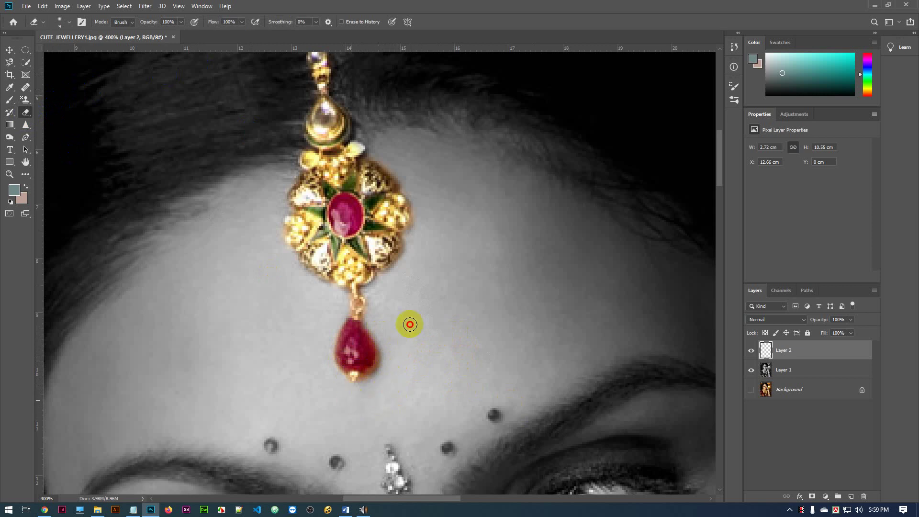
pyautogui.click(366, 278)
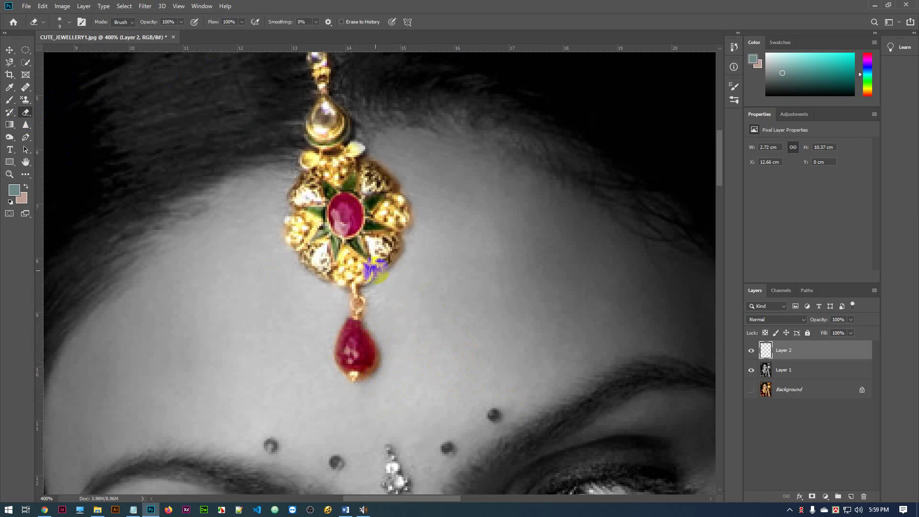
# - Restore the colour of the four small dots above the eyebrows with the History Brush at size 8
pyautogui.scroll(-4, 375, 272)
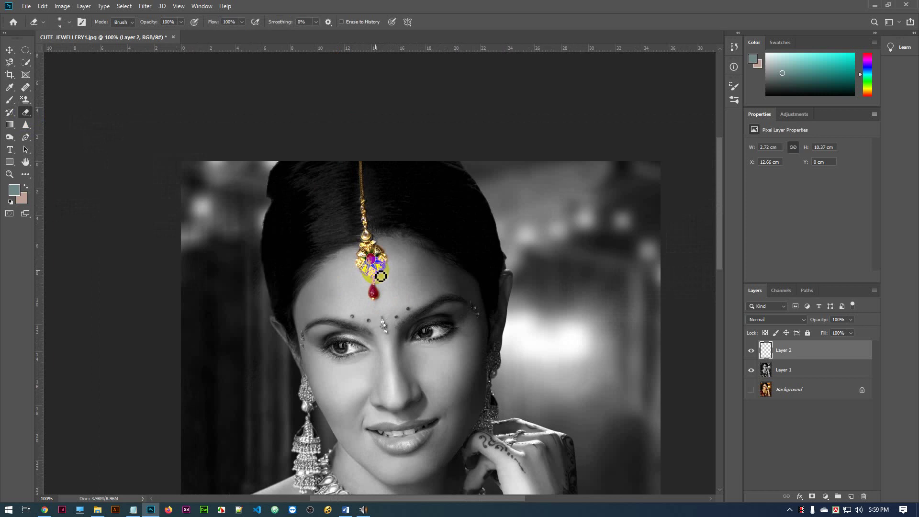
pyautogui.scroll(-1, 376, 272)
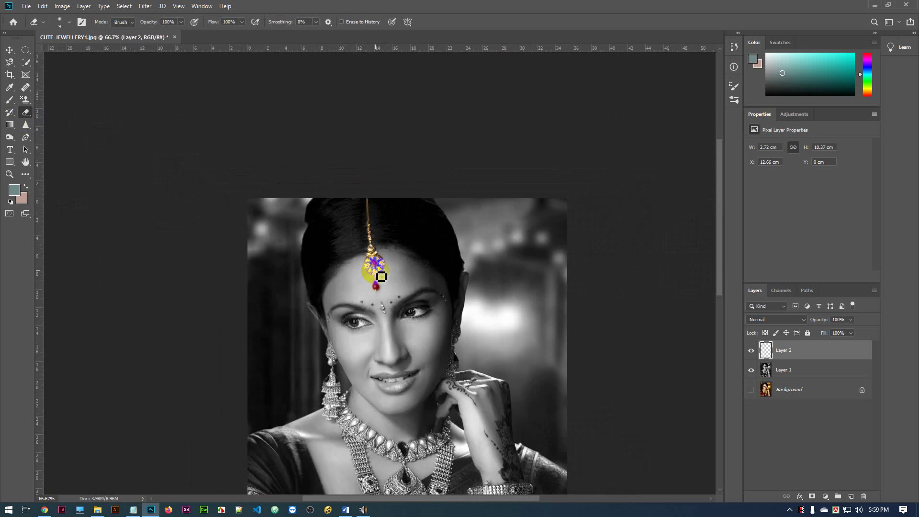
pyautogui.scroll(2, 376, 272)
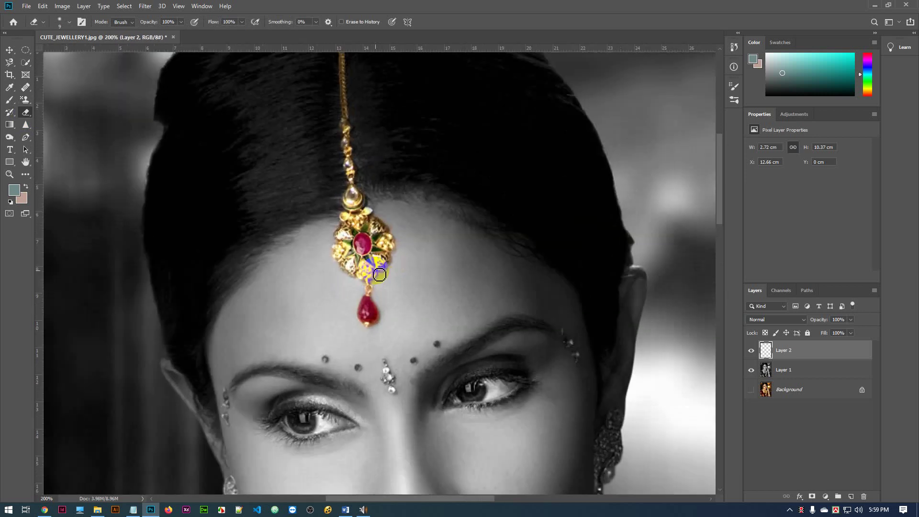
pyautogui.moveTo(389, 366)
pyautogui.mouseDown()
pyautogui.moveTo(329, 236)
pyautogui.moveTo(337, 251)
pyautogui.mouseUp()
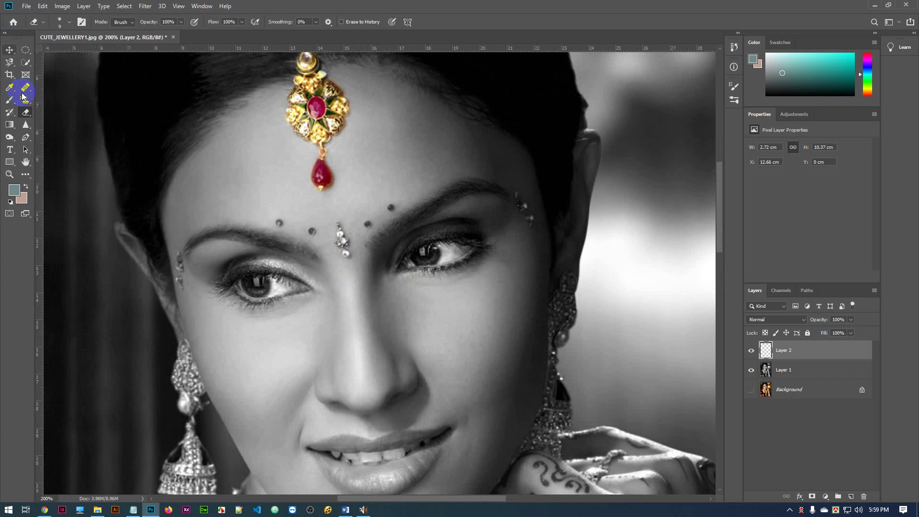
pyautogui.click(10, 112)
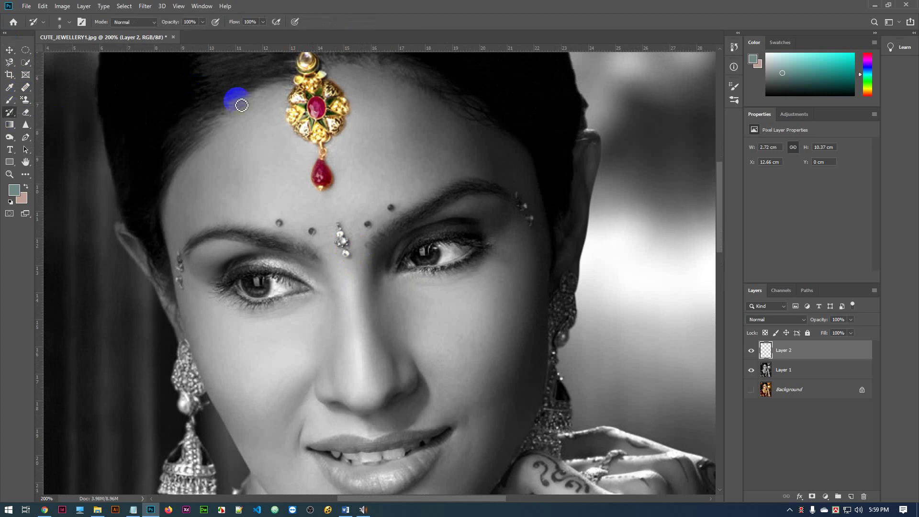
pyautogui.click(280, 223)
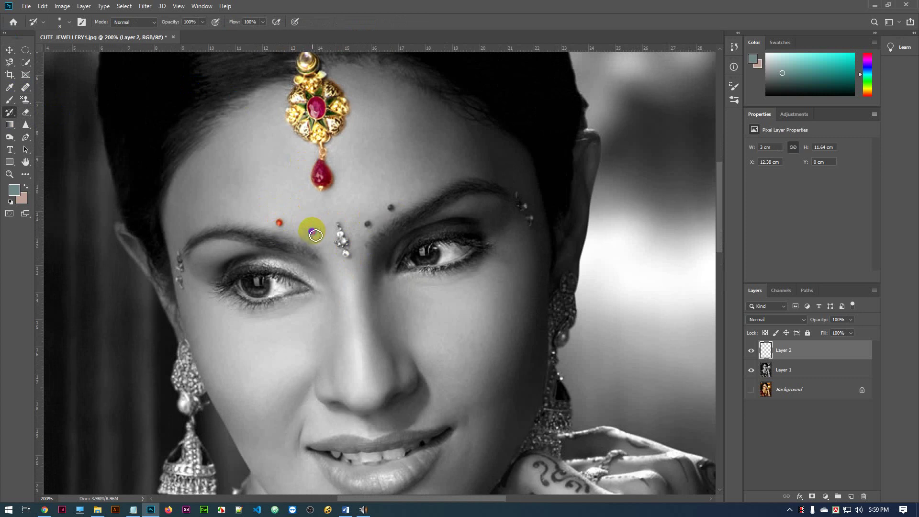
pyautogui.click(367, 225)
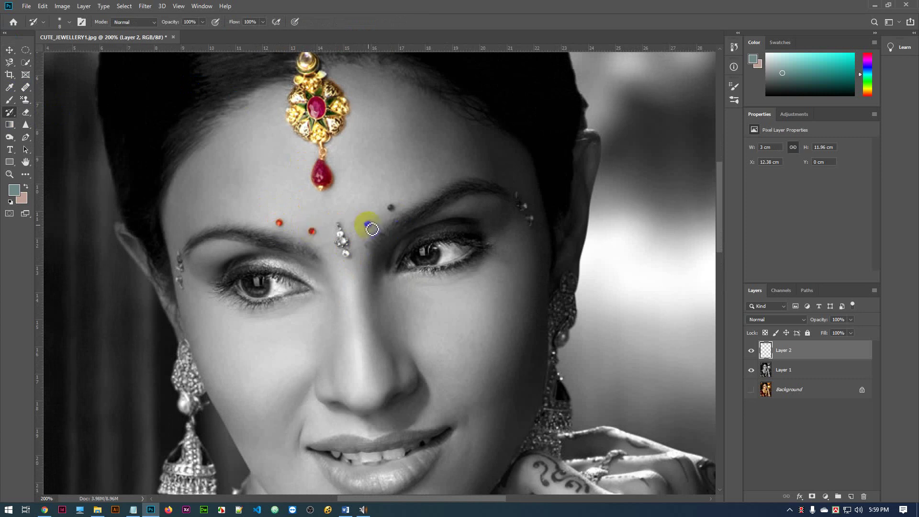
pyautogui.click(392, 208)
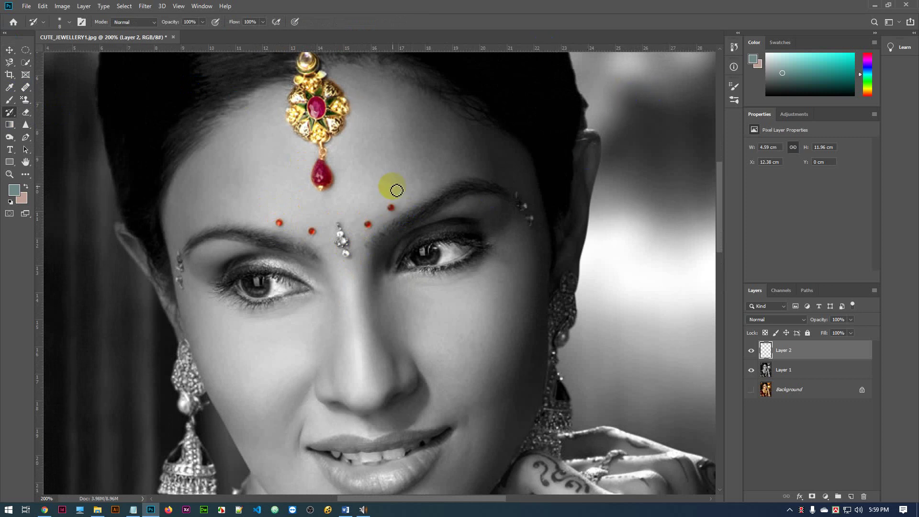
# - Restore the original colour of the jewelled bindi between the eyebrows with the History Brush
pyautogui.click(343, 229)
pyautogui.moveTo(342, 230); pyautogui.dragTo(344, 239)
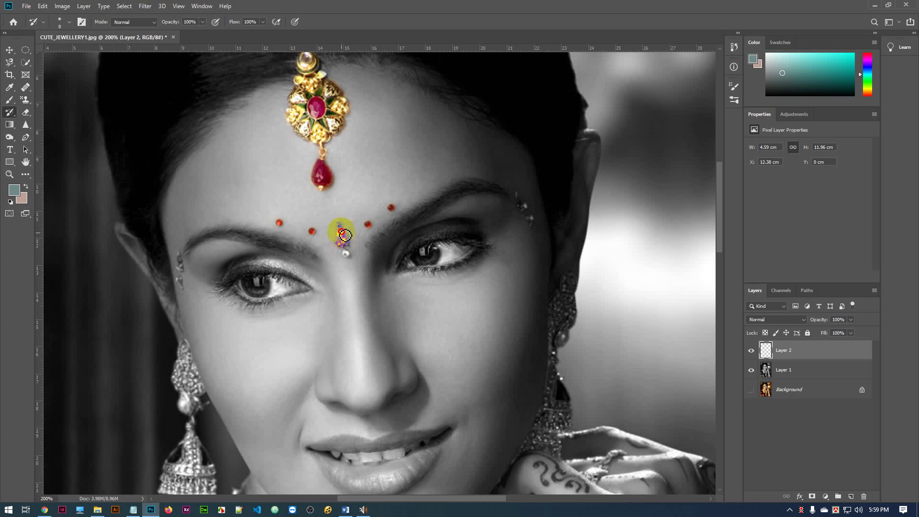
pyautogui.moveTo(345, 235); pyautogui.dragTo(345, 236)
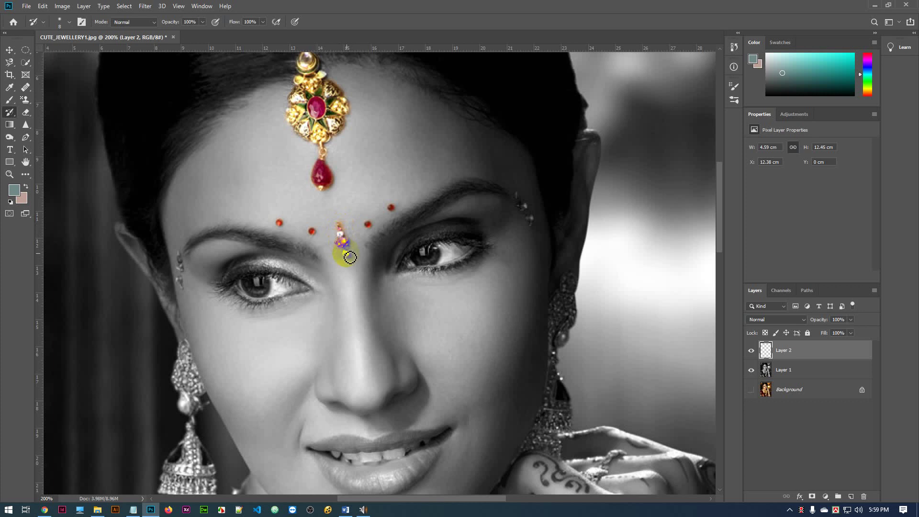
pyautogui.moveTo(352, 258); pyautogui.dragTo(352, 259)
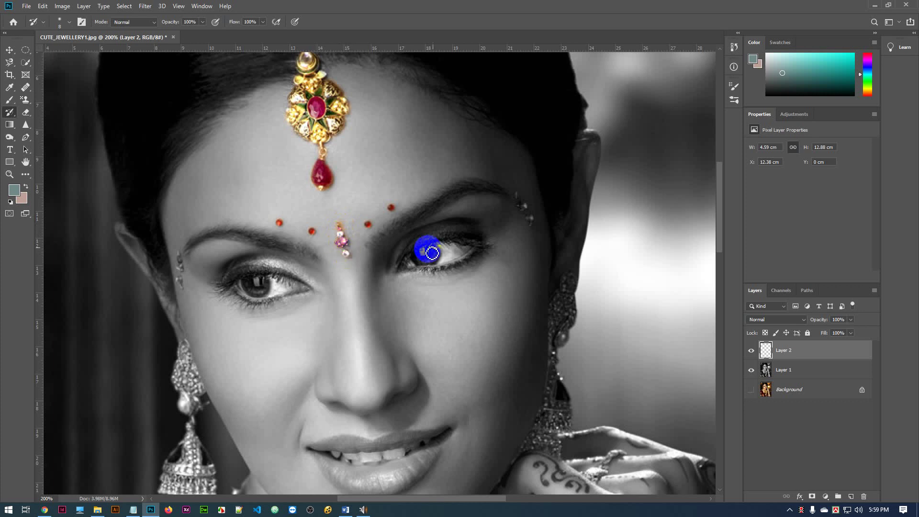
# - Erase the stray skin colour around the jewelled bindi with the Eraser at size 9
pyautogui.scroll(3, 406, 246)
pyautogui.scroll(1, 408, 246)
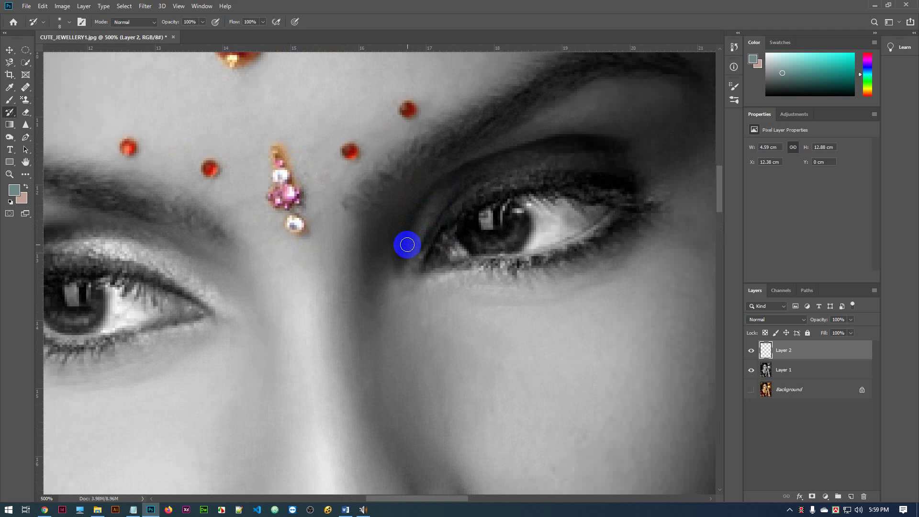
pyautogui.click(26, 117)
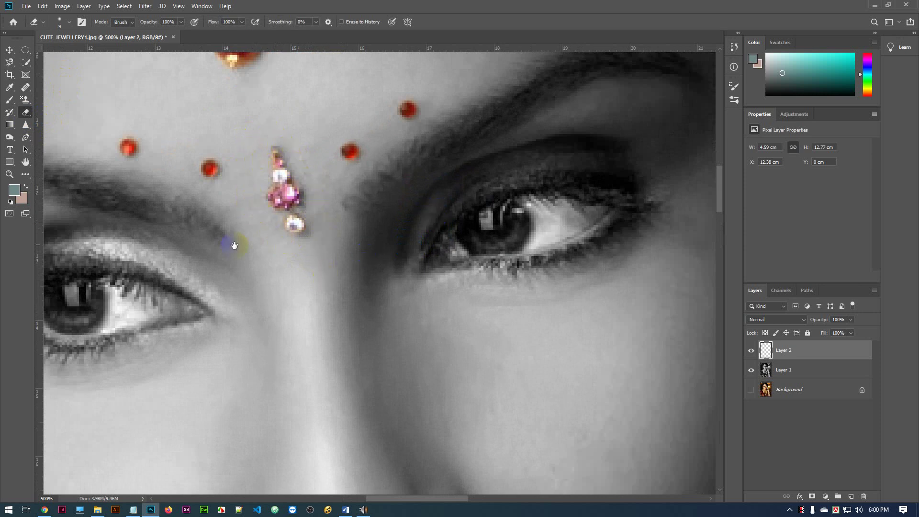
# - Restore the colour of the small gems at the temple on the image's left side with the History Brush at size 8
pyautogui.moveTo(150, 258); pyautogui.dragTo(420, 212)
pyautogui.hscroll(-10, 339, 240)
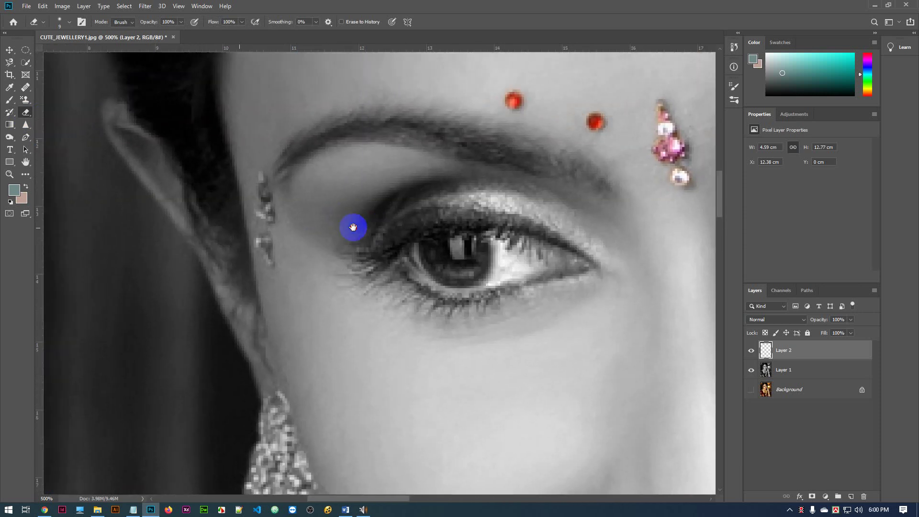
pyautogui.click(10, 112)
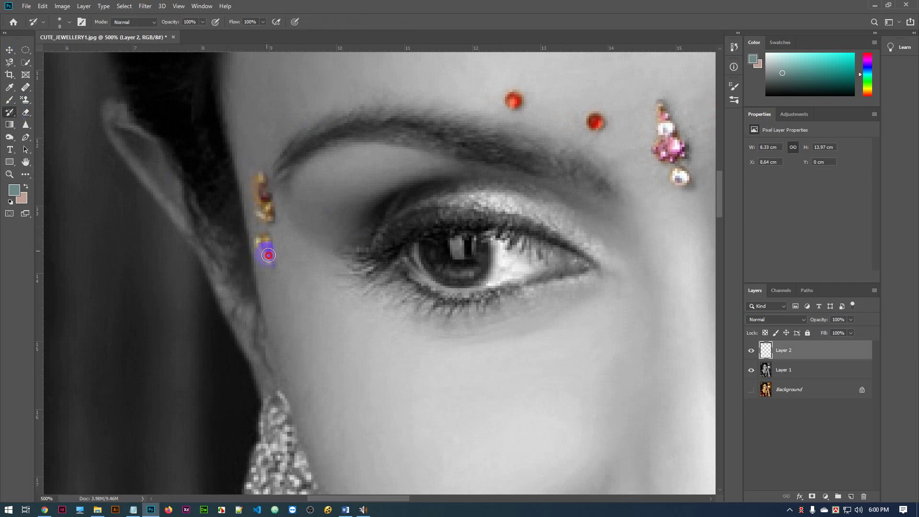
pyautogui.moveTo(269, 255); pyautogui.dragTo(268, 259)
# - Restore the colour of the small gems at the temple on the image's right side with the History Brush
pyautogui.moveTo(522, 241); pyautogui.dragTo(207, 261)
pyautogui.moveTo(577, 172); pyautogui.dragTo(280, 299)
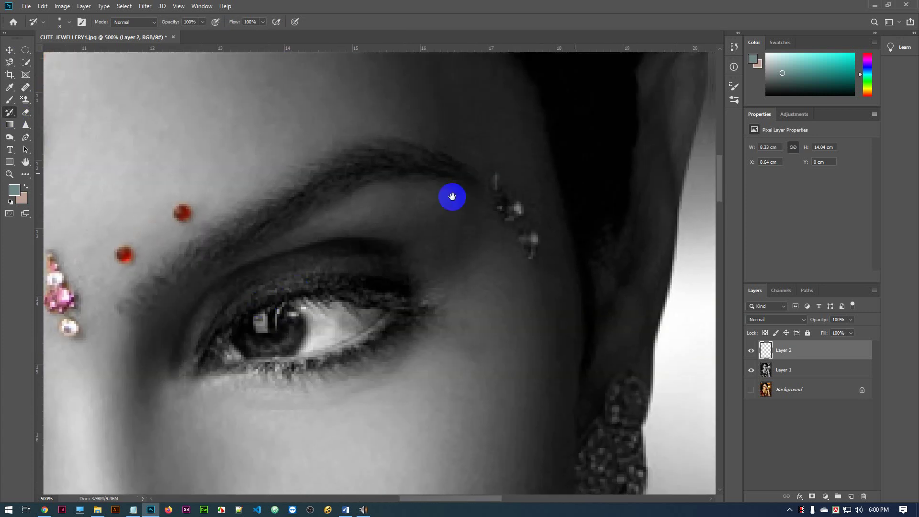
pyautogui.moveTo(452, 196); pyautogui.dragTo(68, 349)
# - Restore the colour of the earring on the image's right side down to the hand with the History Brush at sizes 25 and 15
pyautogui.moveTo(394, 183)
pyautogui.mouseDown()
pyautogui.moveTo(398, 217)
pyautogui.moveTo(419, 234)
pyautogui.moveTo(411, 240)
pyautogui.moveTo(420, 239)
pyautogui.moveTo(424, 271)
pyautogui.moveTo(440, 273)
pyautogui.moveTo(430, 266)
pyautogui.moveTo(441, 295)
pyautogui.moveTo(354, 151)
pyautogui.moveTo(361, 117)
pyautogui.mouseUp()
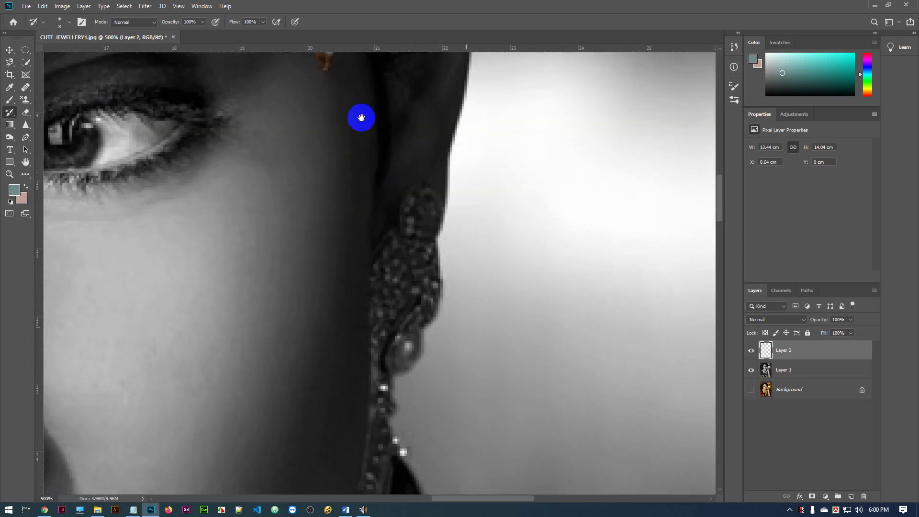
pyautogui.moveTo(393, 237); pyautogui.dragTo(403, 143)
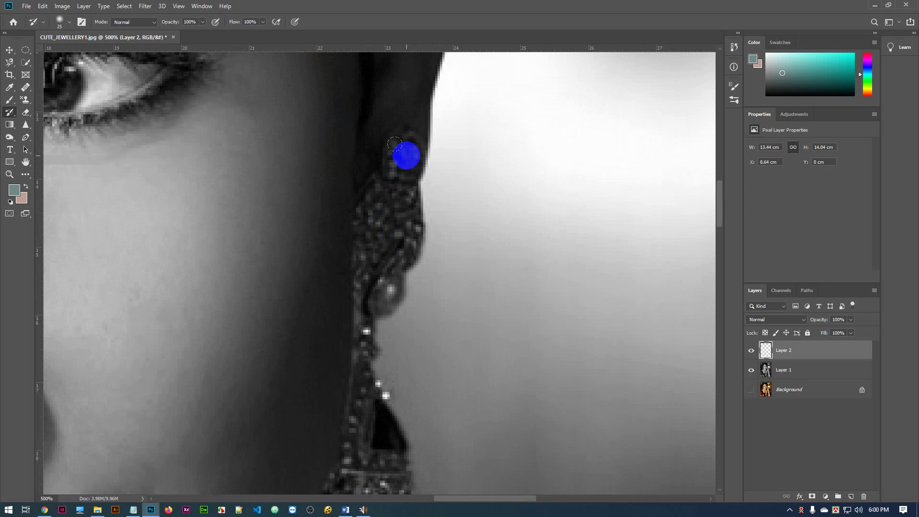
pyautogui.moveTo(404, 153)
pyautogui.mouseDown()
pyautogui.moveTo(405, 202)
pyautogui.moveTo(391, 181)
pyautogui.moveTo(375, 202)
pyautogui.moveTo(372, 269)
pyautogui.moveTo(378, 204)
pyautogui.moveTo(395, 215)
pyautogui.moveTo(398, 257)
pyautogui.moveTo(408, 202)
pyautogui.moveTo(394, 263)
pyautogui.moveTo(388, 274)
pyautogui.moveTo(380, 257)
pyautogui.moveTo(372, 294)
pyautogui.moveTo(370, 280)
pyautogui.moveTo(373, 307)
pyautogui.moveTo(390, 273)
pyautogui.mouseUp()
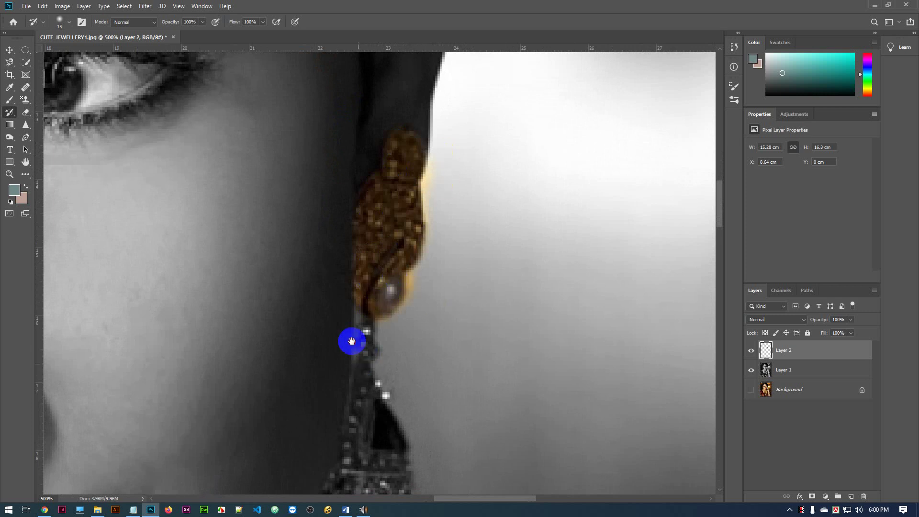
pyautogui.moveTo(352, 342)
pyautogui.mouseDown()
pyautogui.moveTo(333, 281)
pyautogui.moveTo(344, 231)
pyautogui.moveTo(347, 386)
pyautogui.moveTo(337, 277)
pyautogui.moveTo(346, 222)
pyautogui.moveTo(364, 256)
pyautogui.moveTo(334, 272)
pyautogui.moveTo(335, 213)
pyautogui.moveTo(331, 272)
pyautogui.moveTo(312, 329)
pyautogui.moveTo(329, 238)
pyautogui.moveTo(305, 339)
pyautogui.moveTo(281, 367)
pyautogui.moveTo(347, 302)
pyautogui.moveTo(328, 315)
pyautogui.moveTo(332, 301)
pyautogui.moveTo(307, 350)
pyautogui.moveTo(365, 281)
pyautogui.moveTo(383, 319)
pyautogui.moveTo(401, 327)
pyautogui.moveTo(372, 294)
pyautogui.moveTo(417, 253)
pyautogui.moveTo(407, 199)
pyautogui.moveTo(398, 225)
pyautogui.moveTo(405, 185)
pyautogui.moveTo(367, 303)
pyautogui.mouseUp()
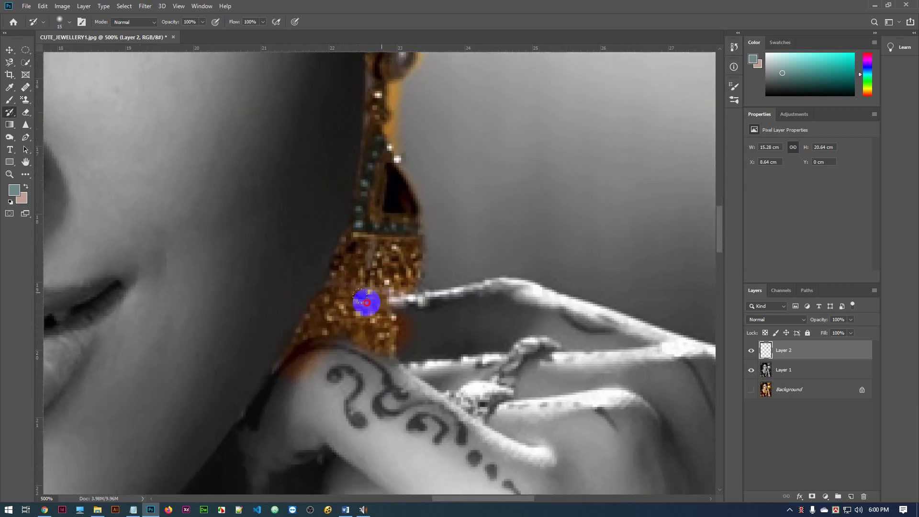
# - Erase the colour spill on the hand and background along the right-hand earring's edges with the Eraser at size 9
pyautogui.click(26, 112)
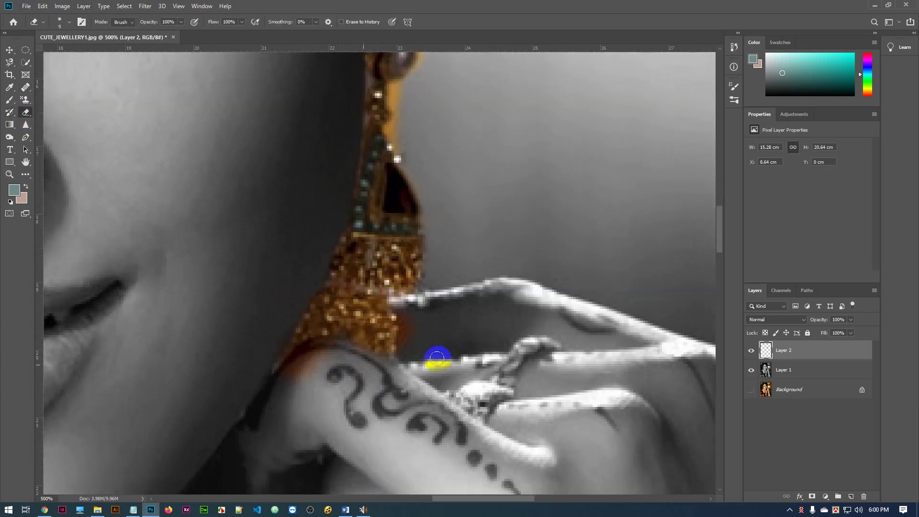
pyautogui.moveTo(436, 358)
pyautogui.mouseDown()
pyautogui.moveTo(431, 321)
pyautogui.moveTo(416, 313)
pyautogui.moveTo(407, 351)
pyautogui.moveTo(407, 312)
pyautogui.moveTo(411, 334)
pyautogui.moveTo(429, 267)
pyautogui.mouseUp()
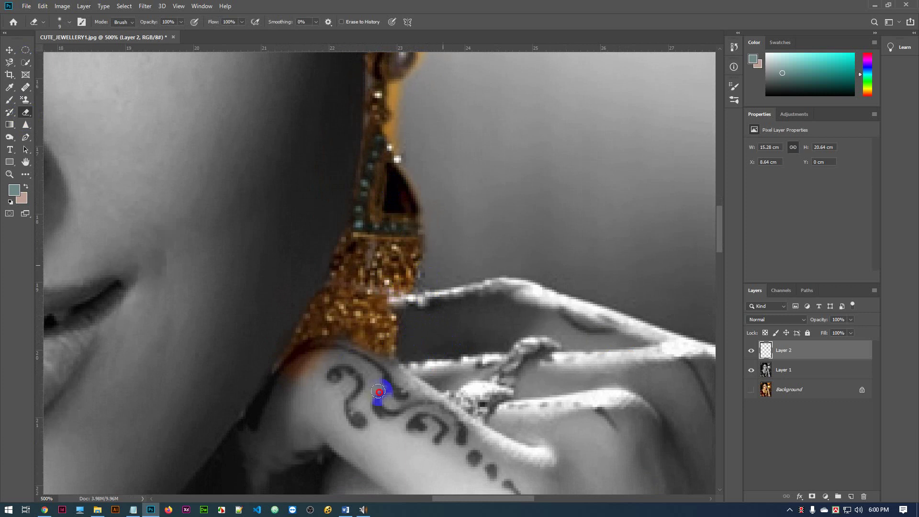
pyautogui.moveTo(379, 391)
pyautogui.mouseDown()
pyautogui.moveTo(336, 360)
pyautogui.moveTo(298, 380)
pyautogui.moveTo(303, 364)
pyautogui.moveTo(287, 381)
pyautogui.moveTo(331, 348)
pyautogui.moveTo(393, 360)
pyautogui.moveTo(424, 309)
pyautogui.mouseUp()
pyautogui.moveTo(455, 174); pyautogui.dragTo(437, 299)
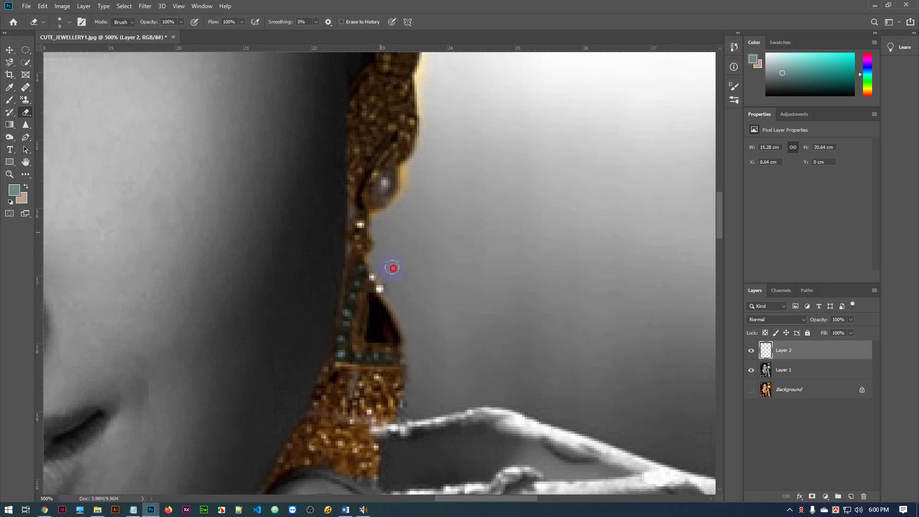
pyautogui.scroll(3, 414, 242)
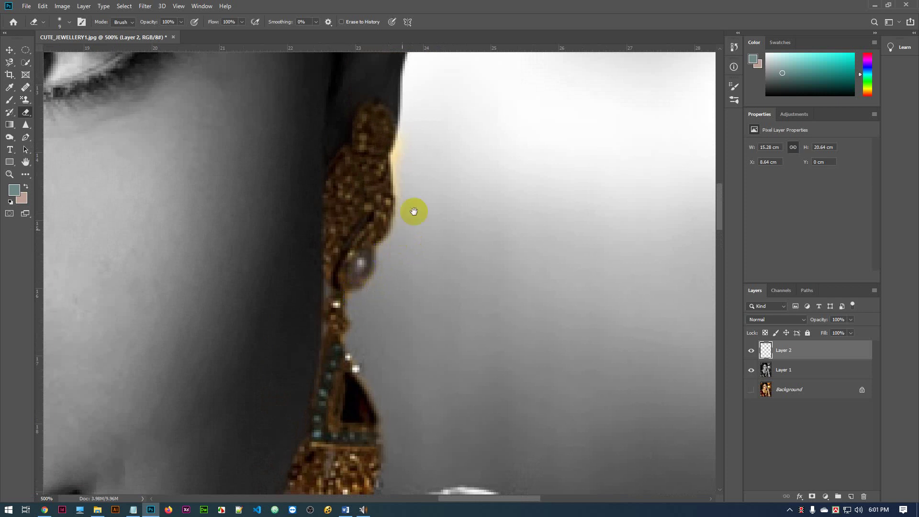
pyautogui.scroll(3, 386, 256)
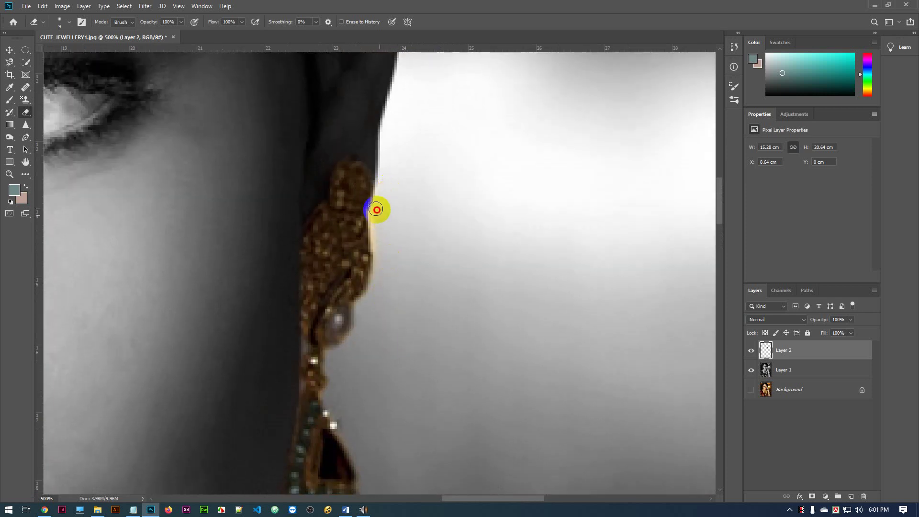
pyautogui.moveTo(376, 210); pyautogui.dragTo(378, 281)
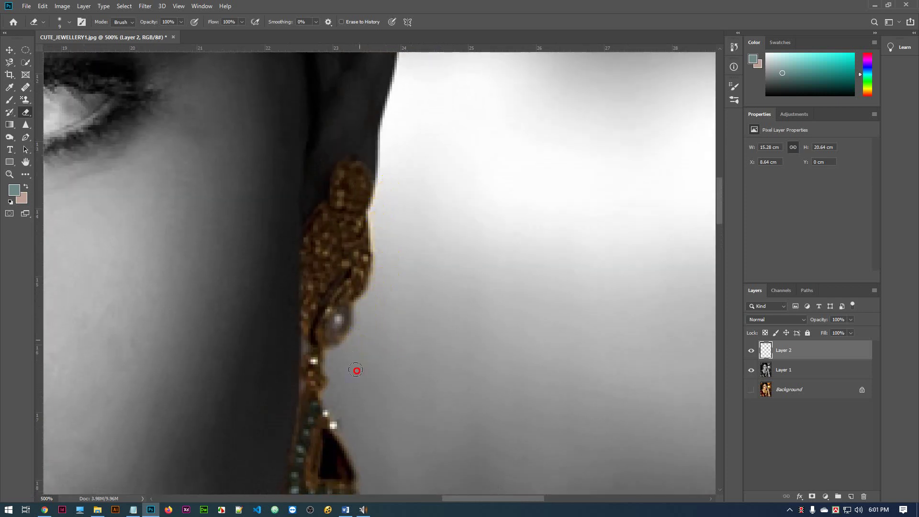
pyautogui.moveTo(395, 385); pyautogui.dragTo(369, 38)
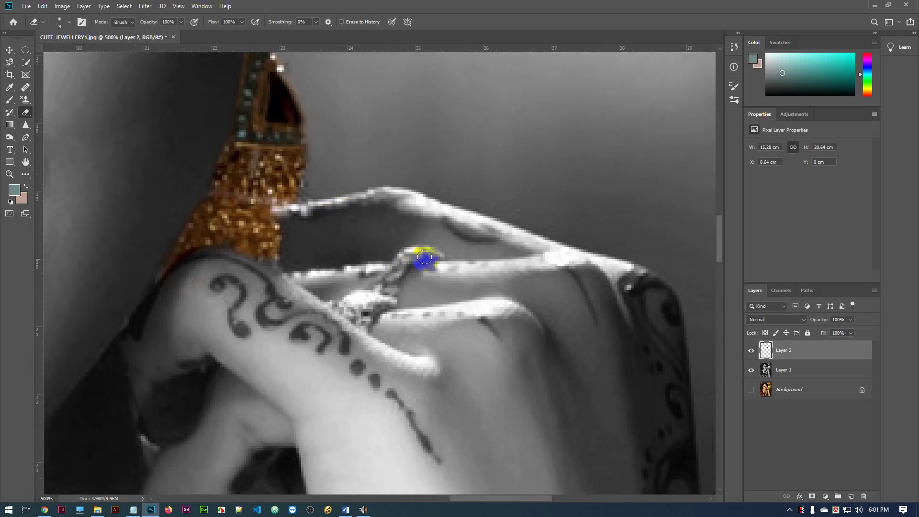
# - Restore the colour of the finger ring with the History Brush at size 7
pyautogui.click(12, 114)
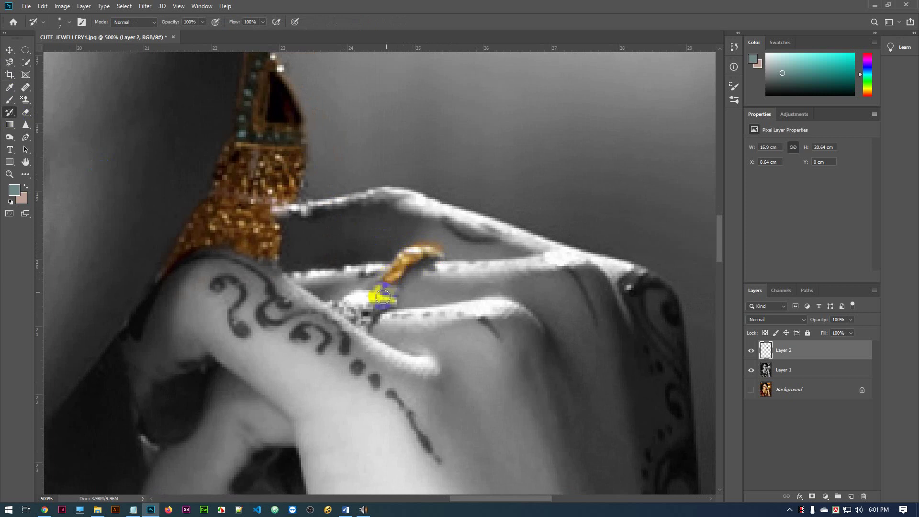
pyautogui.moveTo(383, 297)
pyautogui.mouseDown()
pyautogui.moveTo(346, 303)
pyautogui.moveTo(368, 314)
pyautogui.mouseUp()
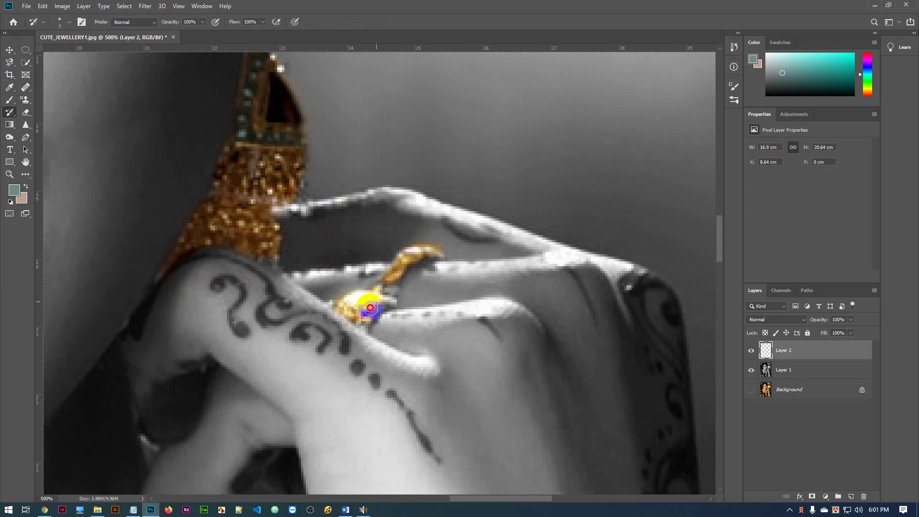
pyautogui.moveTo(395, 277)
pyautogui.mouseDown()
pyautogui.moveTo(367, 303)
pyautogui.moveTo(396, 266)
pyautogui.mouseUp()
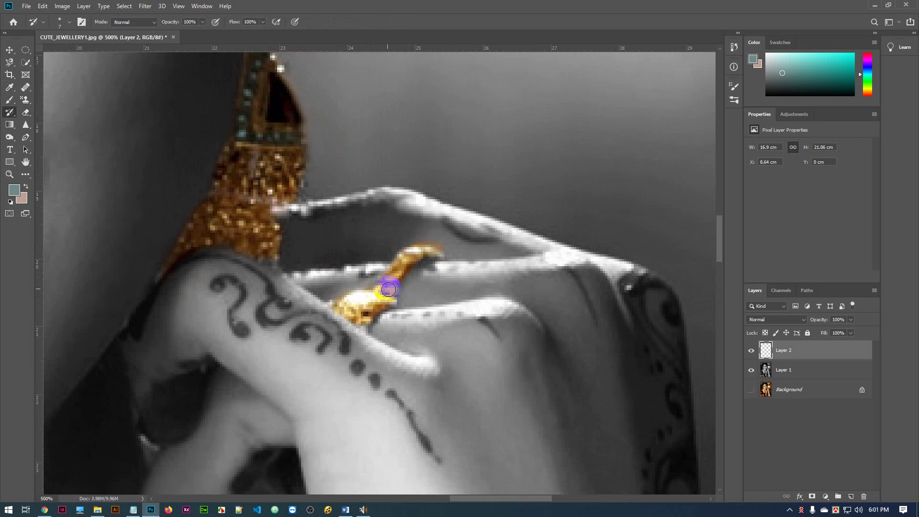
# - Restore the colour of the upper part of the earring on the image's left side with the History Brush at size 10
pyautogui.moveTo(239, 319); pyautogui.dragTo(477, 228)
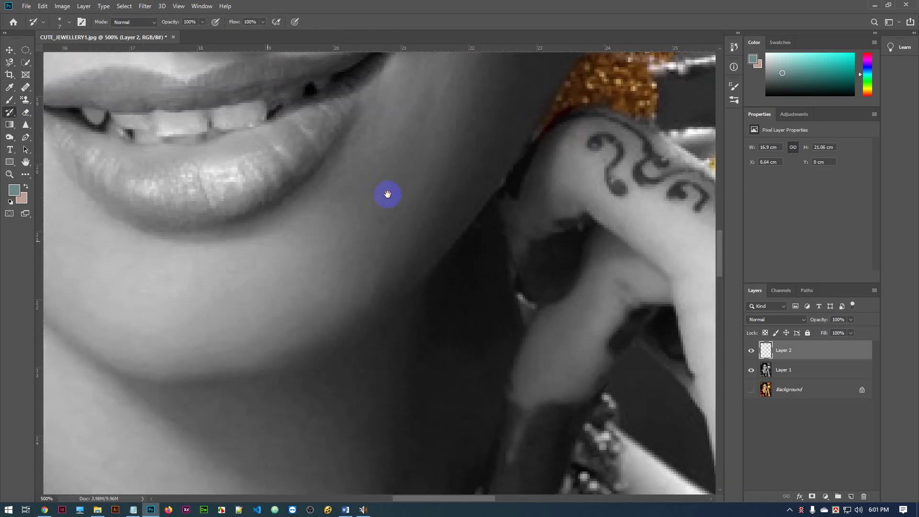
pyautogui.scroll(-2, 389, 196)
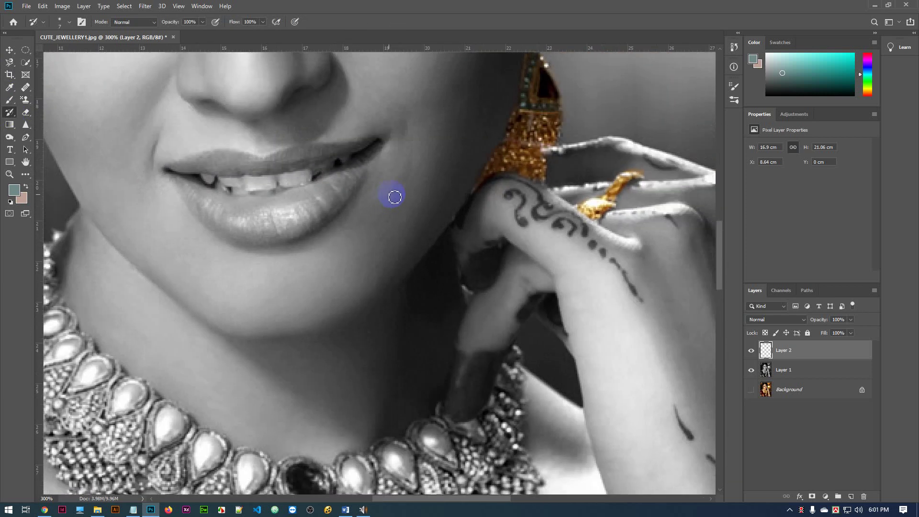
pyautogui.moveTo(150, 148); pyautogui.dragTo(462, 334)
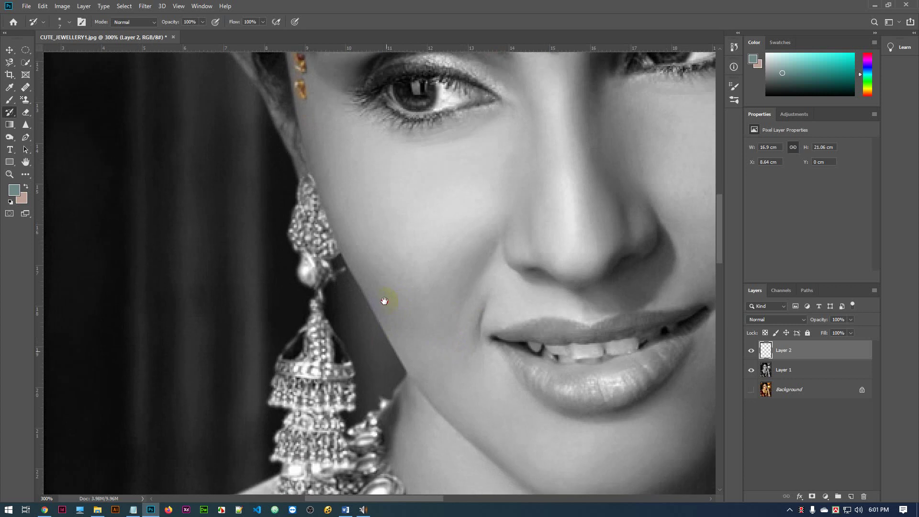
pyautogui.scroll(2, 444, 320)
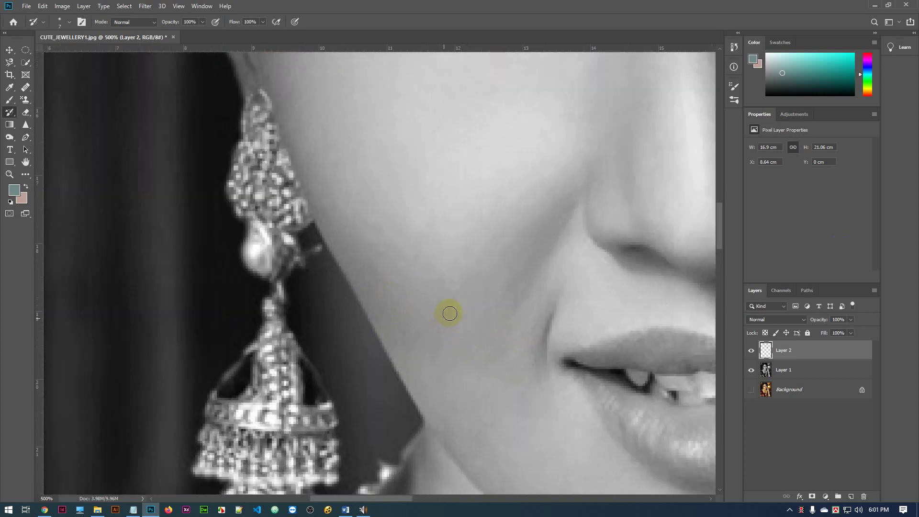
pyautogui.click(208, 117)
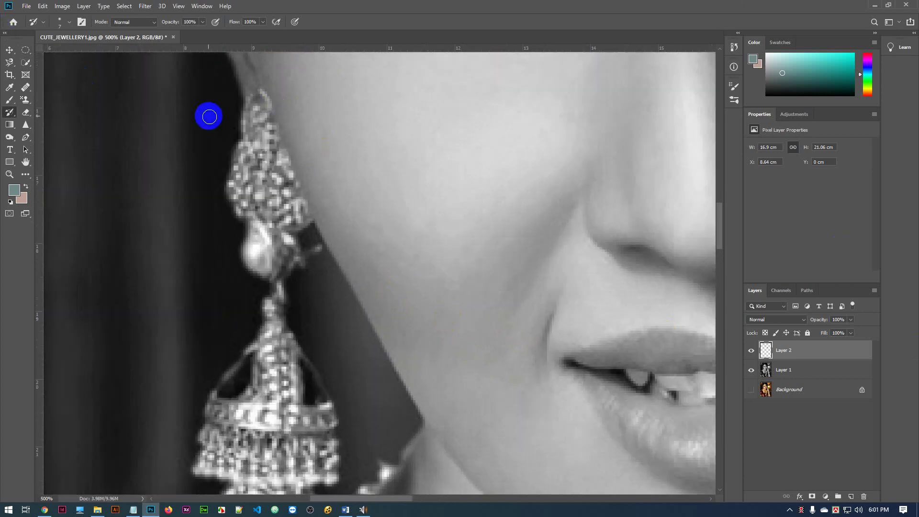
pyautogui.click(251, 105)
pyautogui.moveTo(252, 105)
pyautogui.mouseDown()
pyautogui.moveTo(248, 151)
pyautogui.moveTo(254, 109)
pyautogui.mouseUp()
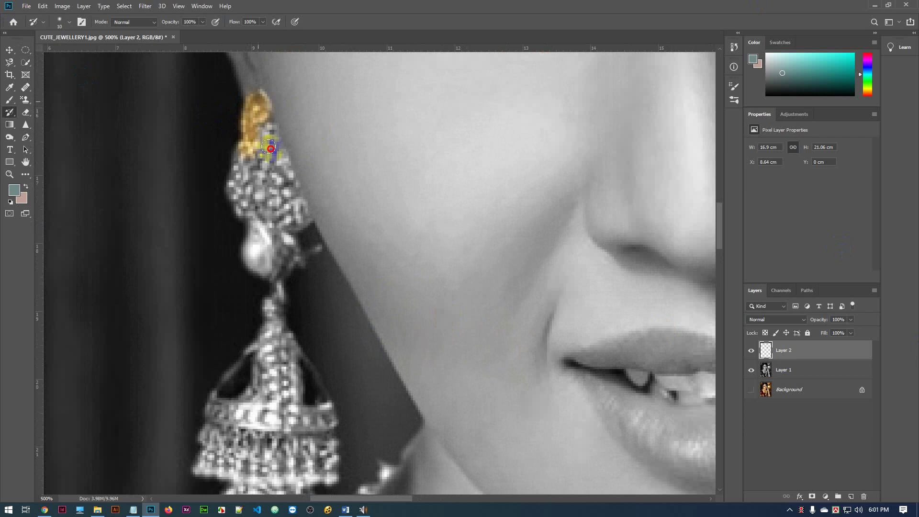
pyautogui.moveTo(270, 149); pyautogui.dragTo(275, 160)
pyautogui.moveTo(297, 214)
pyautogui.mouseDown()
pyautogui.moveTo(267, 157)
pyautogui.moveTo(254, 167)
pyautogui.moveTo(254, 131)
pyautogui.moveTo(246, 159)
pyautogui.mouseUp()
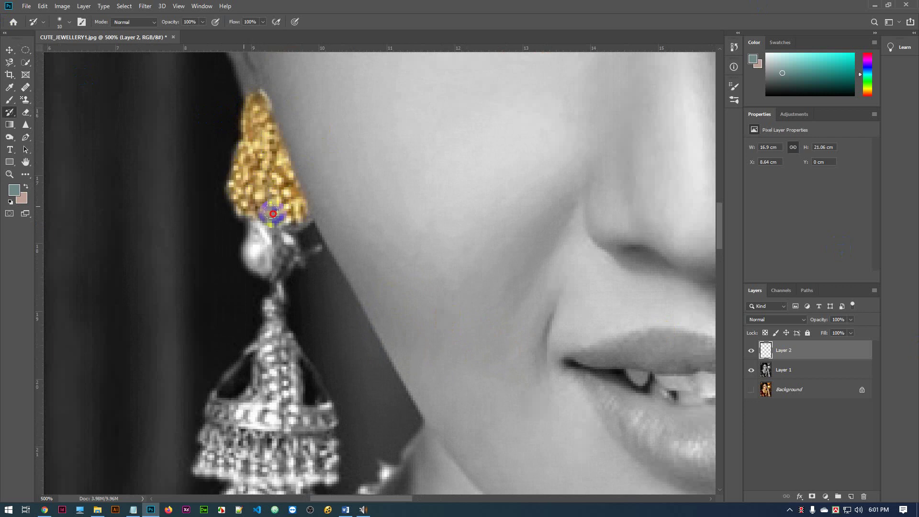
pyautogui.moveTo(272, 213)
pyautogui.mouseDown()
pyautogui.moveTo(276, 192)
pyautogui.moveTo(303, 220)
pyautogui.moveTo(264, 246)
pyautogui.moveTo(250, 202)
pyautogui.moveTo(259, 259)
pyautogui.moveTo(279, 250)
pyautogui.moveTo(274, 260)
pyautogui.moveTo(307, 257)
pyautogui.moveTo(286, 228)
pyautogui.moveTo(273, 287)
pyautogui.moveTo(283, 294)
pyautogui.moveTo(271, 325)
pyautogui.moveTo(276, 346)
pyautogui.moveTo(309, 225)
pyautogui.moveTo(297, 185)
pyautogui.mouseUp()
pyautogui.moveTo(299, 229)
pyautogui.mouseDown()
pyautogui.moveTo(302, 256)
pyautogui.moveTo(303, 219)
pyautogui.moveTo(286, 281)
pyautogui.moveTo(281, 259)
pyautogui.moveTo(270, 316)
pyautogui.moveTo(281, 306)
pyautogui.moveTo(298, 323)
pyautogui.moveTo(304, 254)
pyautogui.moveTo(303, 334)
pyautogui.moveTo(304, 254)
pyautogui.mouseUp()
# - Restore the colour of the left-hand earring's hanging bell and fringe tiers with the History Brush at size 25
pyautogui.press(']')
pyautogui.moveTo(297, 293)
pyautogui.mouseDown()
pyautogui.moveTo(294, 303)
pyautogui.moveTo(255, 243)
pyautogui.moveTo(254, 261)
pyautogui.moveTo(298, 327)
pyautogui.moveTo(287, 312)
pyautogui.mouseUp()
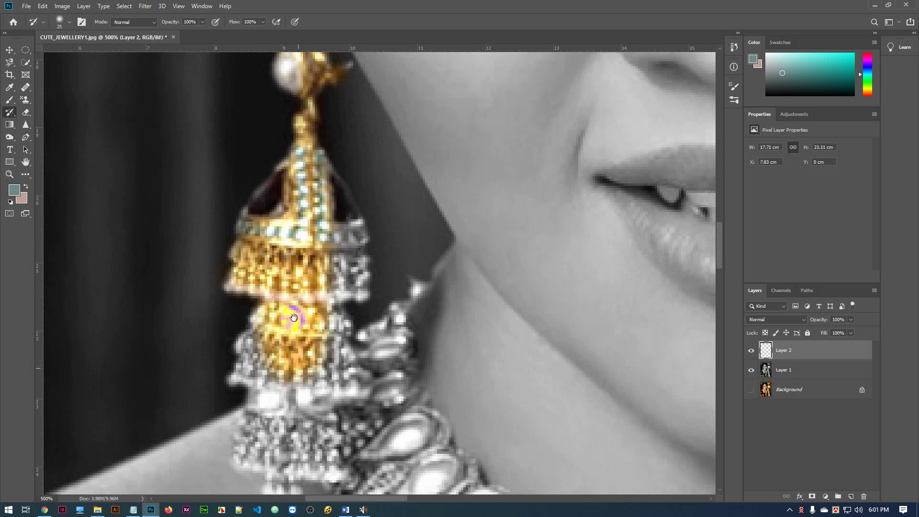
pyautogui.moveTo(293, 397)
pyautogui.mouseDown()
pyautogui.moveTo(287, 306)
pyautogui.moveTo(267, 271)
pyautogui.moveTo(266, 240)
pyautogui.moveTo(251, 268)
pyautogui.moveTo(266, 330)
pyautogui.moveTo(247, 355)
pyautogui.moveTo(290, 358)
pyautogui.moveTo(344, 149)
pyautogui.moveTo(288, 272)
pyautogui.moveTo(297, 300)
pyautogui.mouseUp()
pyautogui.moveTo(266, 176); pyautogui.dragTo(272, 127)
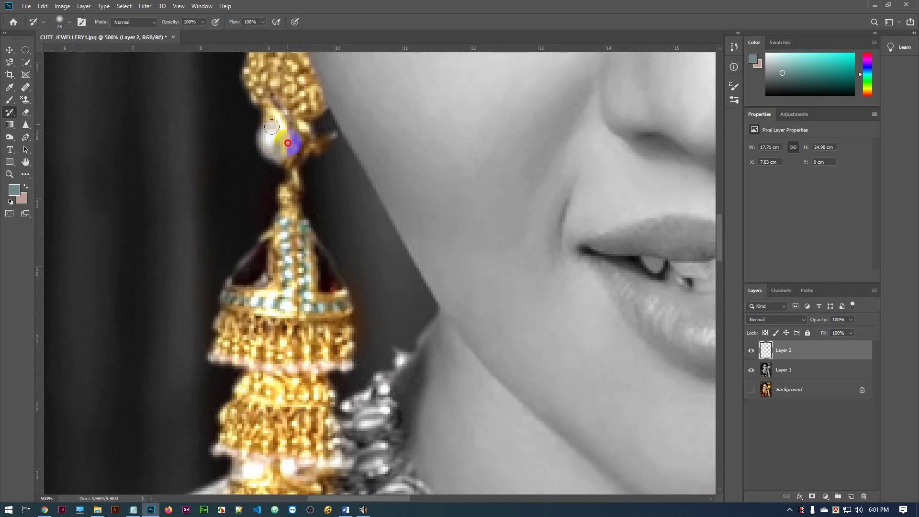
# - Erase the colour spill along the left-hand earring's edges and inside its dark openings with the Eraser at sizes 9 and 5
pyautogui.click(33, 62)
pyautogui.click(27, 114)
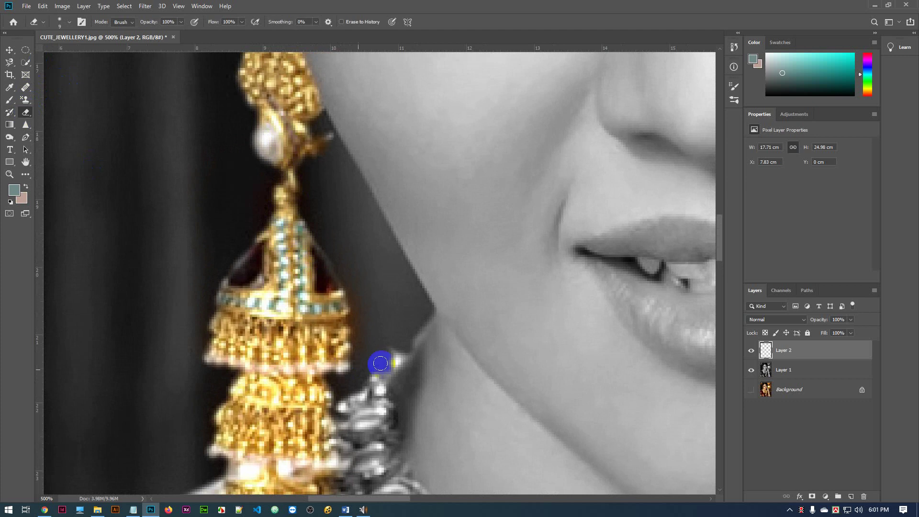
pyautogui.scroll(-2, 352, 287)
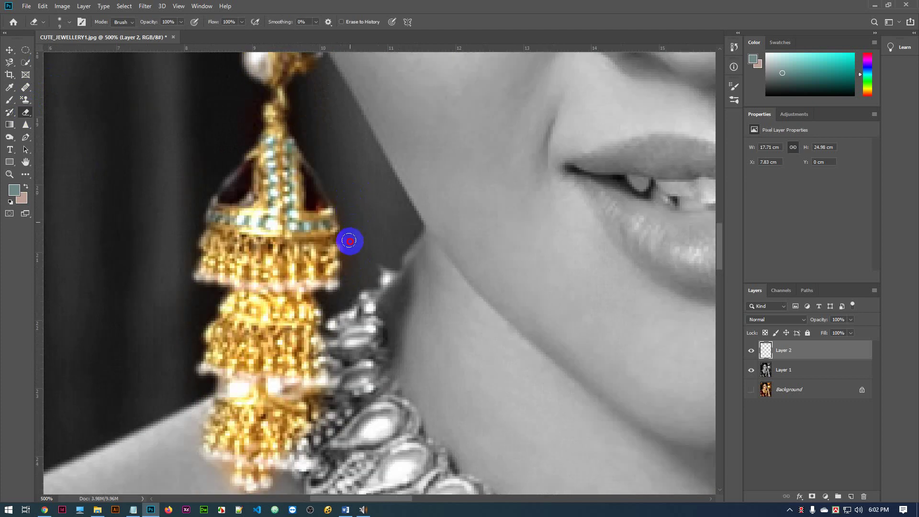
pyautogui.moveTo(238, 386); pyautogui.dragTo(270, 335)
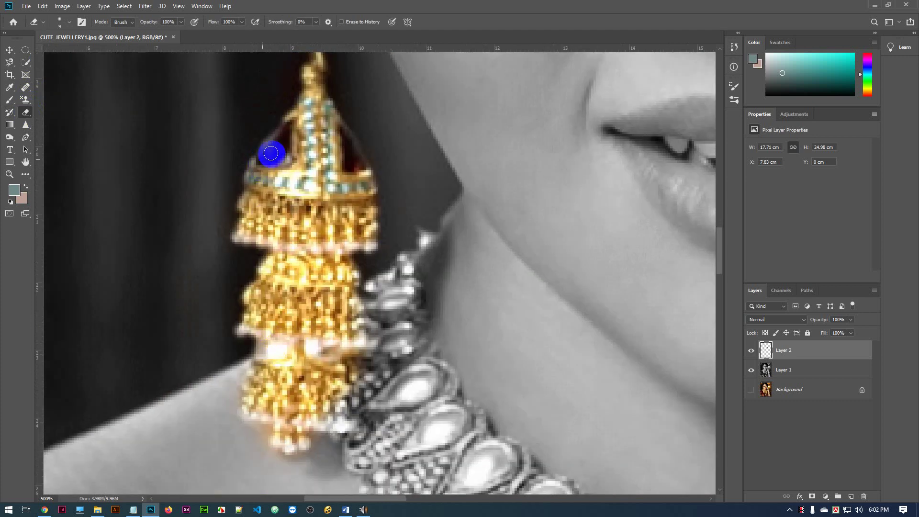
pyautogui.moveTo(273, 150)
pyautogui.mouseDown()
pyautogui.moveTo(281, 142)
pyautogui.moveTo(267, 150)
pyautogui.moveTo(412, 159)
pyautogui.moveTo(351, 148)
pyautogui.moveTo(361, 162)
pyautogui.moveTo(205, 333)
pyautogui.mouseUp()
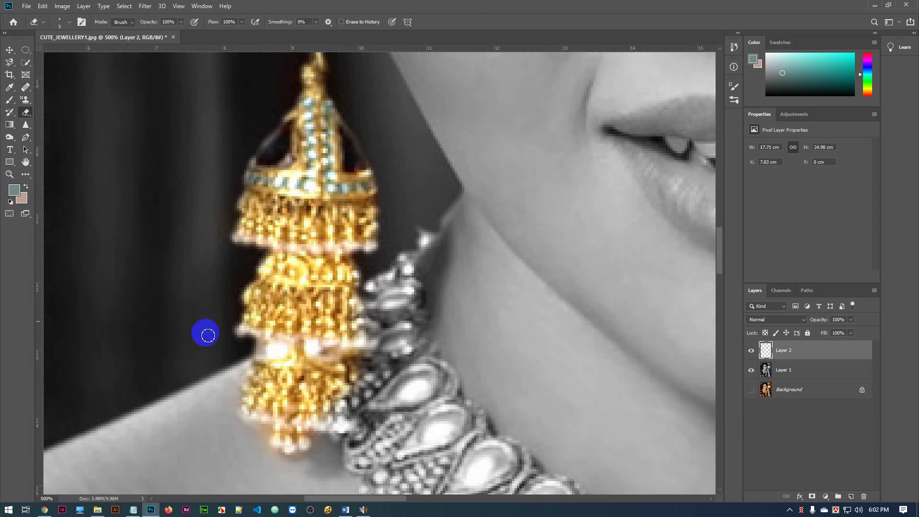
pyautogui.moveTo(290, 433); pyautogui.dragTo(319, 322)
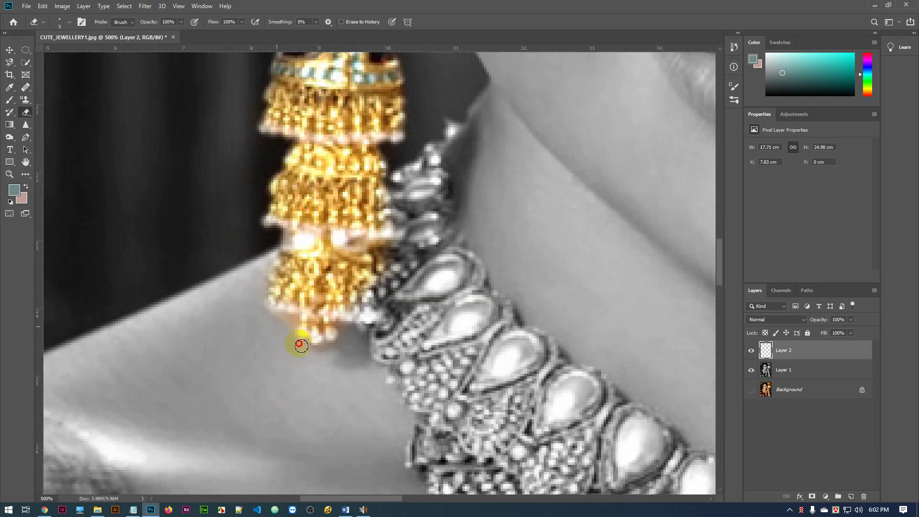
# - Restore the colour of the choker's section beside the left-hand earring with the History Brush at sizes 15 and 30
pyautogui.moveTo(384, 224); pyautogui.dragTo(240, 240)
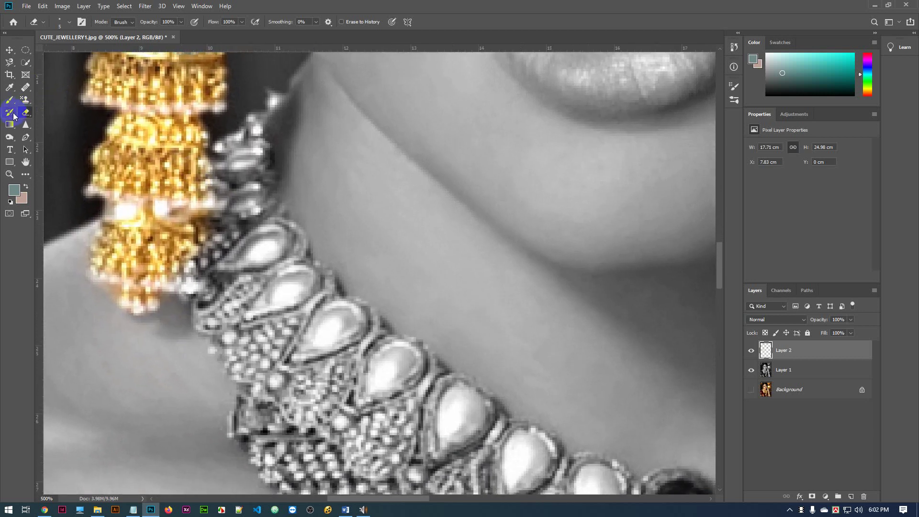
pyautogui.click(10, 113)
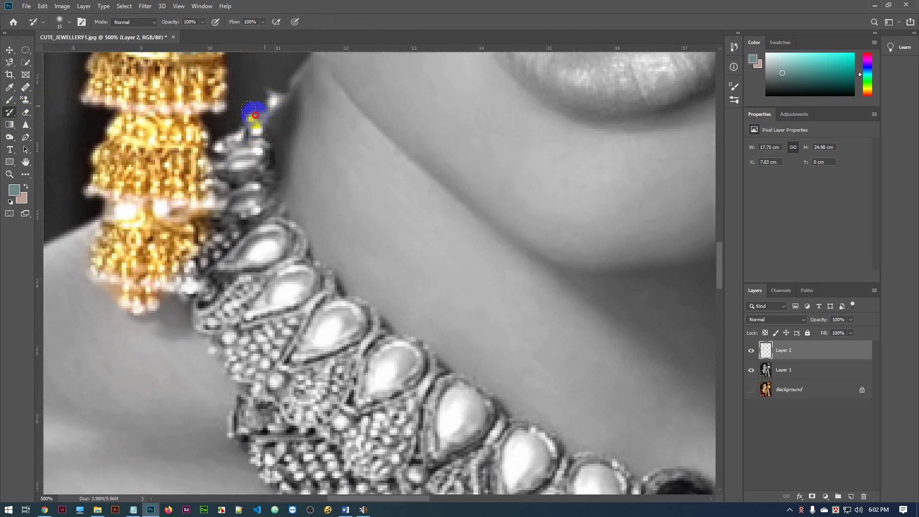
pyautogui.moveTo(256, 115)
pyautogui.mouseDown()
pyautogui.moveTo(246, 158)
pyautogui.moveTo(247, 139)
pyautogui.moveTo(232, 172)
pyautogui.moveTo(260, 259)
pyautogui.moveTo(260, 217)
pyautogui.moveTo(283, 251)
pyautogui.moveTo(250, 147)
pyautogui.moveTo(237, 297)
pyautogui.moveTo(211, 264)
pyautogui.moveTo(215, 321)
pyautogui.moveTo(272, 412)
pyautogui.moveTo(241, 222)
pyautogui.moveTo(366, 432)
pyautogui.moveTo(346, 430)
pyautogui.mouseUp()
pyautogui.hotkey('ctrl', '-')
pyautogui.hotkey('ctrl', '-')
pyautogui.hotkey('ctrl', '-')
pyautogui.hotkey('ctrl', '-')
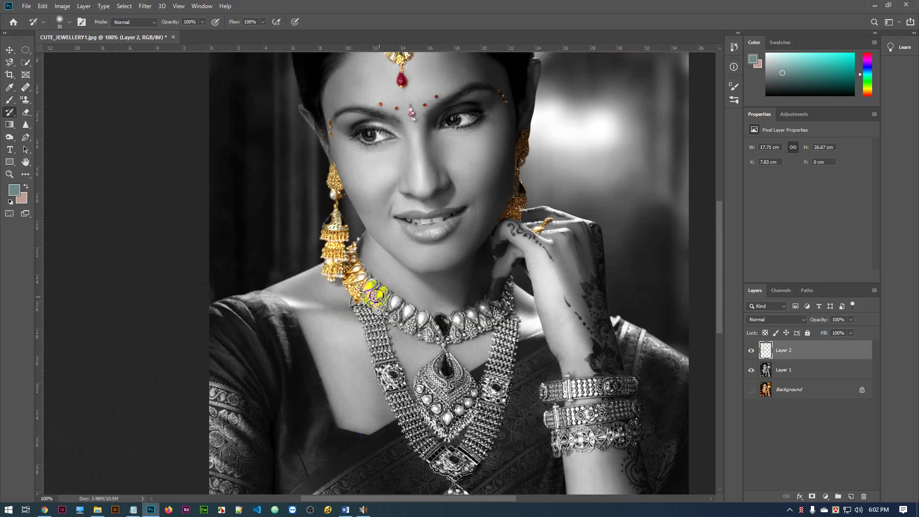
# - Restore the colour of the long necklace, the teardrop pendant and the rest of the choker with the History Brush at size 35
pyautogui.moveTo(408, 314)
pyautogui.mouseDown()
pyautogui.moveTo(372, 300)
pyautogui.moveTo(369, 321)
pyautogui.moveTo(366, 306)
pyautogui.moveTo(412, 434)
pyautogui.moveTo(455, 461)
pyautogui.moveTo(441, 465)
pyautogui.moveTo(453, 471)
pyautogui.moveTo(476, 440)
pyautogui.moveTo(467, 447)
pyautogui.moveTo(477, 455)
pyautogui.moveTo(464, 459)
pyautogui.moveTo(491, 418)
pyautogui.moveTo(494, 378)
pyautogui.mouseUp()
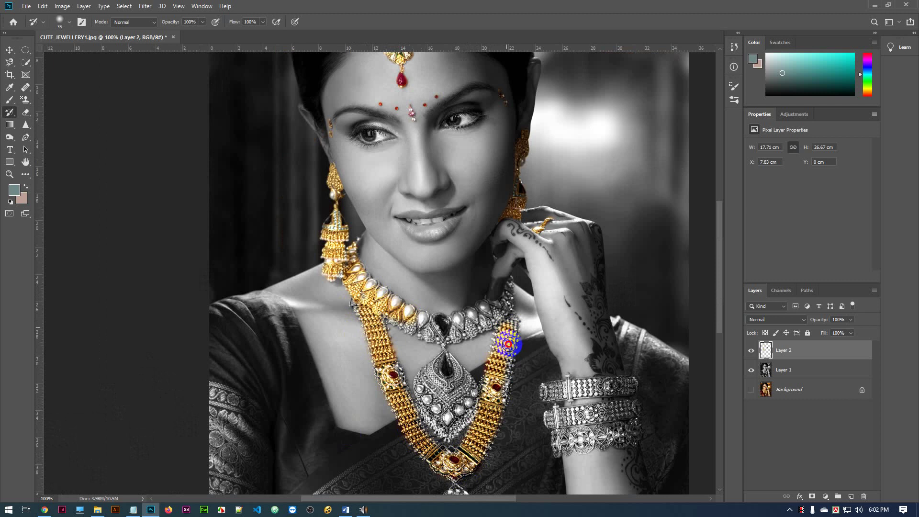
pyautogui.moveTo(508, 344); pyautogui.dragTo(491, 408)
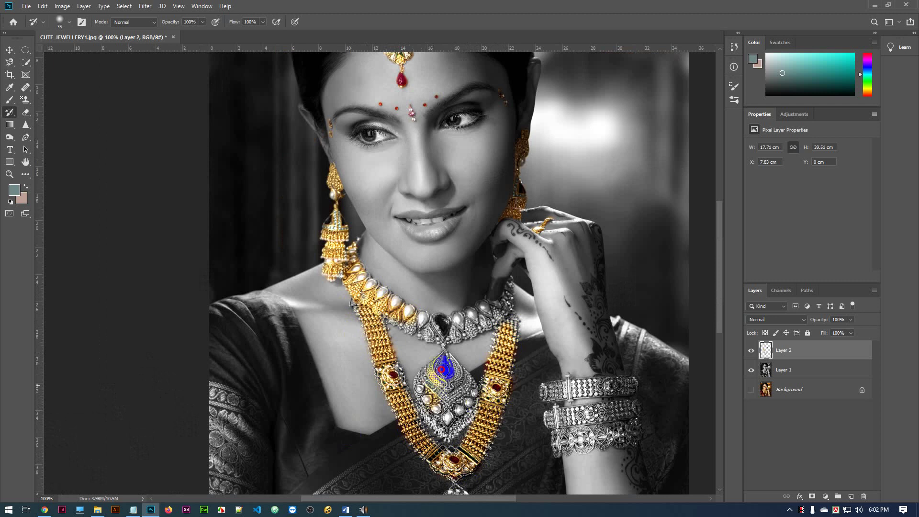
pyautogui.moveTo(442, 369); pyautogui.dragTo(430, 428)
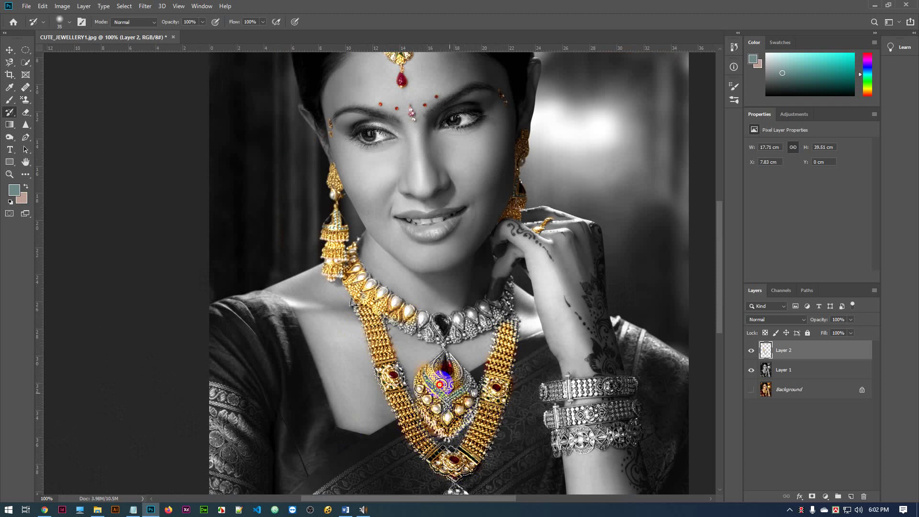
pyautogui.moveTo(443, 376)
pyautogui.mouseDown()
pyautogui.moveTo(462, 398)
pyautogui.moveTo(406, 300)
pyautogui.mouseUp()
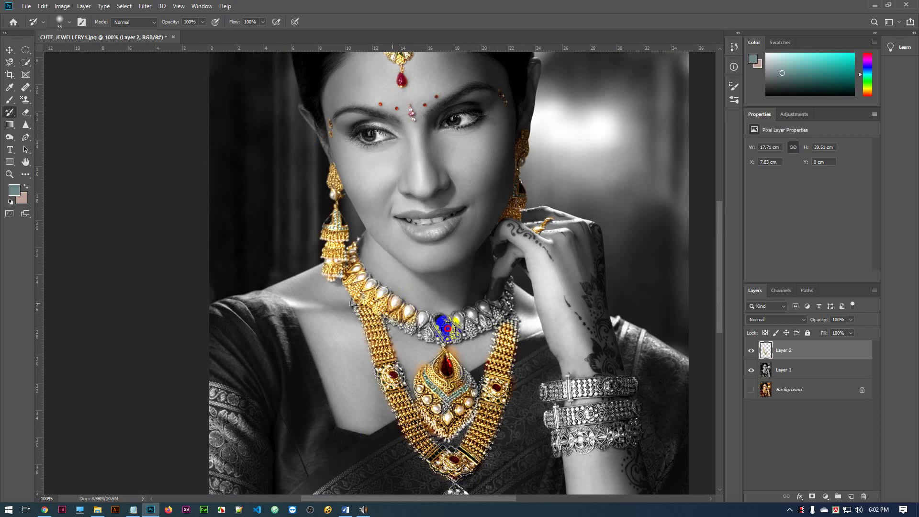
pyautogui.moveTo(448, 329)
pyautogui.mouseDown()
pyautogui.moveTo(421, 328)
pyautogui.moveTo(444, 339)
pyautogui.moveTo(496, 313)
pyautogui.moveTo(472, 323)
pyautogui.moveTo(476, 315)
pyautogui.moveTo(482, 359)
pyautogui.moveTo(463, 376)
pyautogui.moveTo(426, 297)
pyautogui.moveTo(400, 312)
pyautogui.moveTo(388, 346)
pyautogui.moveTo(411, 398)
pyautogui.mouseUp()
# - Restore the colour of the large round pendant and the small drop hanging below it with the History Brush at size 35
pyautogui.scroll(2, 472, 322)
pyautogui.scroll(-5, 463, 376)
pyautogui.scroll(-4, 412, 397)
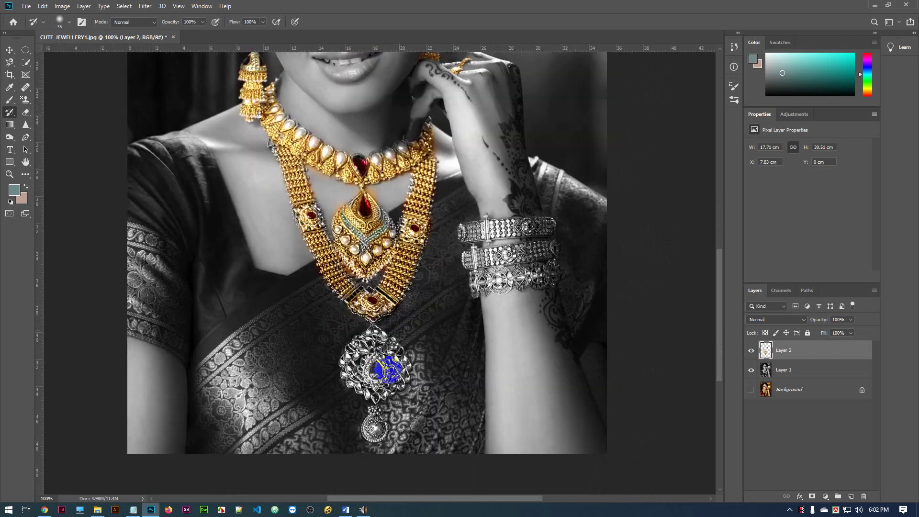
pyautogui.moveTo(389, 369)
pyautogui.mouseDown()
pyautogui.moveTo(375, 334)
pyautogui.moveTo(334, 376)
pyautogui.moveTo(356, 353)
pyautogui.moveTo(366, 389)
pyautogui.moveTo(396, 349)
pyautogui.moveTo(389, 388)
pyautogui.moveTo(377, 345)
pyautogui.moveTo(381, 391)
pyautogui.mouseUp()
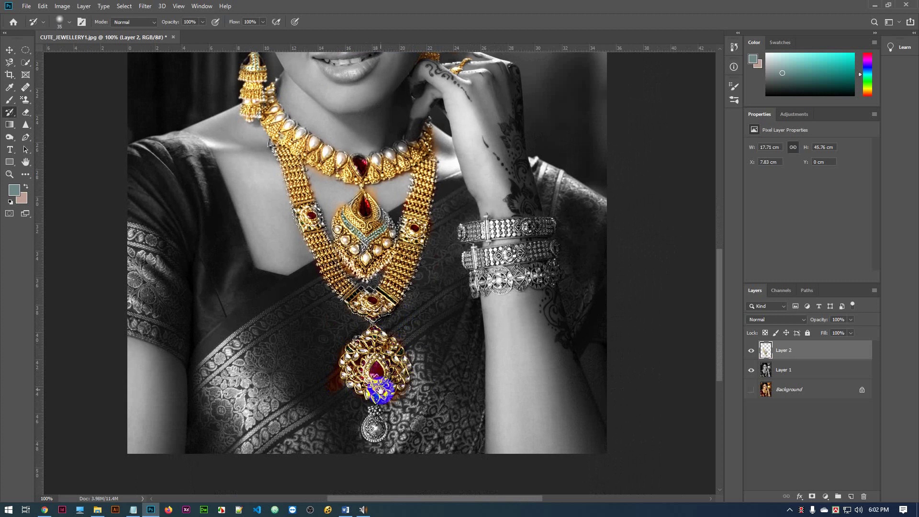
pyautogui.moveTo(372, 421)
pyautogui.mouseDown()
pyautogui.moveTo(390, 365)
pyautogui.moveTo(382, 370)
pyautogui.moveTo(392, 369)
pyautogui.mouseUp()
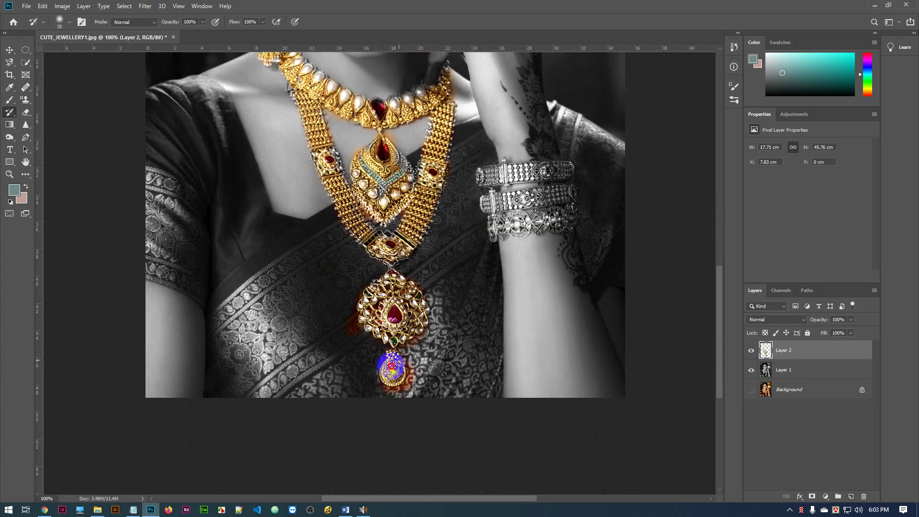
# - Restore the colour of the three bangles on the raised wrist with the History Brush at size 35
pyautogui.moveTo(451, 308)
pyautogui.mouseDown()
pyautogui.moveTo(335, 405)
pyautogui.moveTo(335, 423)
pyautogui.moveTo(448, 295)
pyautogui.moveTo(403, 289)
pyautogui.moveTo(434, 281)
pyautogui.moveTo(450, 290)
pyautogui.moveTo(373, 290)
pyautogui.moveTo(372, 324)
pyautogui.moveTo(435, 312)
pyautogui.moveTo(389, 318)
pyautogui.moveTo(462, 323)
pyautogui.moveTo(432, 343)
pyautogui.moveTo(381, 339)
pyautogui.moveTo(451, 315)
pyautogui.moveTo(405, 318)
pyautogui.mouseUp()
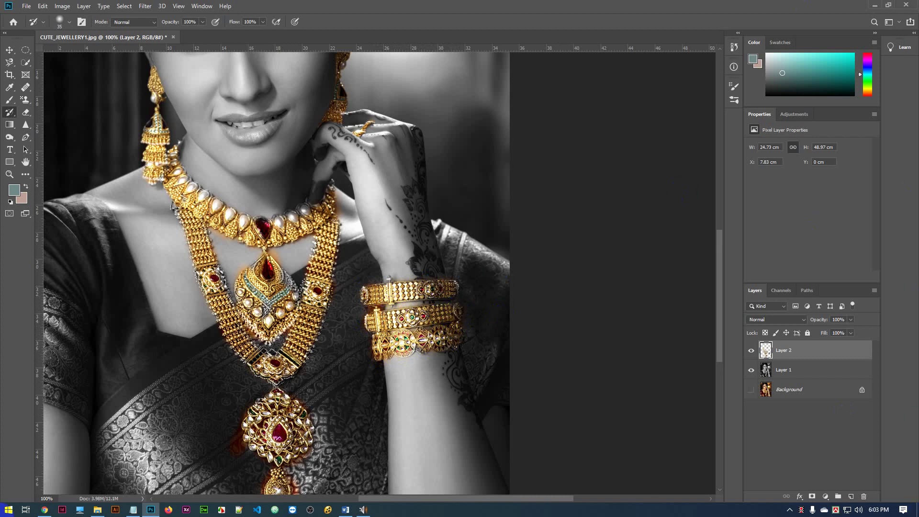
pyautogui.moveTo(257, 165); pyautogui.dragTo(334, 392)
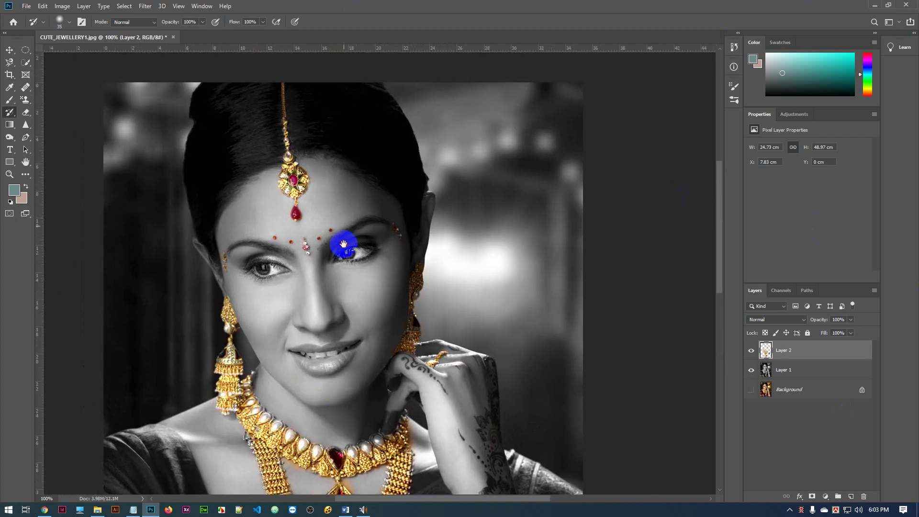
pyautogui.moveTo(396, 246); pyautogui.dragTo(299, 163)
pyautogui.moveTo(396, 272)
pyautogui.mouseDown()
pyautogui.moveTo(386, 293)
pyautogui.moveTo(393, 289)
pyautogui.mouseUp()
# - Erase the red colour spill on the sari around the small drop pendant with the Eraser at size 25
pyautogui.click(33, 113)
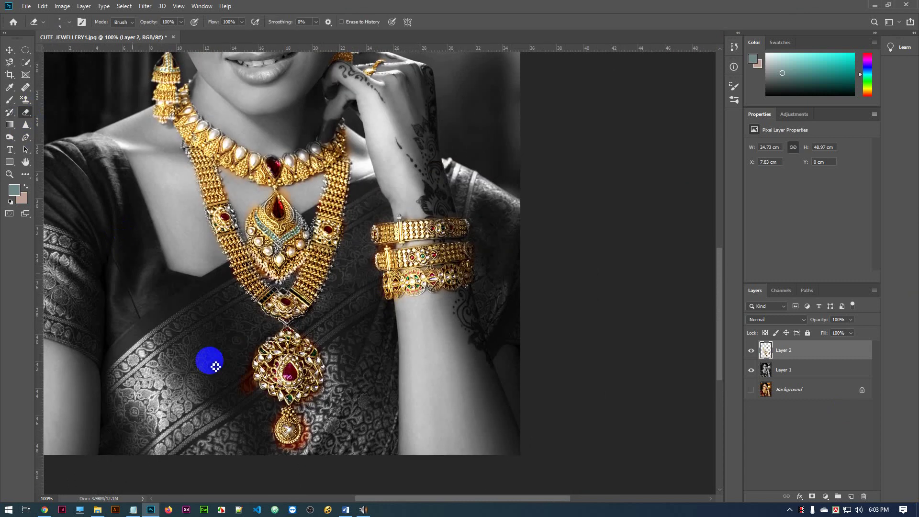
pyautogui.moveTo(207, 363); pyautogui.dragTo(186, 359)
pyautogui.hotkey('ctrl', '+')
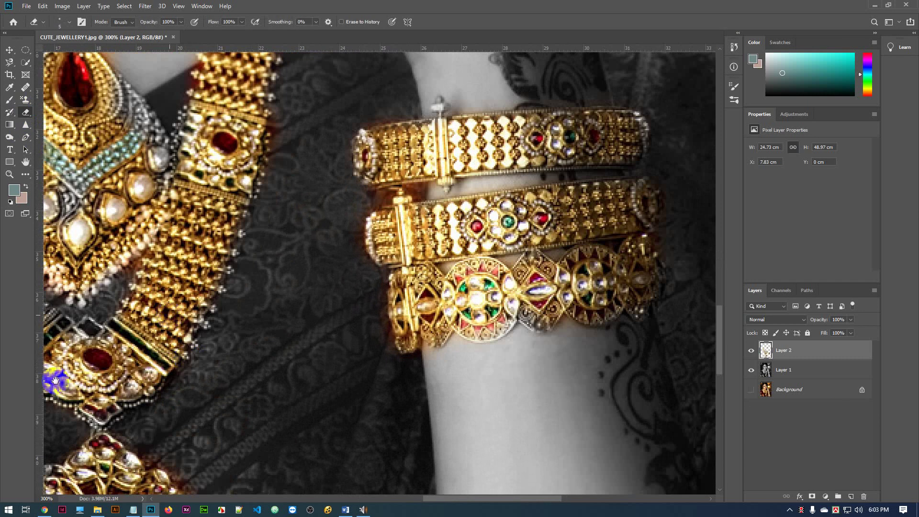
pyautogui.moveTo(57, 369); pyautogui.dragTo(343, 350)
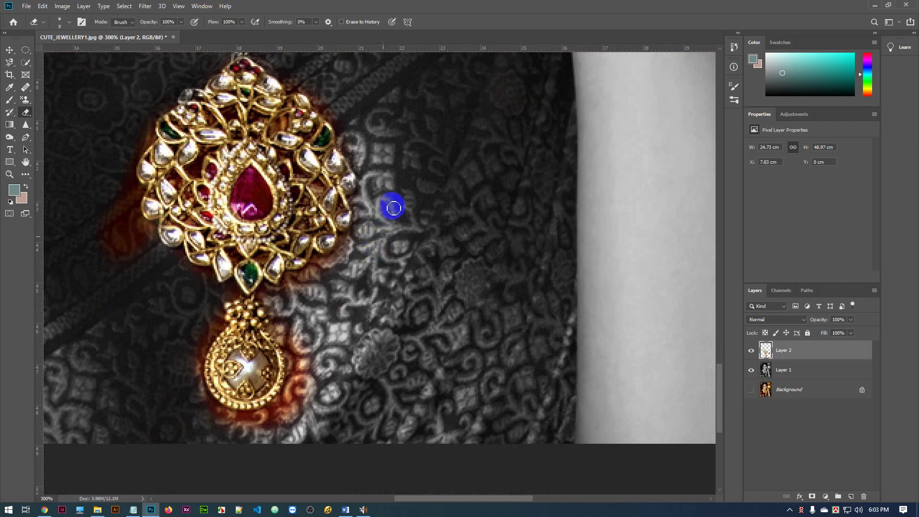
pyautogui.press(']')
pyautogui.press(']')
pyautogui.press(']')
pyautogui.press(']')
pyautogui.press(']')
pyautogui.press(']')
pyautogui.press(']')
pyautogui.press(']')
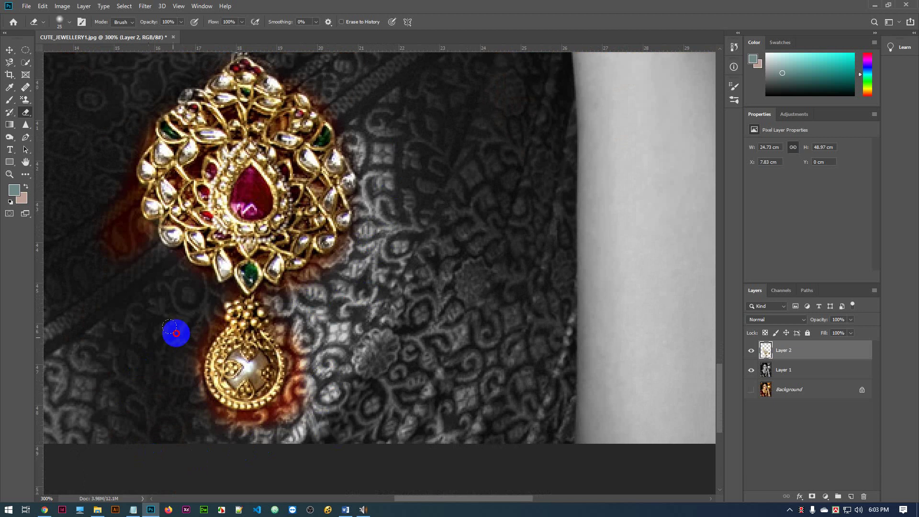
pyautogui.moveTo(192, 388)
pyautogui.mouseDown()
pyautogui.moveTo(235, 425)
pyautogui.moveTo(272, 421)
pyautogui.moveTo(304, 404)
pyautogui.moveTo(248, 436)
pyautogui.moveTo(305, 392)
pyautogui.moveTo(308, 343)
pyautogui.moveTo(306, 404)
pyautogui.moveTo(295, 327)
pyautogui.moveTo(308, 352)
pyautogui.moveTo(291, 415)
pyautogui.moveTo(306, 379)
pyautogui.moveTo(287, 406)
pyautogui.moveTo(252, 426)
pyautogui.moveTo(222, 422)
pyautogui.moveTo(178, 382)
pyautogui.moveTo(179, 342)
pyautogui.moveTo(200, 318)
pyautogui.moveTo(208, 324)
pyautogui.moveTo(188, 343)
pyautogui.moveTo(180, 337)
pyautogui.moveTo(191, 321)
pyautogui.moveTo(179, 360)
pyautogui.moveTo(177, 296)
pyautogui.mouseUp()
# - Erase the colour spill on the sari along the large round pendant's outer edges with the Eraser at size 25
pyautogui.scroll(2, 328, 353)
pyautogui.hscroll(-4, 328, 353)
pyautogui.moveTo(331, 340)
pyautogui.mouseDown()
pyautogui.moveTo(271, 252)
pyautogui.moveTo(287, 301)
pyautogui.moveTo(300, 292)
pyautogui.moveTo(316, 310)
pyautogui.moveTo(302, 279)
pyautogui.moveTo(320, 292)
pyautogui.moveTo(298, 267)
pyautogui.moveTo(298, 249)
pyautogui.moveTo(329, 165)
pyautogui.mouseUp()
pyautogui.moveTo(499, 209); pyautogui.dragTo(436, 259)
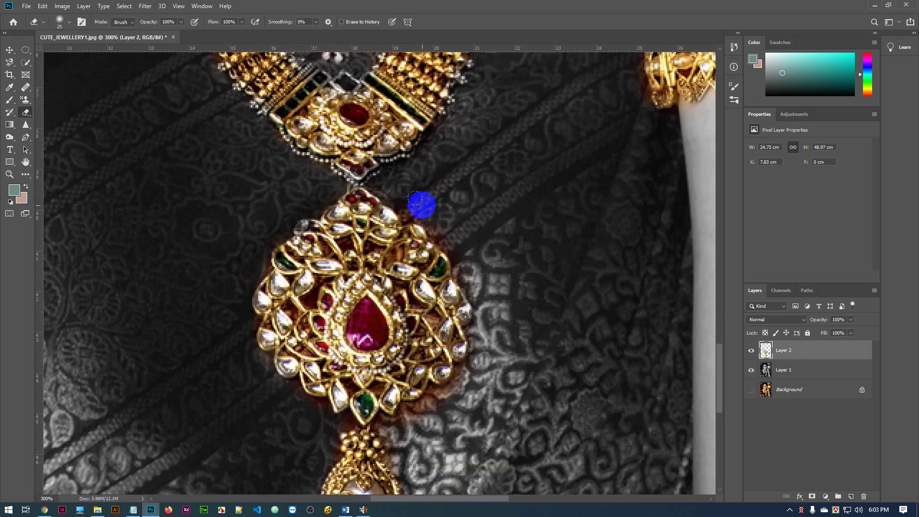
pyautogui.moveTo(429, 201)
pyautogui.mouseDown()
pyautogui.moveTo(469, 259)
pyautogui.moveTo(484, 365)
pyautogui.moveTo(414, 420)
pyautogui.moveTo(490, 349)
pyautogui.moveTo(433, 386)
pyautogui.mouseUp()
pyautogui.moveTo(297, 414)
pyautogui.mouseDown()
pyautogui.moveTo(389, 323)
pyautogui.moveTo(361, 312)
pyautogui.moveTo(374, 366)
pyautogui.moveTo(388, 379)
pyautogui.mouseUp()
pyautogui.press('space')
pyautogui.moveTo(438, 201); pyautogui.dragTo(430, 286)
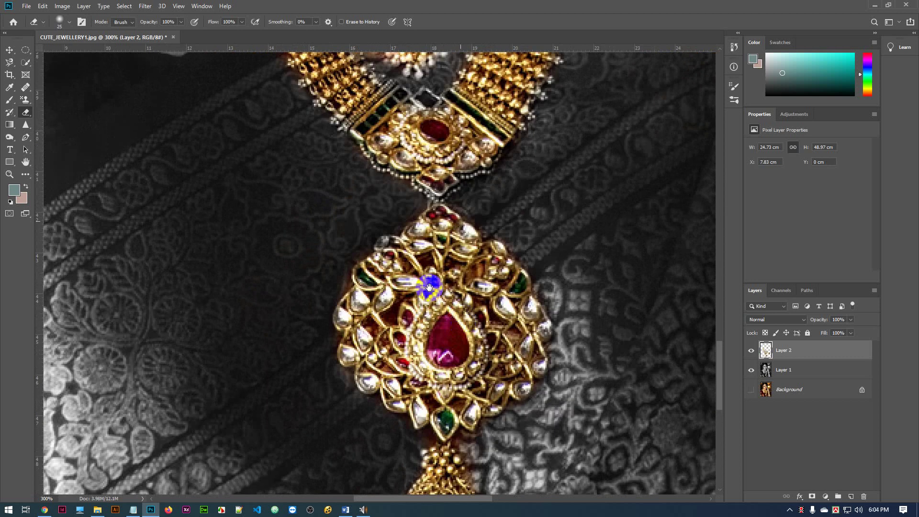
# - Erase the orange colour spill on the skin around the pearl necklace and upper pendant with the Eraser at size 9
pyautogui.click(360, 227)
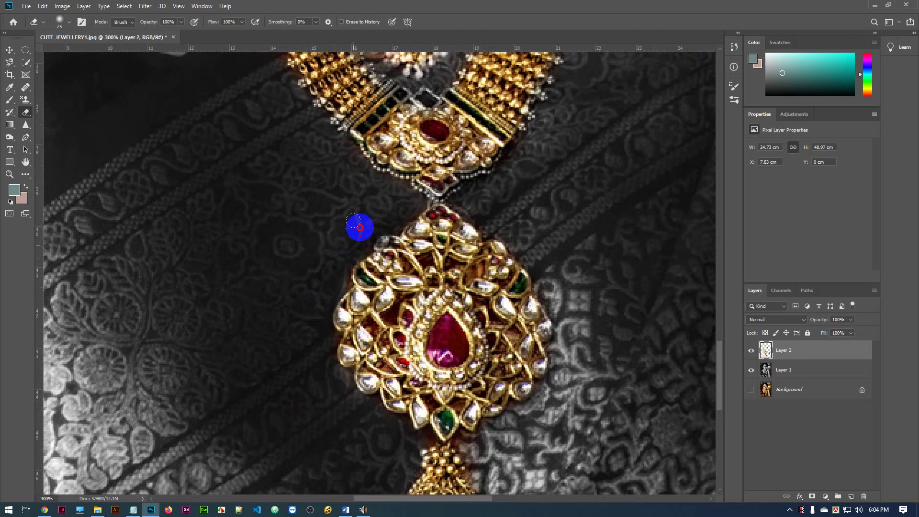
pyautogui.press('space')
pyautogui.moveTo(360, 227)
pyautogui.mouseDown()
pyautogui.moveTo(335, 385)
pyautogui.moveTo(260, 374)
pyautogui.moveTo(290, 421)
pyautogui.moveTo(236, 336)
pyautogui.moveTo(243, 340)
pyautogui.moveTo(228, 304)
pyautogui.moveTo(195, 278)
pyautogui.moveTo(223, 293)
pyautogui.moveTo(256, 350)
pyautogui.moveTo(528, 342)
pyautogui.moveTo(516, 363)
pyautogui.moveTo(521, 352)
pyautogui.moveTo(317, 326)
pyautogui.moveTo(324, 336)
pyautogui.moveTo(305, 309)
pyautogui.moveTo(335, 343)
pyautogui.moveTo(371, 356)
pyautogui.moveTo(435, 315)
pyautogui.moveTo(398, 309)
pyautogui.moveTo(329, 195)
pyautogui.moveTo(368, 362)
pyautogui.moveTo(360, 433)
pyautogui.mouseUp()
pyautogui.press('[')
pyautogui.press('[')
pyautogui.press('[')
pyautogui.press('[')
pyautogui.press('[')
pyautogui.press('[')
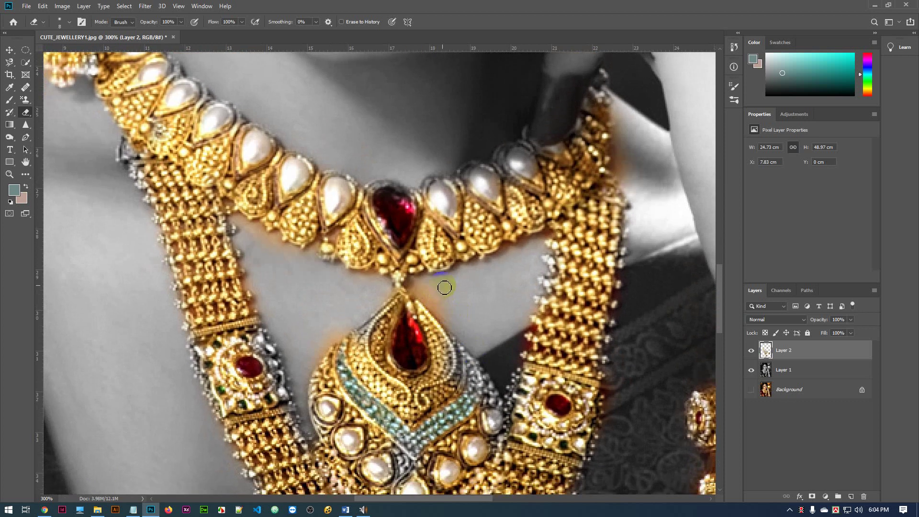
pyautogui.moveTo(444, 287)
pyautogui.mouseDown()
pyautogui.moveTo(417, 293)
pyautogui.moveTo(449, 313)
pyautogui.moveTo(417, 286)
pyautogui.moveTo(427, 288)
pyautogui.moveTo(451, 305)
pyautogui.moveTo(419, 286)
pyautogui.moveTo(455, 317)
pyautogui.moveTo(424, 308)
pyautogui.mouseUp()
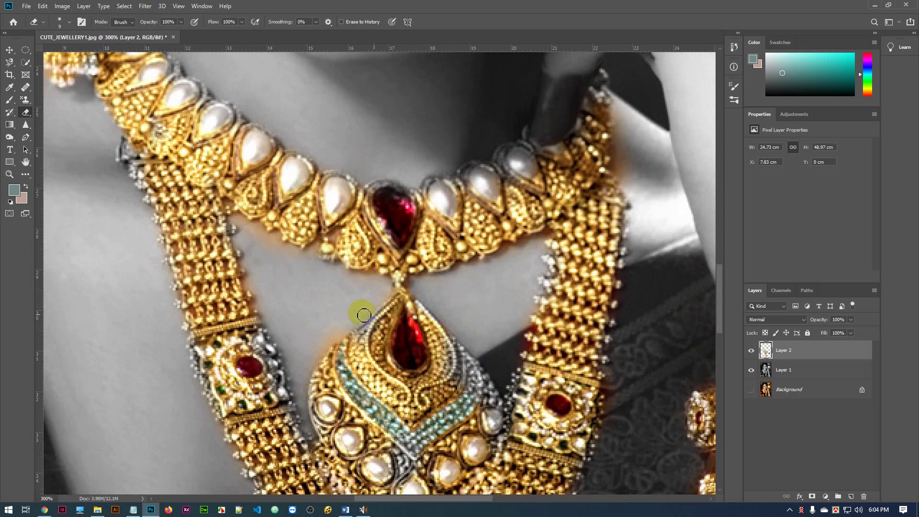
pyautogui.moveTo(307, 264)
pyautogui.mouseDown()
pyautogui.moveTo(252, 228)
pyautogui.moveTo(285, 252)
pyautogui.moveTo(275, 245)
pyautogui.moveTo(262, 260)
pyautogui.moveTo(256, 298)
pyautogui.moveTo(245, 268)
pyautogui.moveTo(287, 296)
pyautogui.moveTo(257, 269)
pyautogui.moveTo(267, 312)
pyautogui.moveTo(268, 268)
pyautogui.moveTo(249, 225)
pyautogui.moveTo(317, 259)
pyautogui.moveTo(305, 292)
pyautogui.mouseUp()
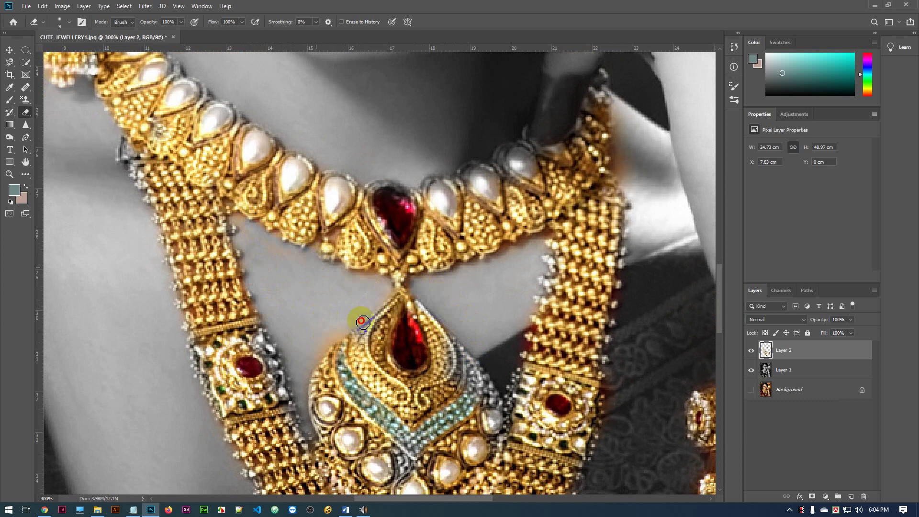
pyautogui.moveTo(639, 149)
pyautogui.mouseDown()
pyautogui.moveTo(630, 183)
pyautogui.moveTo(623, 122)
pyautogui.moveTo(639, 173)
pyautogui.moveTo(620, 103)
pyautogui.mouseUp()
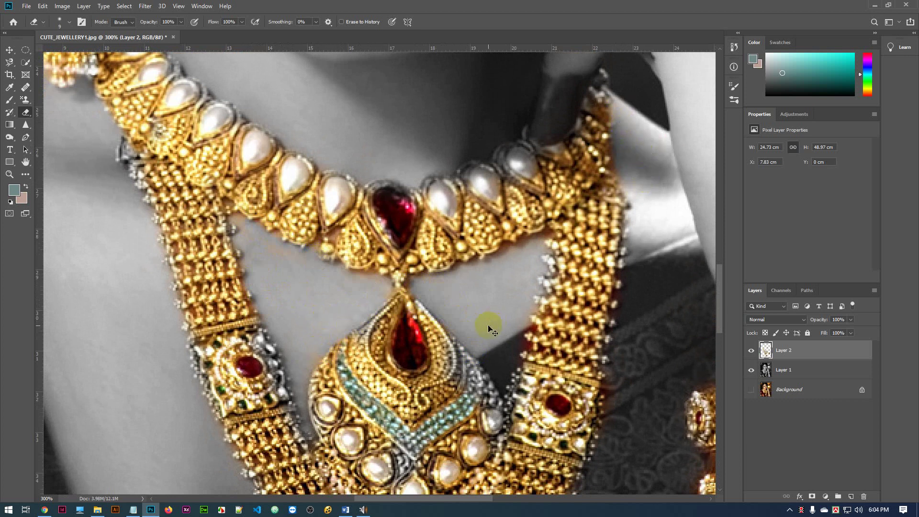
pyautogui.scroll(-5, 489, 329)
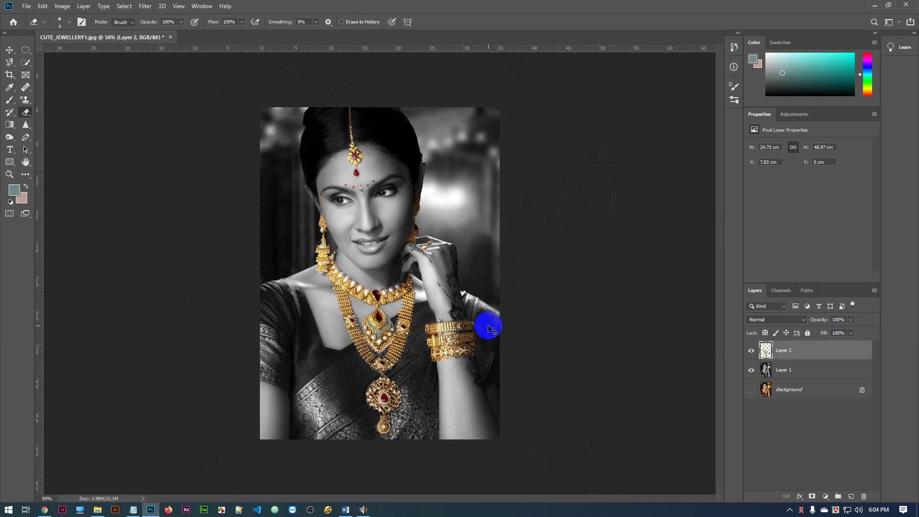
# - Restore the original colour of the lips and teeth on Layer 2 with the History Brush at size 40
pyautogui.hotkey('ctrl', '+')
pyautogui.hotkey('ctrl', '+')
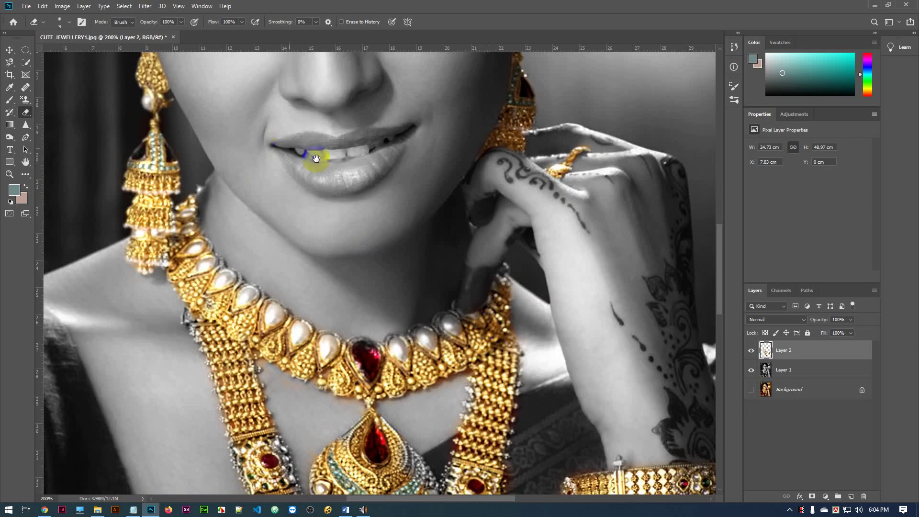
pyautogui.moveTo(318, 156); pyautogui.dragTo(318, 250)
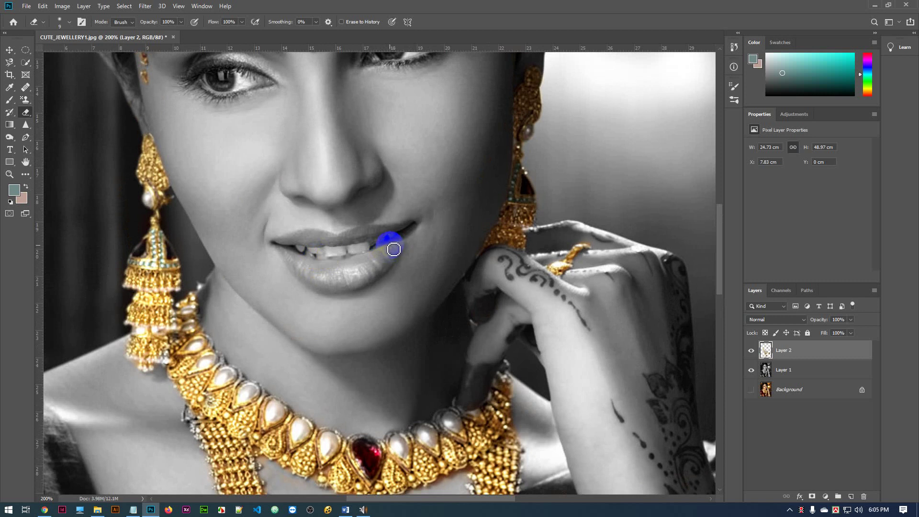
pyautogui.click(9, 112)
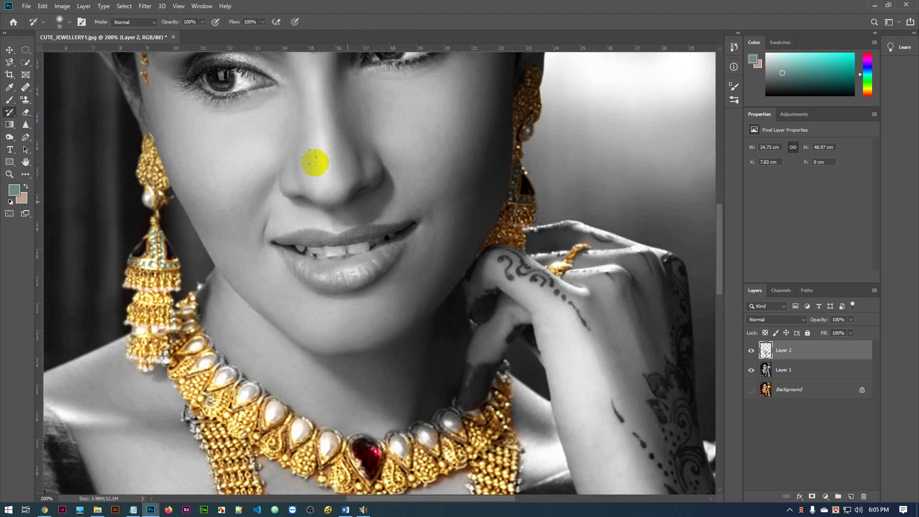
pyautogui.press(']')
pyautogui.click(355, 231)
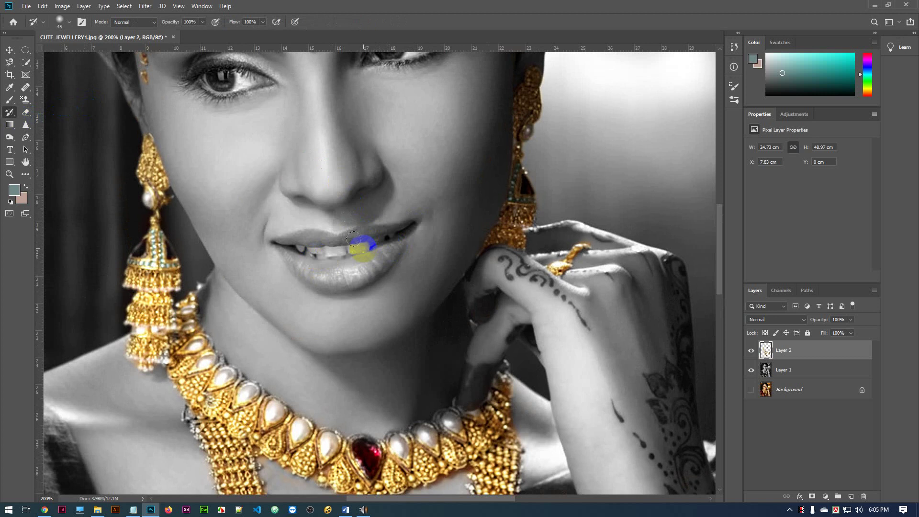
pyautogui.moveTo(372, 247)
pyautogui.mouseDown()
pyautogui.moveTo(361, 265)
pyautogui.moveTo(343, 268)
pyautogui.moveTo(295, 253)
pyautogui.moveTo(397, 235)
pyautogui.moveTo(358, 247)
pyautogui.moveTo(284, 247)
pyautogui.moveTo(315, 268)
pyautogui.moveTo(349, 271)
pyautogui.moveTo(324, 278)
pyautogui.moveTo(354, 276)
pyautogui.moveTo(339, 279)
pyautogui.moveTo(412, 229)
pyautogui.moveTo(282, 248)
pyautogui.moveTo(345, 270)
pyautogui.moveTo(317, 279)
pyautogui.moveTo(343, 279)
pyautogui.mouseUp()
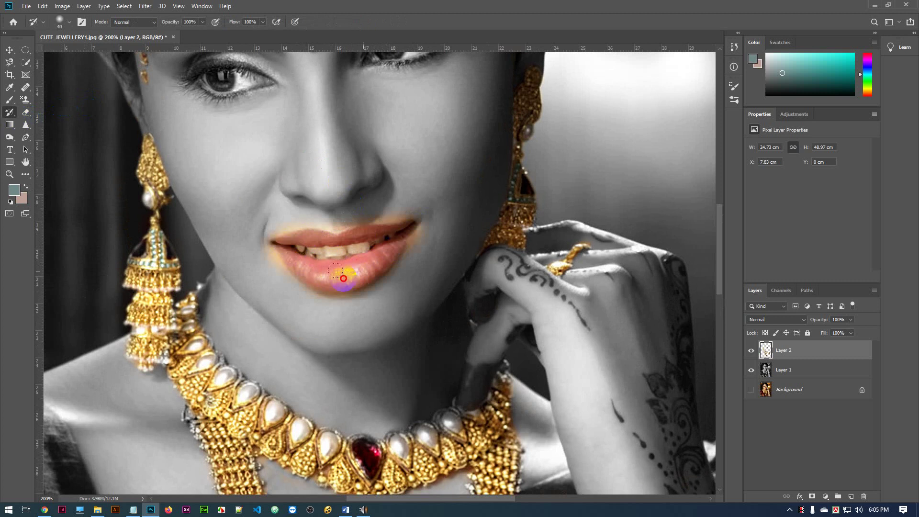
# - Erase the colour spill on the skin all around the lips with the Eraser at size 25
pyautogui.hotkey('ctrl', '+')
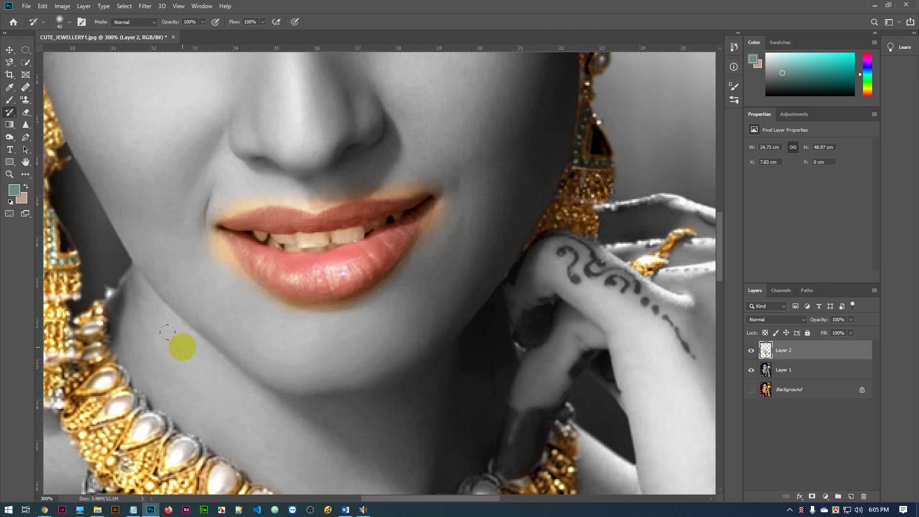
pyautogui.click(26, 112)
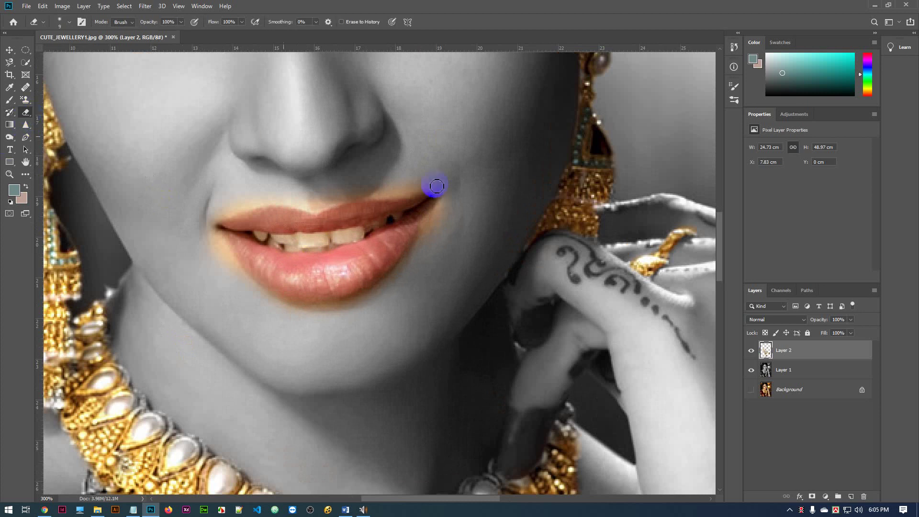
pyautogui.moveTo(458, 195)
pyautogui.mouseDown()
pyautogui.moveTo(443, 201)
pyautogui.moveTo(411, 263)
pyautogui.moveTo(408, 288)
pyautogui.mouseUp()
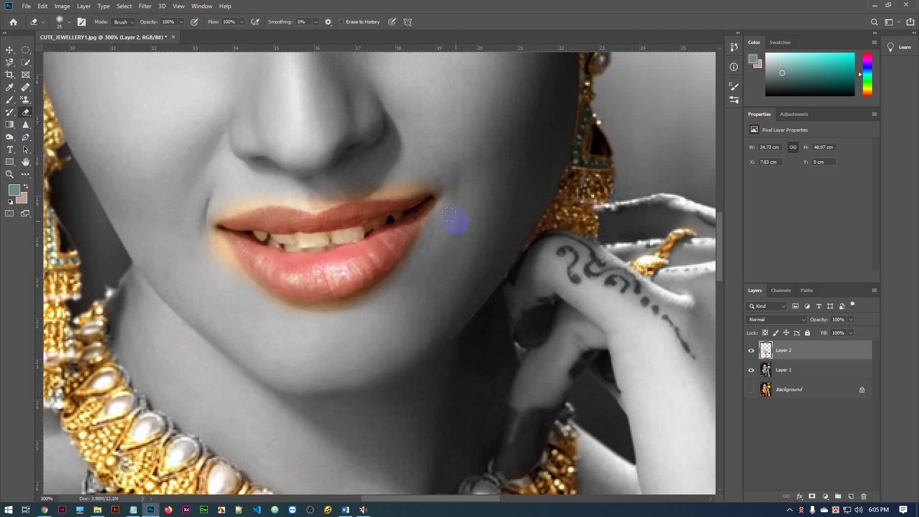
pyautogui.moveTo(363, 313)
pyautogui.mouseDown()
pyautogui.moveTo(301, 322)
pyautogui.moveTo(381, 311)
pyautogui.moveTo(322, 318)
pyautogui.moveTo(250, 307)
pyautogui.moveTo(303, 315)
pyautogui.moveTo(221, 269)
pyautogui.mouseUp()
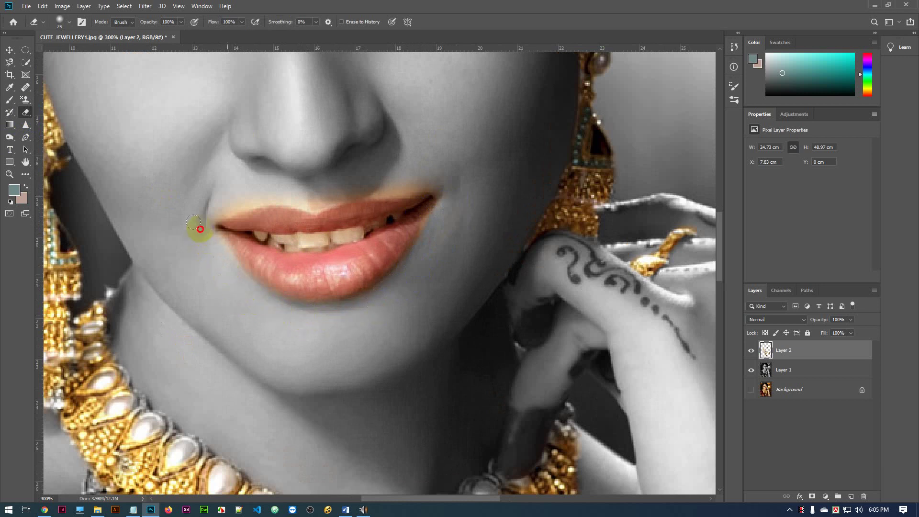
pyautogui.moveTo(199, 230); pyautogui.dragTo(241, 232)
pyautogui.moveTo(222, 198)
pyautogui.mouseDown()
pyautogui.moveTo(203, 210)
pyautogui.moveTo(262, 188)
pyautogui.moveTo(310, 197)
pyautogui.mouseUp()
pyautogui.moveTo(385, 174); pyautogui.dragTo(318, 194)
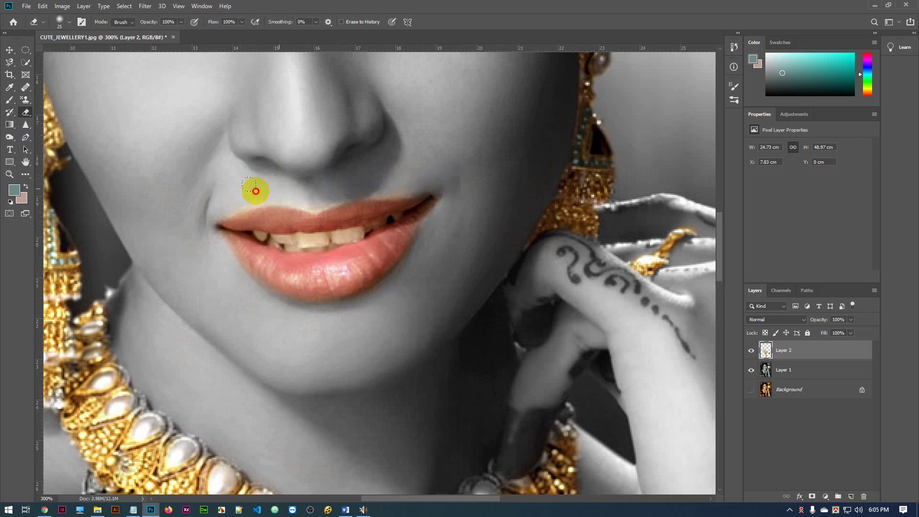
pyautogui.moveTo(400, 304)
pyautogui.mouseDown()
pyautogui.moveTo(454, 283)
pyautogui.moveTo(412, 187)
pyautogui.moveTo(389, 179)
pyautogui.mouseUp()
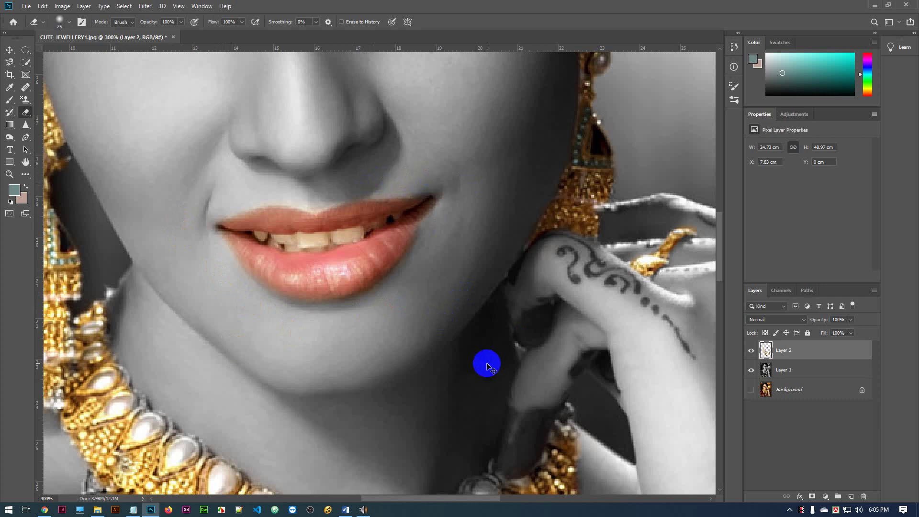
pyautogui.hotkey('ctrl', '-')
pyautogui.hotkey('ctrl', '-')
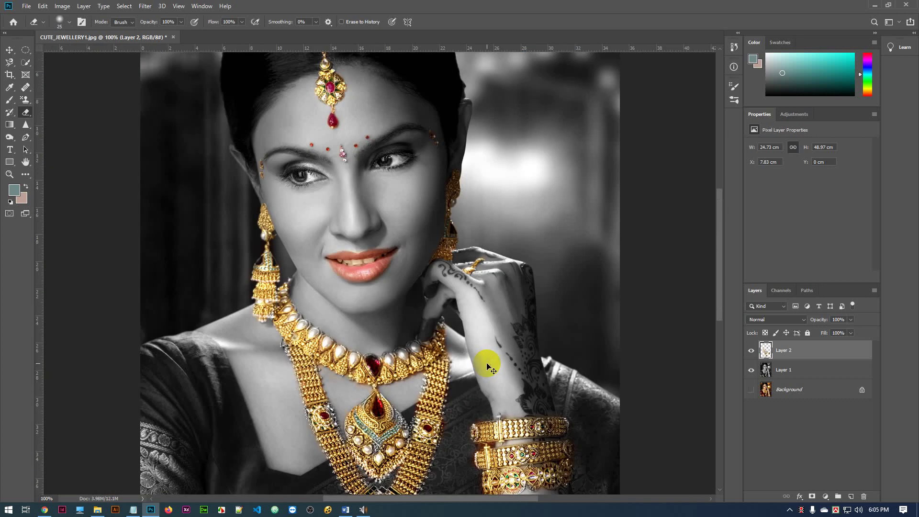
# - Soften the edges of the coloured lips with the Blur tool at size 13 and 50% strength
pyautogui.hotkey('ctrl', '+')
pyautogui.click(487, 367)
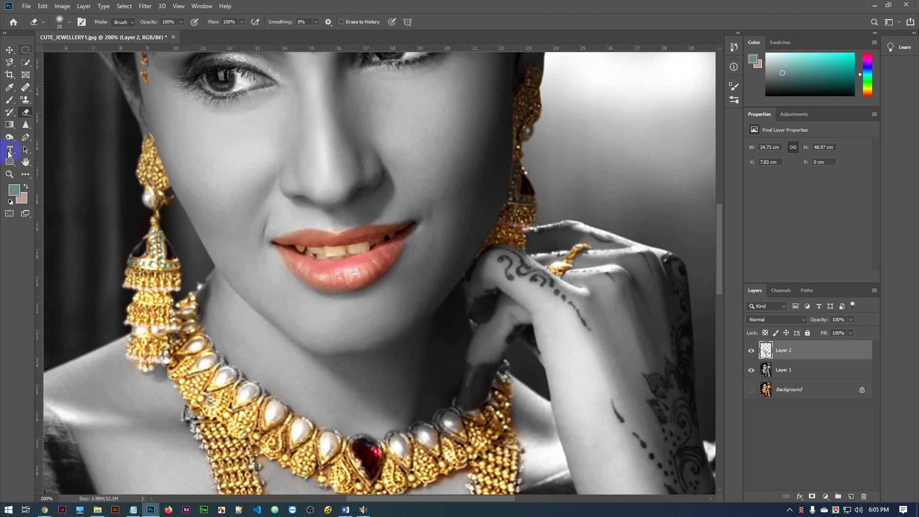
pyautogui.moveTo(24, 125); pyautogui.dragTo(68, 125)
pyautogui.moveTo(318, 230)
pyautogui.mouseDown()
pyautogui.moveTo(307, 221)
pyautogui.moveTo(287, 232)
pyautogui.moveTo(422, 219)
pyautogui.moveTo(390, 280)
pyautogui.moveTo(312, 287)
pyautogui.mouseUp()
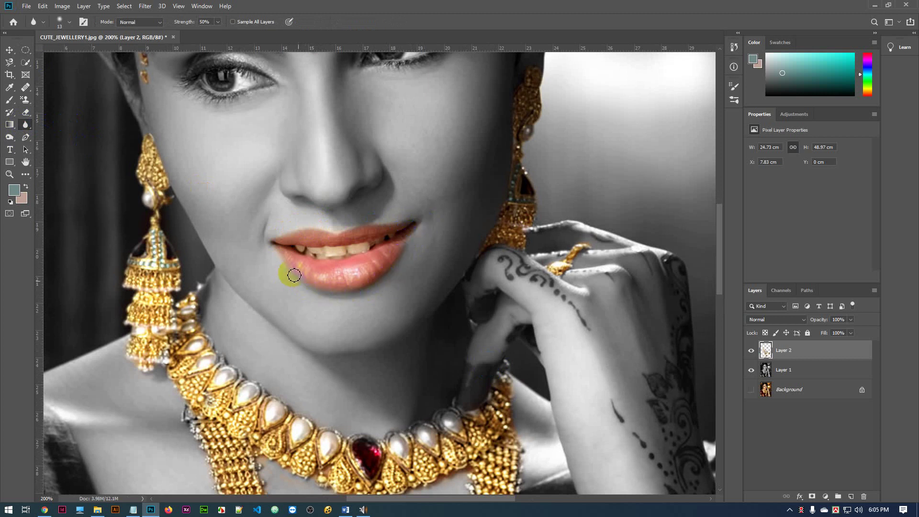
pyautogui.moveTo(281, 257)
pyautogui.mouseDown()
pyautogui.moveTo(273, 261)
pyautogui.moveTo(297, 236)
pyautogui.moveTo(386, 229)
pyautogui.mouseUp()
pyautogui.click(294, 233)
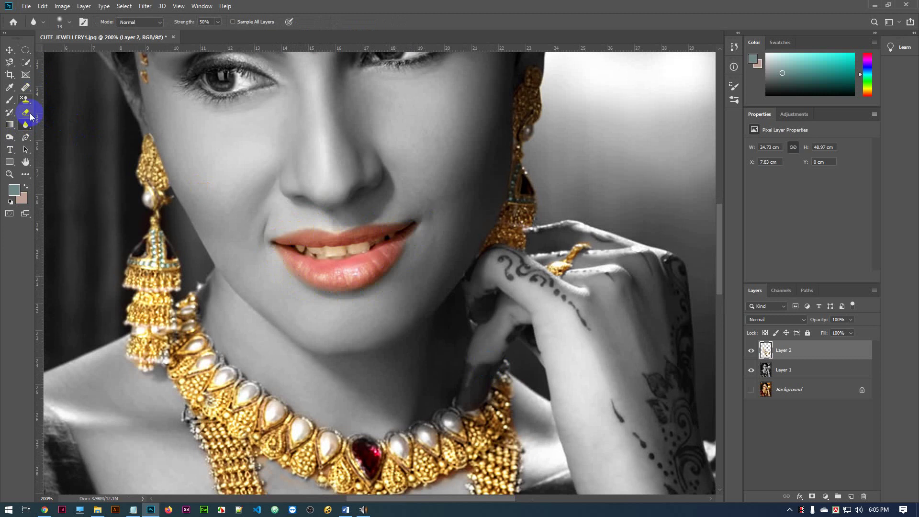
# - Sharpen the mouth area with the Sharpen tool at size 30 and 50% strength, sampling all layers
pyautogui.click(26, 124)
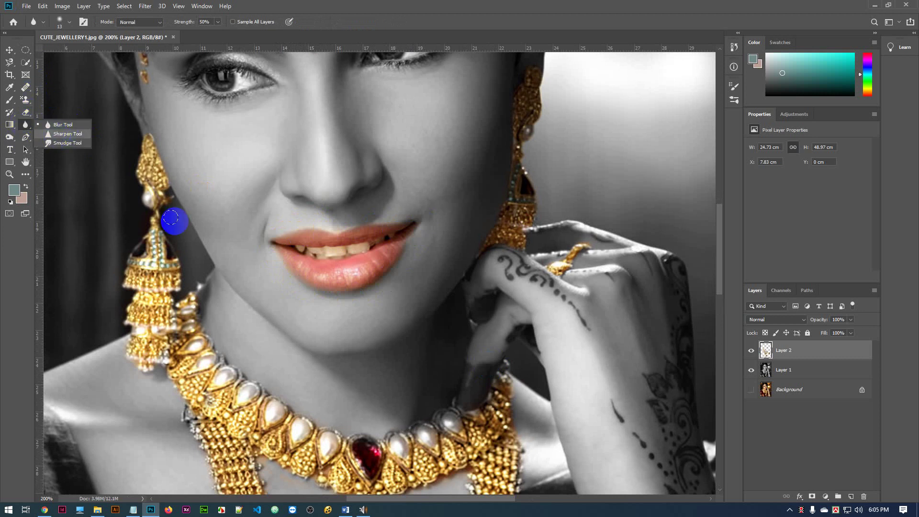
pyautogui.click(67, 134)
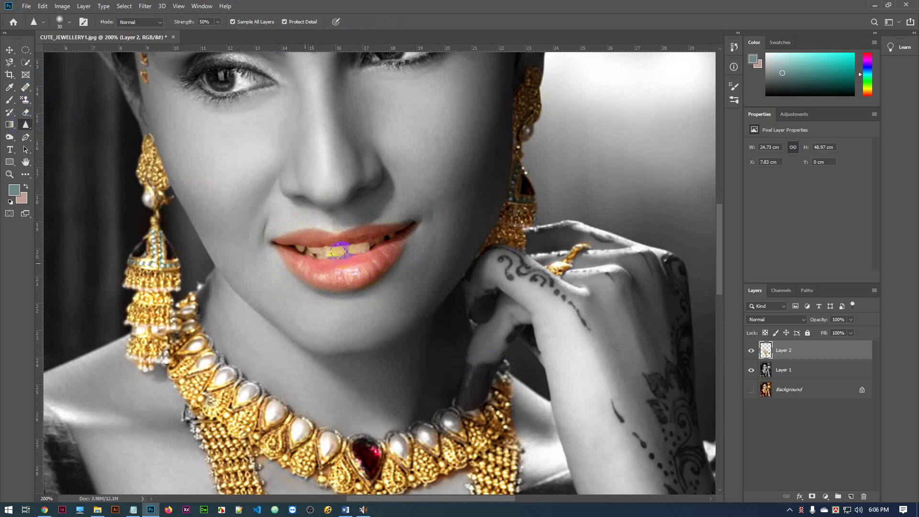
pyautogui.moveTo(338, 250)
pyautogui.mouseDown()
pyautogui.moveTo(377, 230)
pyautogui.moveTo(297, 238)
pyautogui.moveTo(335, 264)
pyautogui.moveTo(371, 242)
pyautogui.moveTo(276, 247)
pyautogui.moveTo(488, 296)
pyautogui.moveTo(538, 236)
pyautogui.mouseUp()
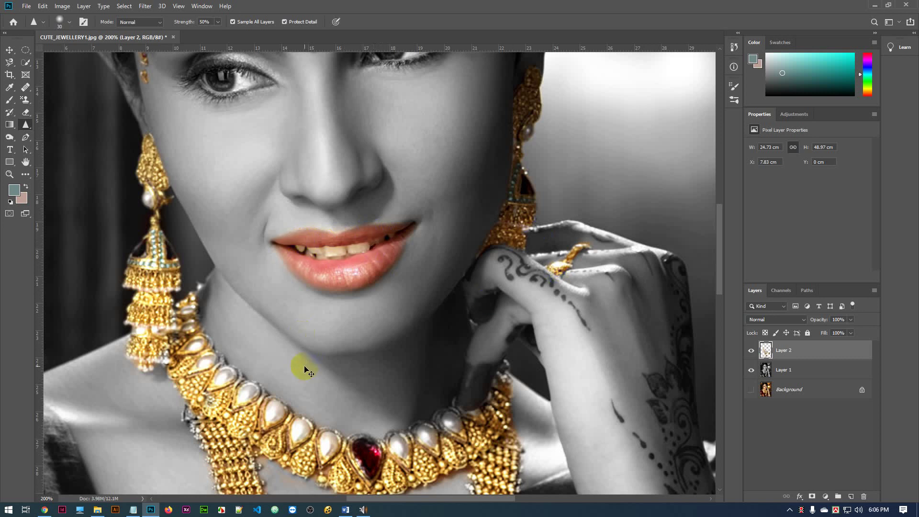
pyautogui.hotkey('ctrl', '-')
pyautogui.hotkey('ctrl', '-')
pyautogui.hotkey('ctrl', '-')
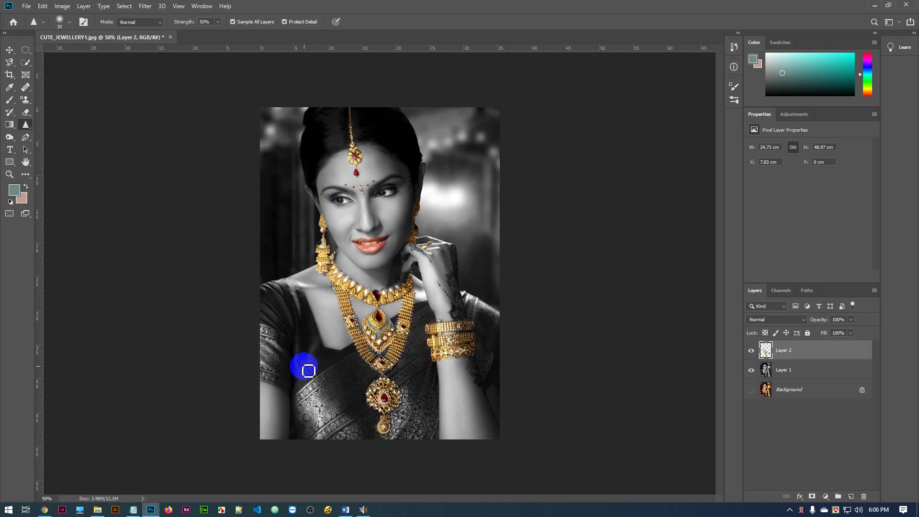
pyautogui.moveTo(309, 372)
pyautogui.mouseDown()
pyautogui.moveTo(336, 121)
pyautogui.moveTo(308, 436)
pyautogui.moveTo(465, 406)
pyautogui.moveTo(420, 205)
pyautogui.moveTo(330, 297)
pyautogui.mouseUp()
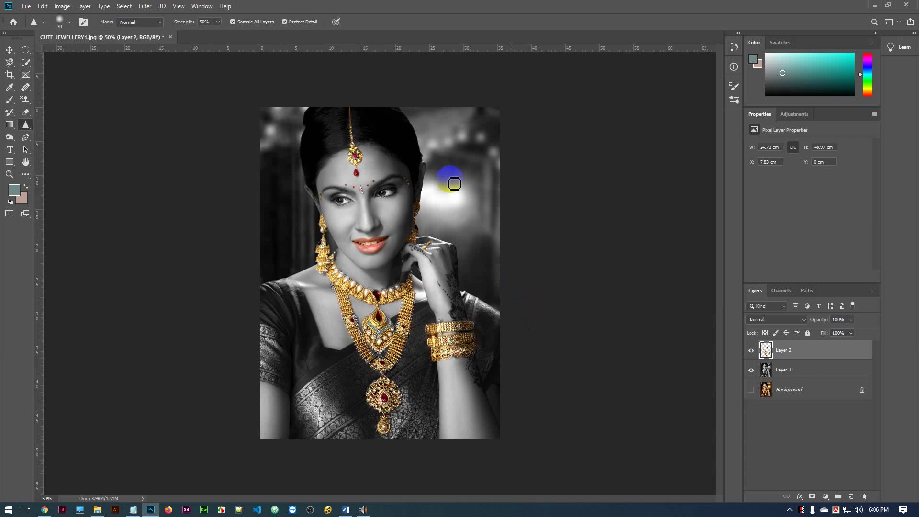
pyautogui.moveTo(410, 368)
pyautogui.mouseDown()
pyautogui.moveTo(324, 238)
pyautogui.moveTo(312, 258)
pyautogui.mouseUp()
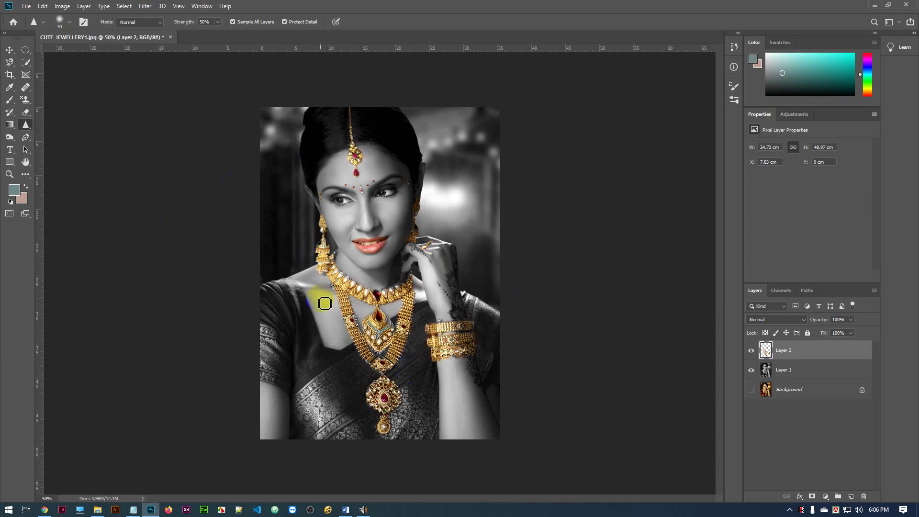
pyautogui.click(403, 260)
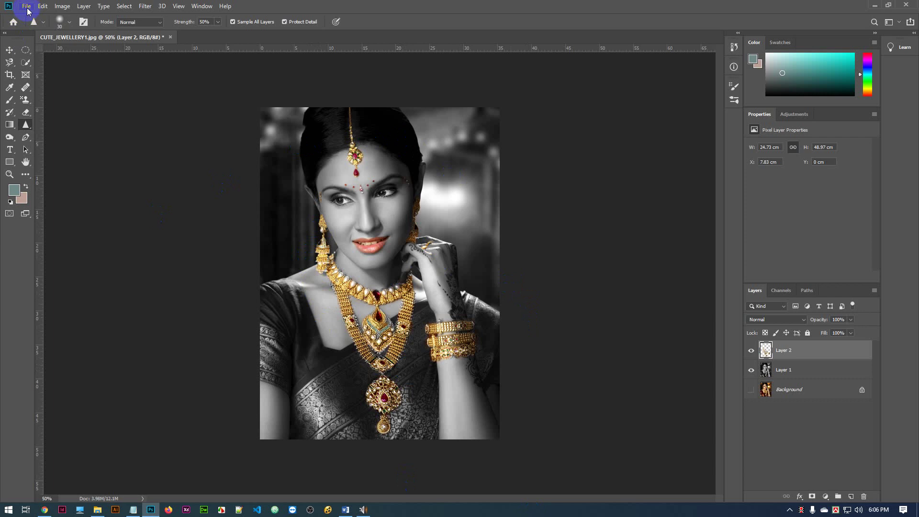
# - Show the Background layer and, working in pixels, widen the canvas to twice the portrait's width with white added equally on both sides
pyautogui.click(815, 395)
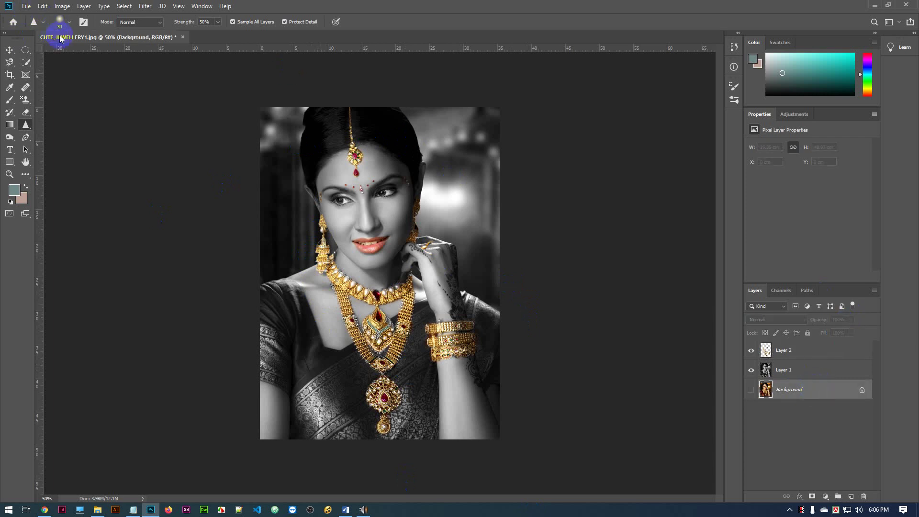
pyautogui.click(761, 391)
pyautogui.click(62, 5)
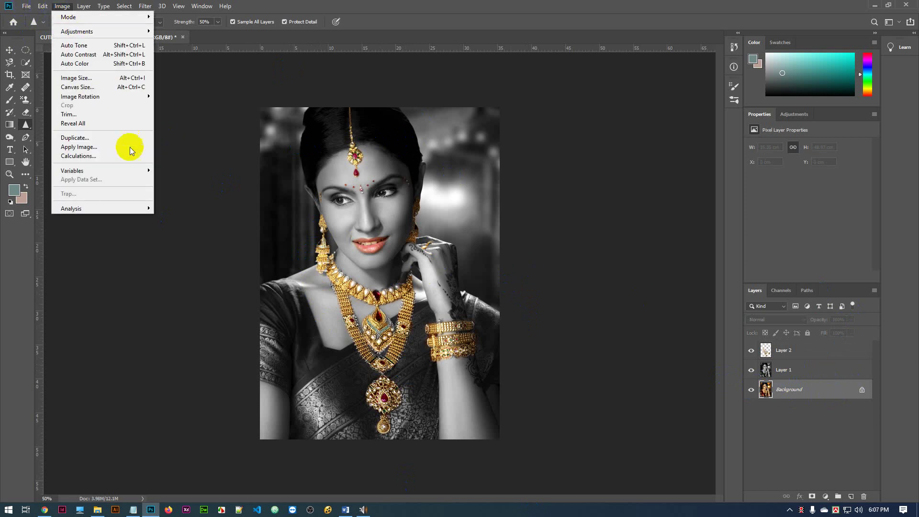
pyautogui.click(86, 89)
pyautogui.click(564, 150)
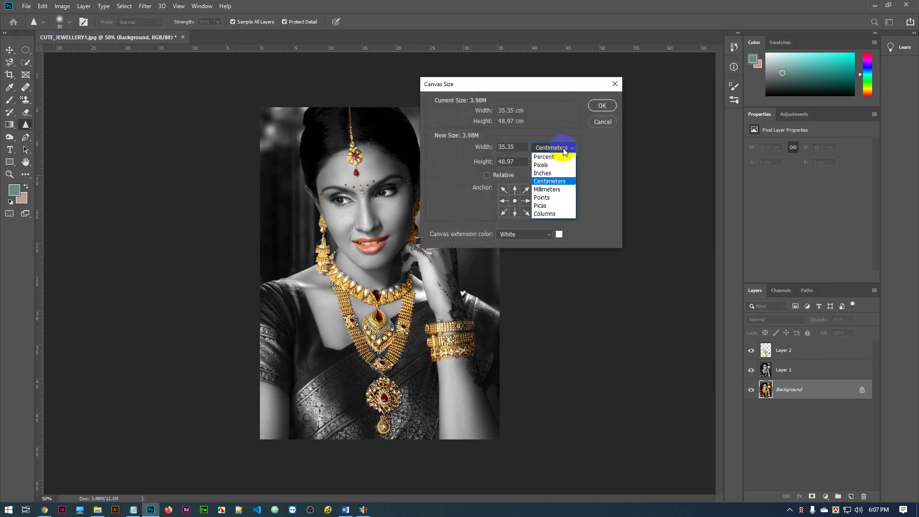
pyautogui.click(541, 165)
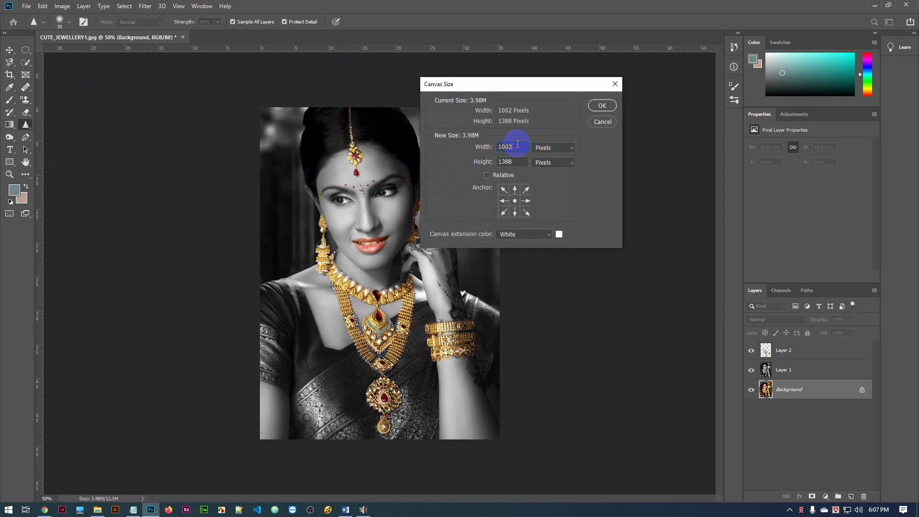
pyautogui.click(506, 147)
pyautogui.click(603, 106)
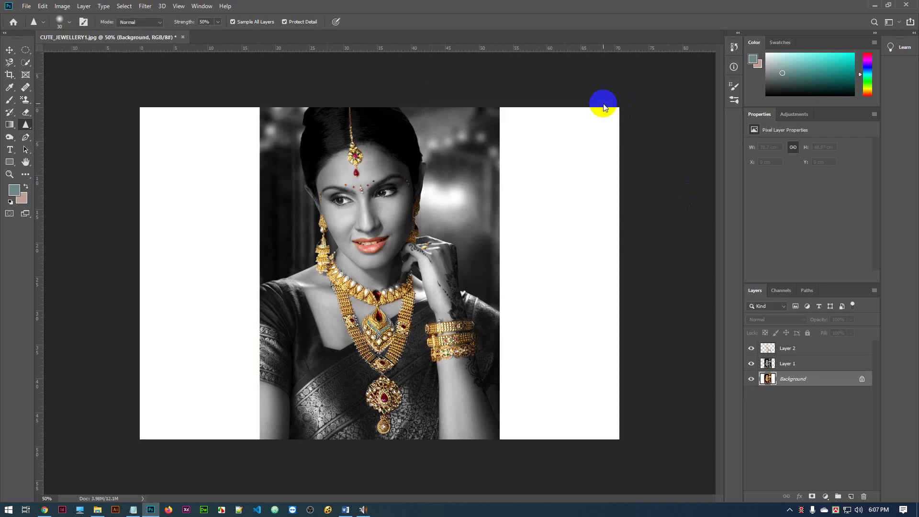
# - Try to move the black-and-white Layer 1 to the canvas's left half and the unlocked Background to its right half
pyautogui.click(9, 50)
pyautogui.moveTo(364, 277); pyautogui.dragTo(244, 273)
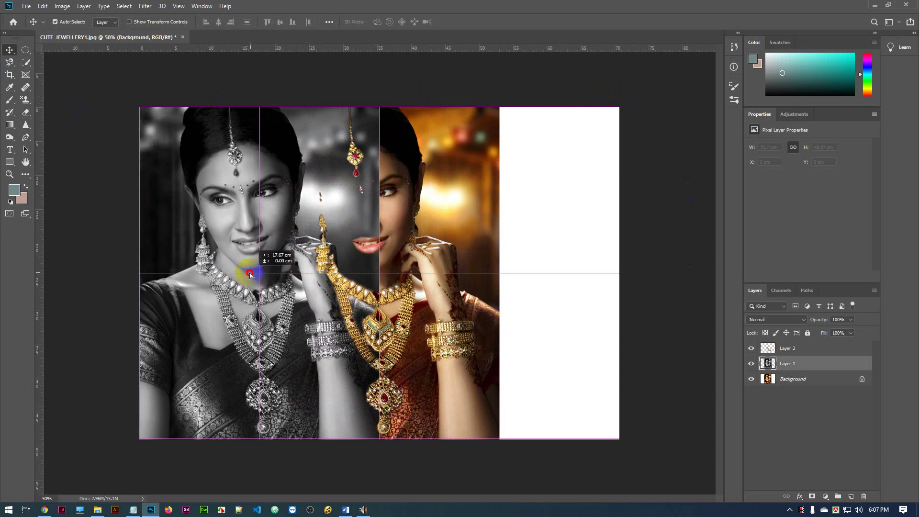
pyautogui.click(419, 277)
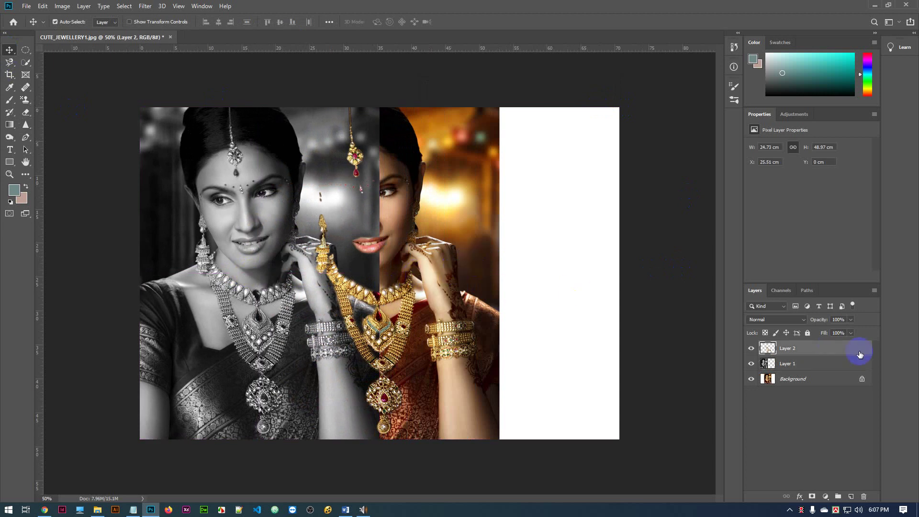
pyautogui.click(861, 380)
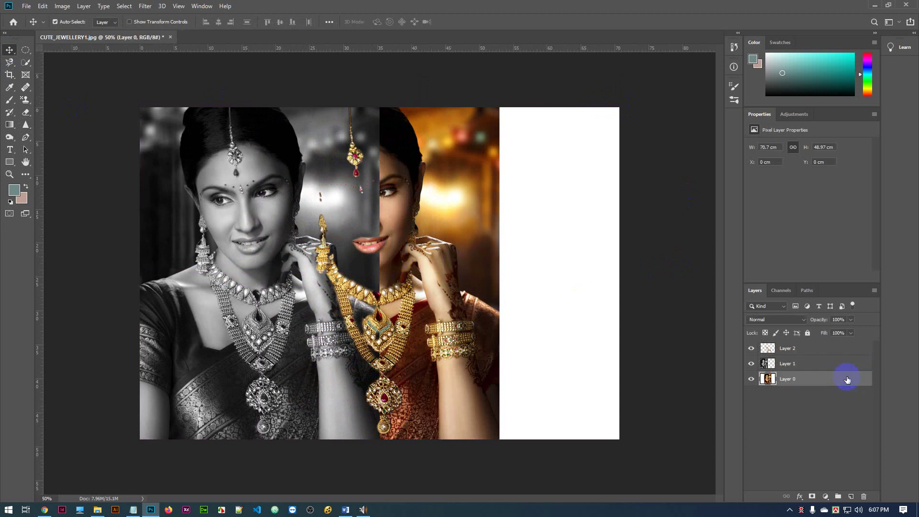
pyautogui.click(460, 289)
pyautogui.moveTo(460, 289); pyautogui.dragTo(577, 289)
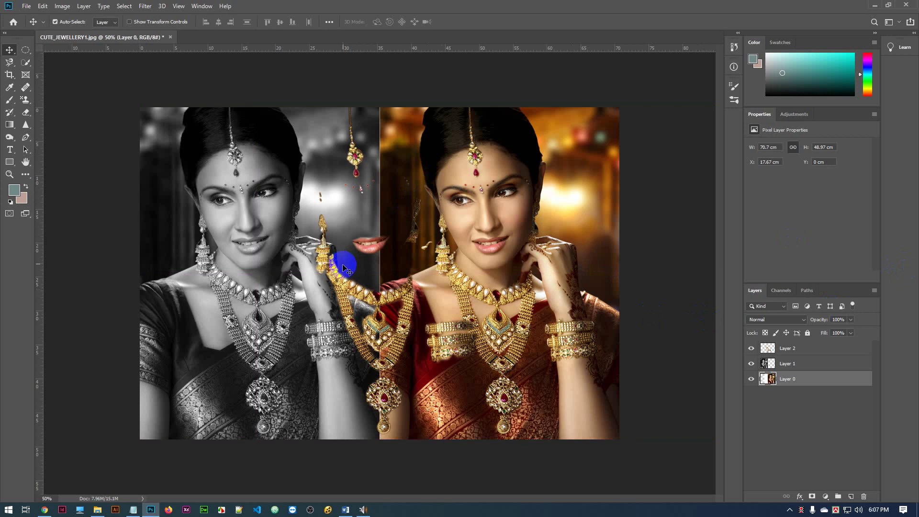
# - Examine the colour cut-outs on Layer 2 by repeatedly hiding and showing that layer over the two portraits
pyautogui.click(751, 349)
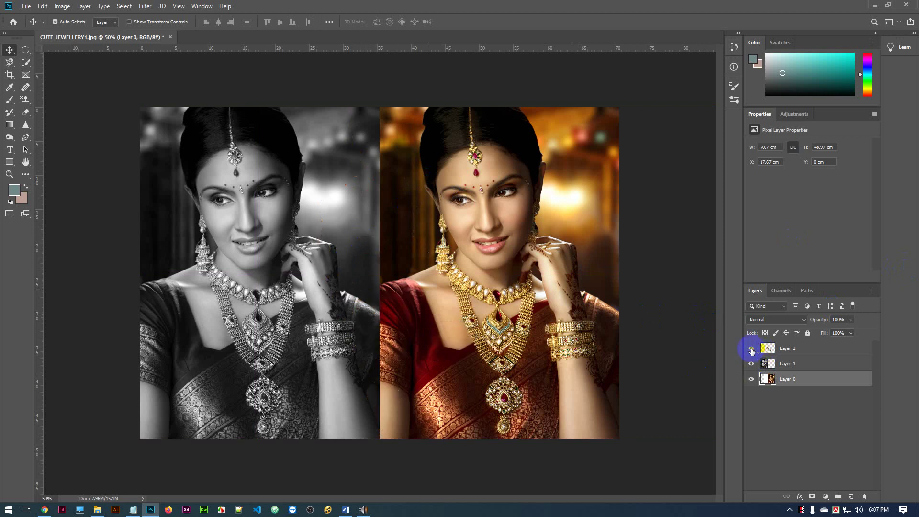
pyautogui.click(751, 349)
pyautogui.click(751, 350)
pyautogui.click(751, 349)
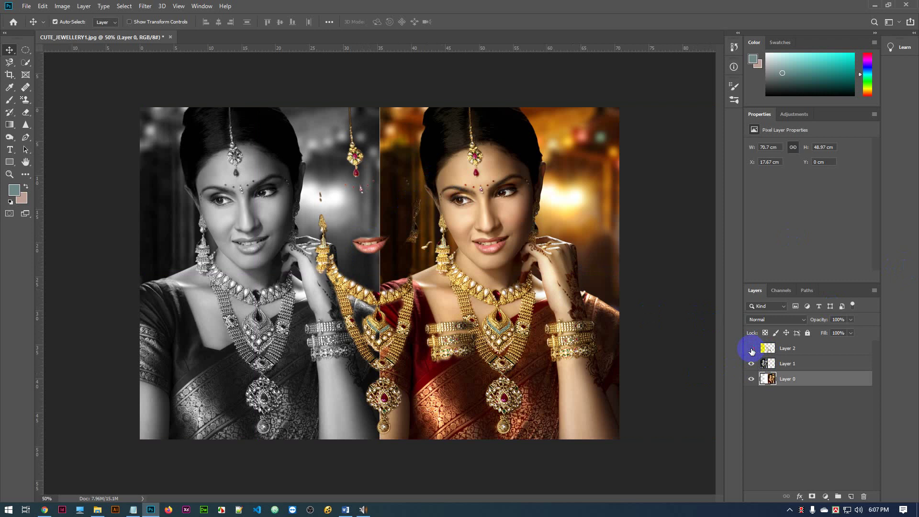
pyautogui.click(751, 349)
pyautogui.click(751, 349)
pyautogui.click(752, 349)
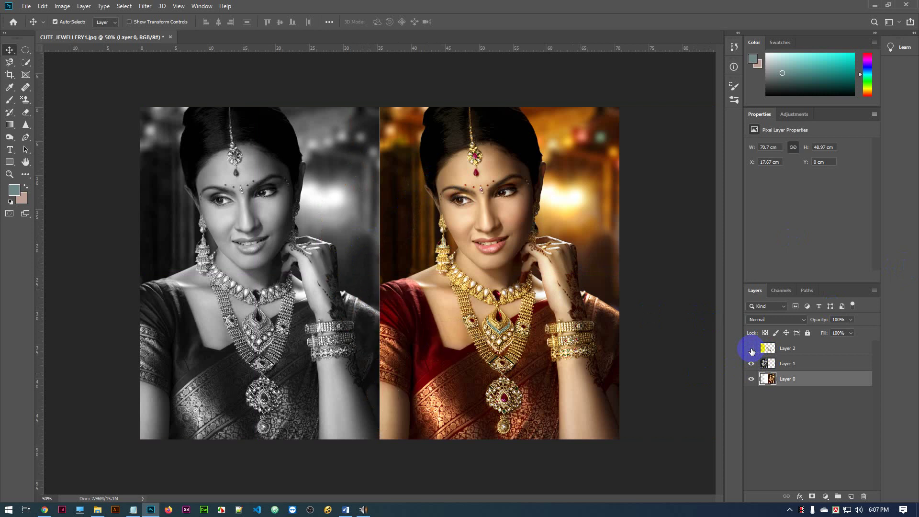
pyautogui.click(751, 349)
pyautogui.click(751, 349)
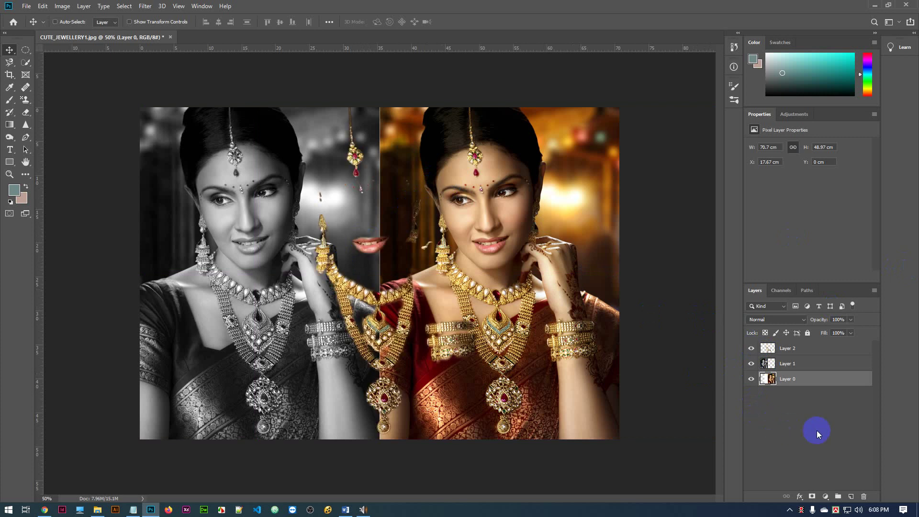
# - Undo both layer moves and the unlocking of the Background layer
pyautogui.hotkey('ctrl', 'z')
pyautogui.hotkey('ctrl', 'z')
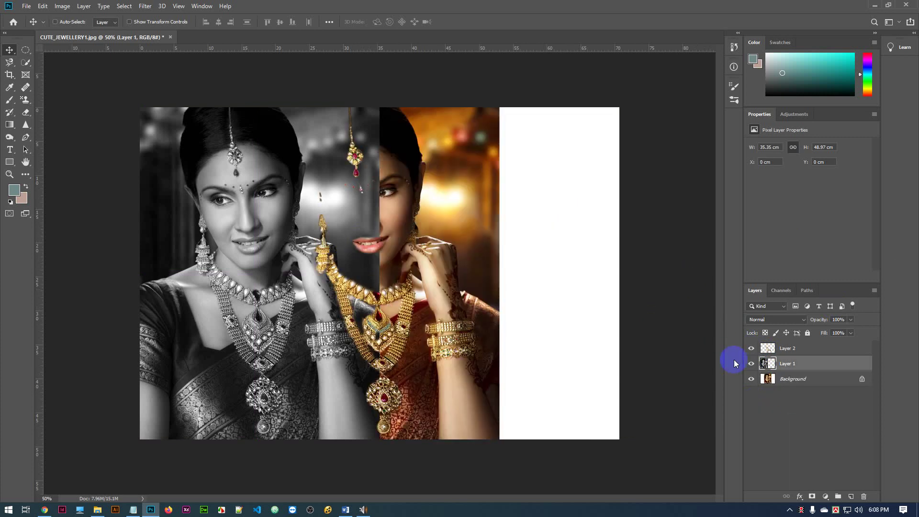
pyautogui.hotkey('ctrl', 'z')
pyautogui.press('ctrl')
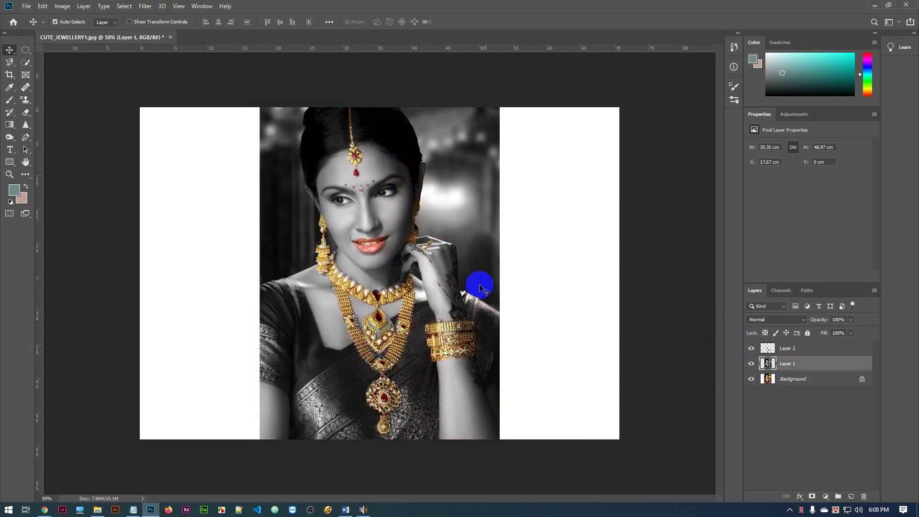
# - Compare the edited portrait with the original by hiding and showing Layer 1 and Layer 2
pyautogui.click(752, 348)
pyautogui.click(751, 364)
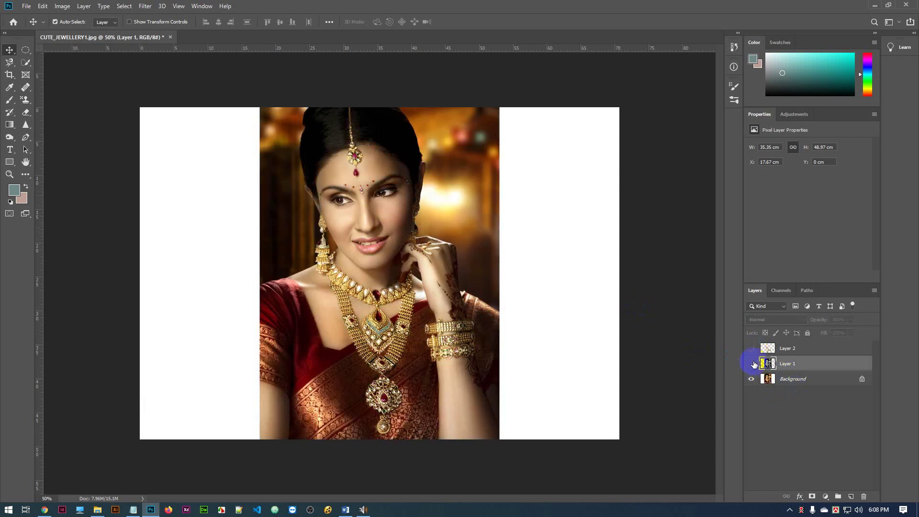
pyautogui.click(752, 348)
pyautogui.click(752, 363)
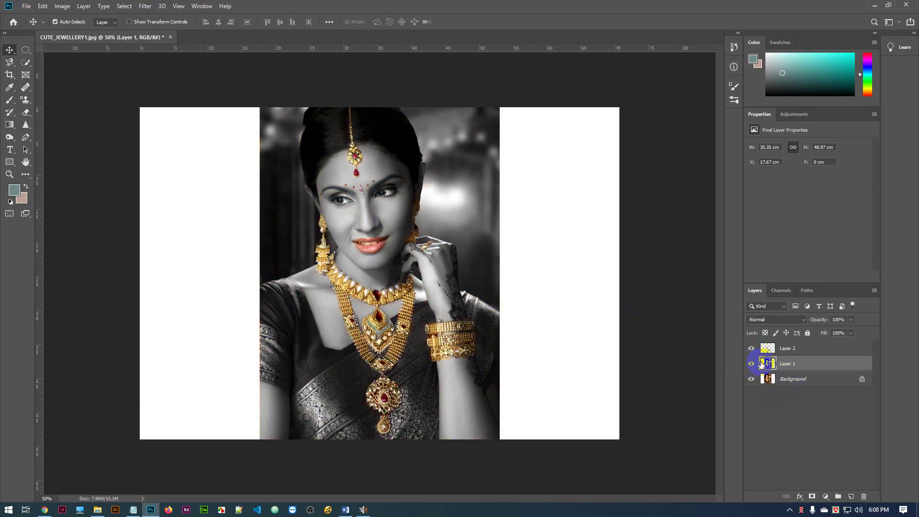
pyautogui.click(753, 349)
pyautogui.click(752, 349)
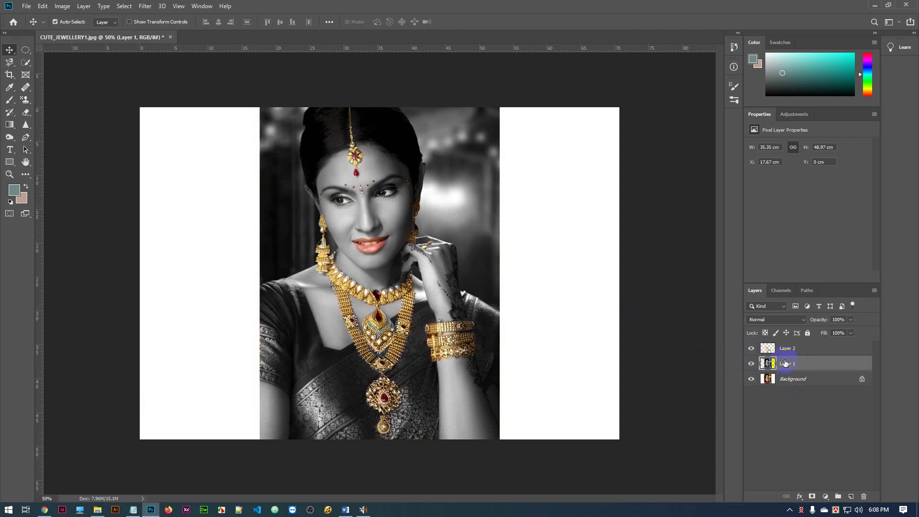
# - Merge Layer 1 and Layer 2 into one layer and unlock the Background layer
pyautogui.keyDown('shift'); pyautogui.click(808, 351); pyautogui.keyUp('shift')
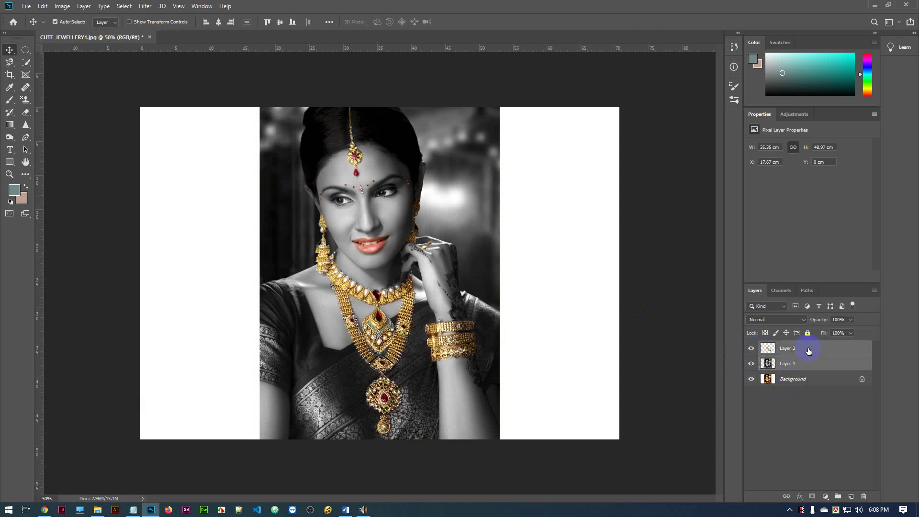
pyautogui.rightClick(809, 352)
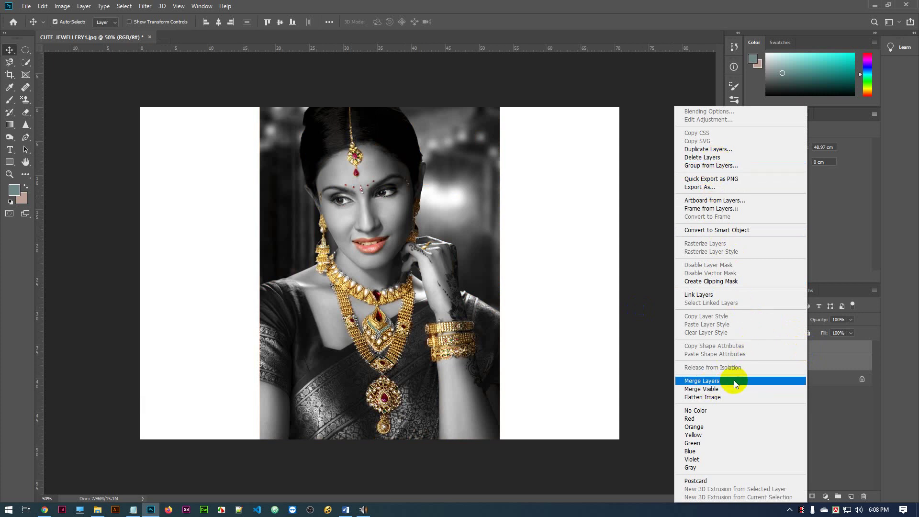
pyautogui.click(706, 383)
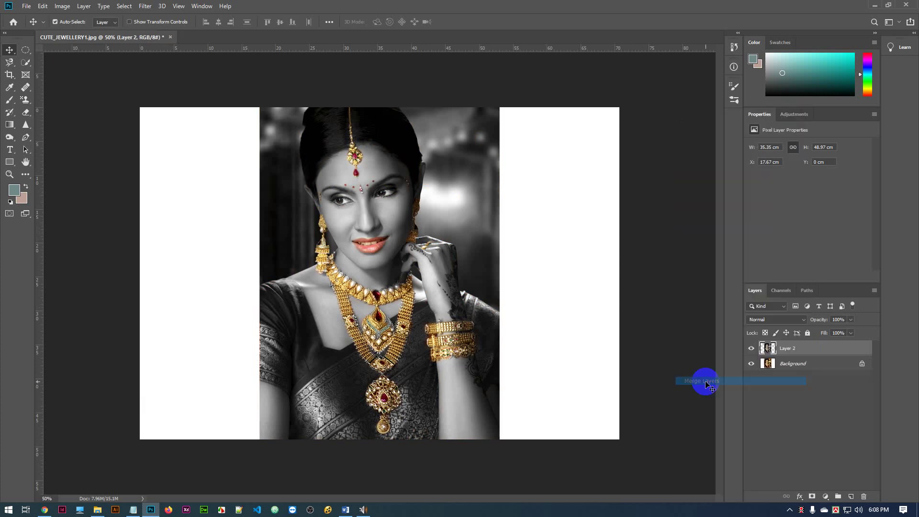
pyautogui.click(752, 348)
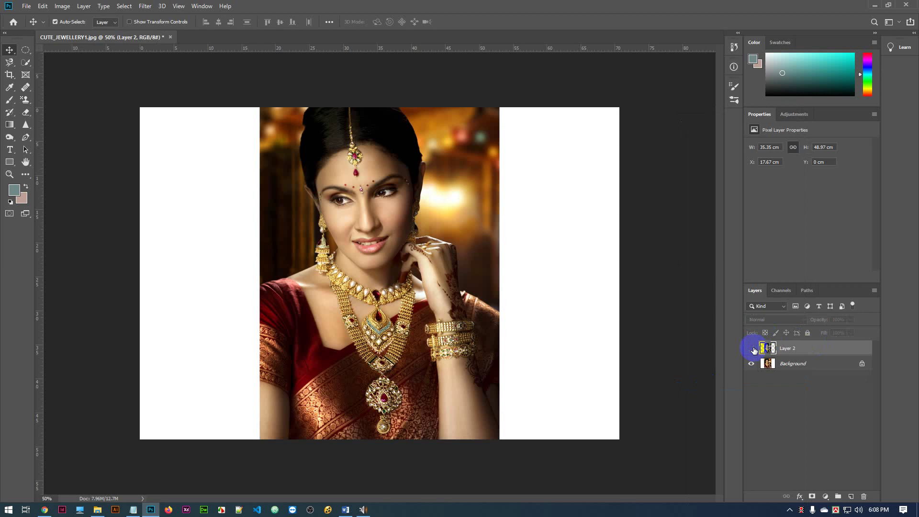
pyautogui.click(752, 348)
pyautogui.click(751, 349)
pyautogui.click(752, 349)
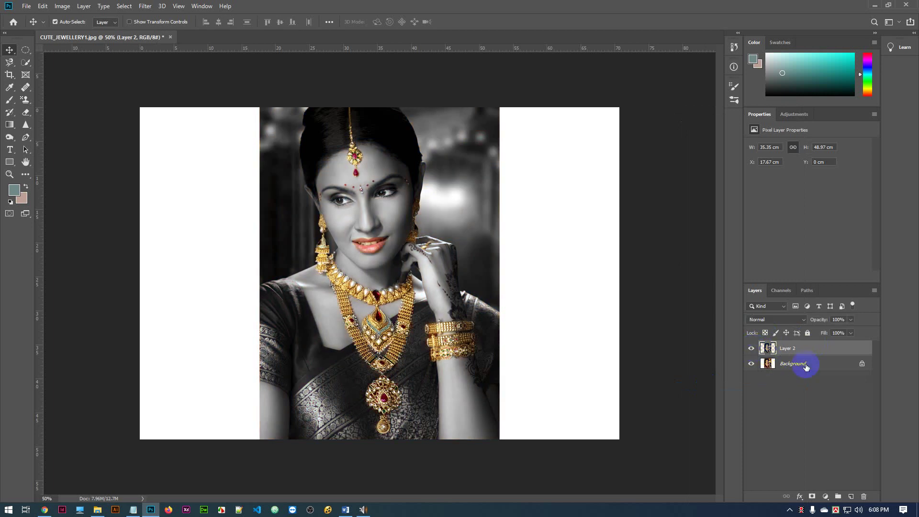
pyautogui.click(862, 365)
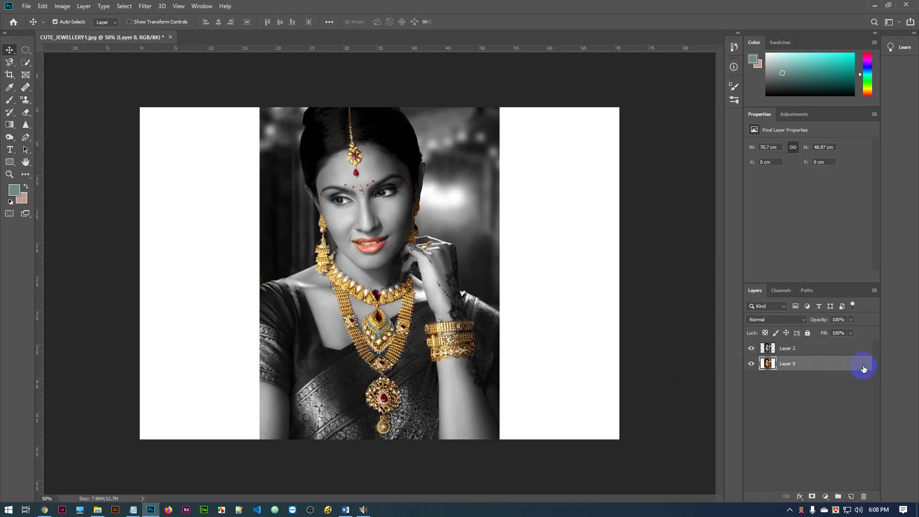
# - Try to double the canvas width to 2004*2 pixels and move the merged portrait to the left of the original
pyautogui.click(43, 6)
pyautogui.click(42, 6)
pyautogui.click(62, 6)
pyautogui.click(82, 86)
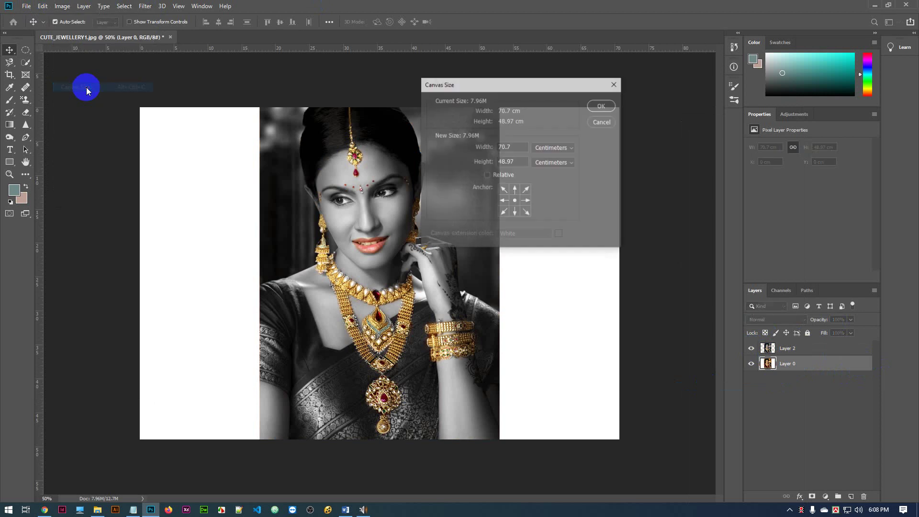
pyautogui.click(554, 147)
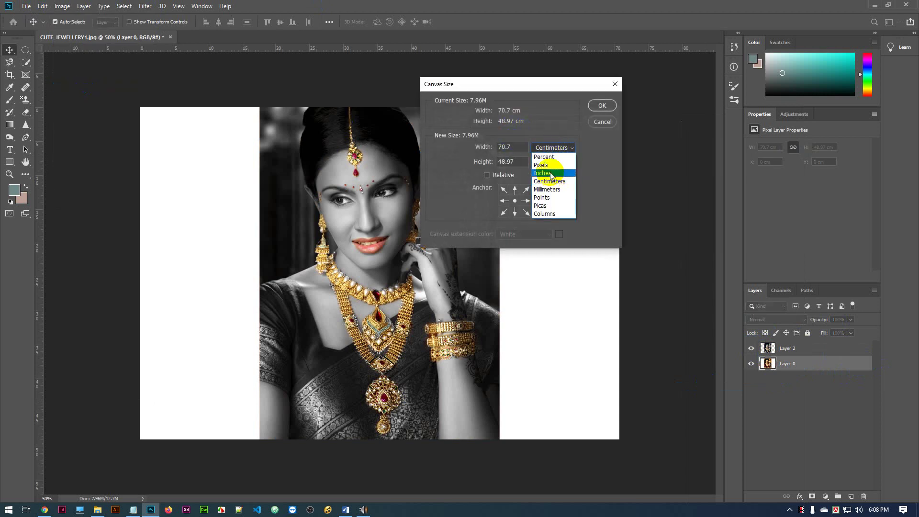
pyautogui.click(545, 157)
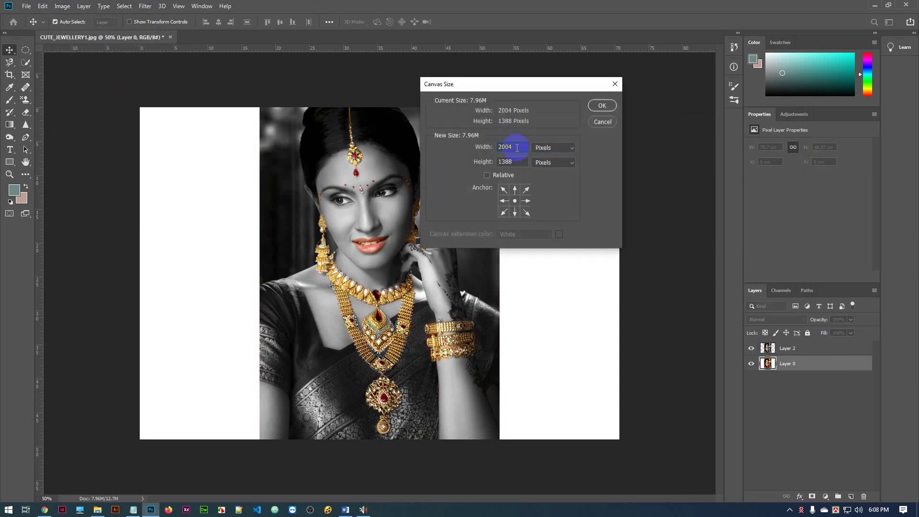
pyautogui.click(517, 147)
pyautogui.write('*2')
pyautogui.click(602, 105)
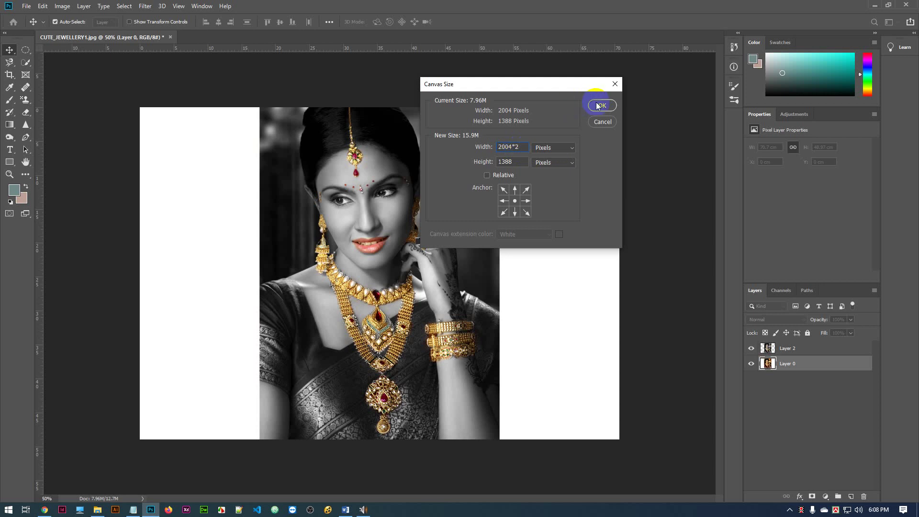
pyautogui.moveTo(389, 221); pyautogui.dragTo(144, 217)
pyautogui.hotkey('ctrl', '-')
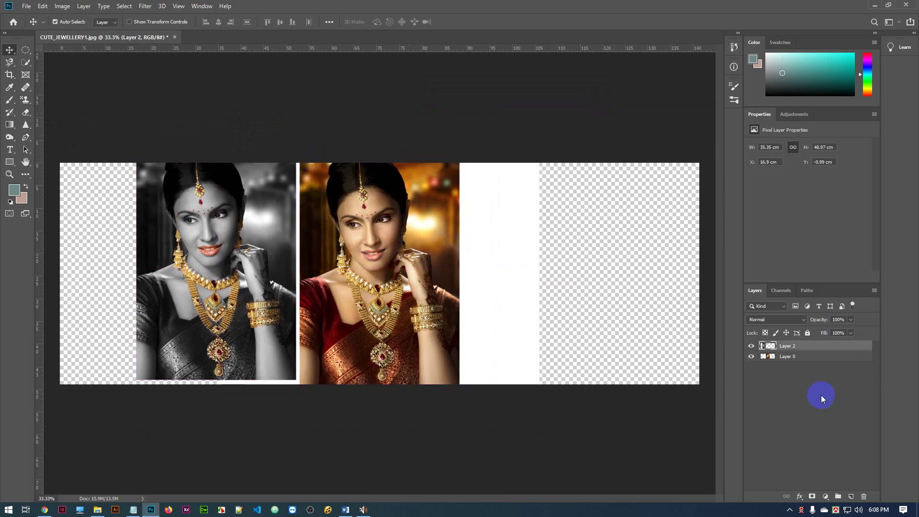
# - Undo the merged portrait's move and the canvas widening, leaving no layer selected
pyautogui.hotkey('ctrl', 'z')
pyautogui.hotkey('ctrl', 'z')
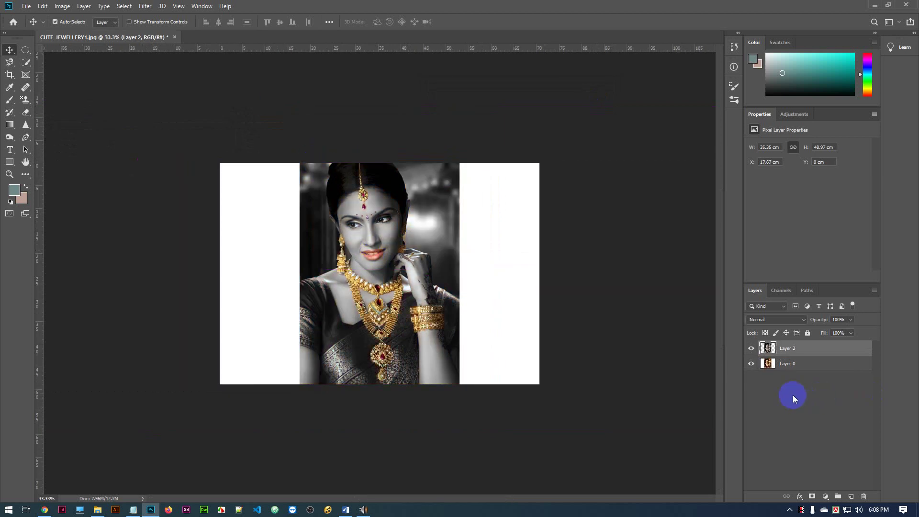
pyautogui.click(807, 404)
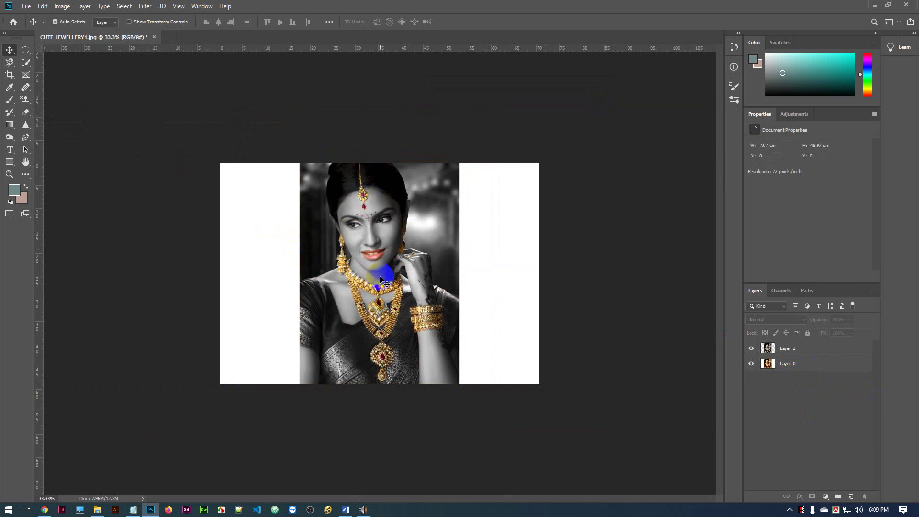
# - Move the merged selective-colour portrait flush into the canvas's left half and the original colour portrait into the right half
pyautogui.moveTo(381, 280); pyautogui.dragTo(301, 280)
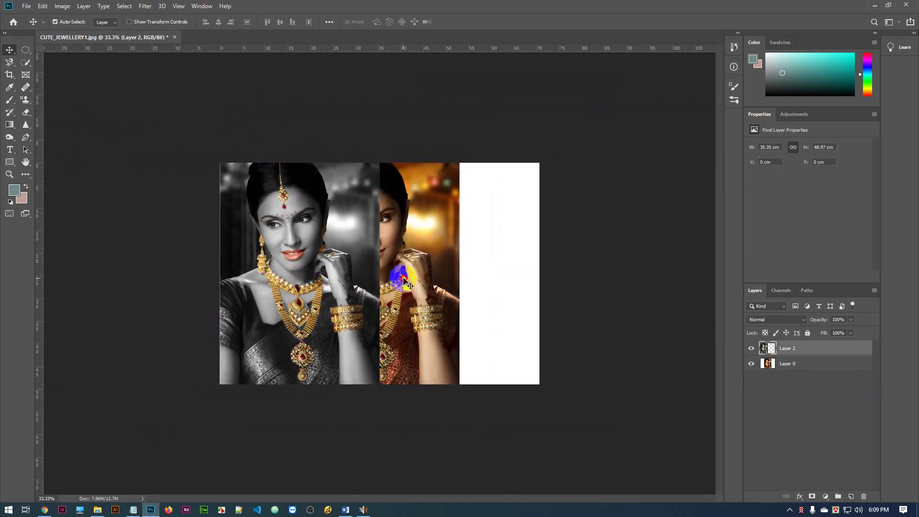
pyautogui.moveTo(404, 282); pyautogui.dragTo(484, 275)
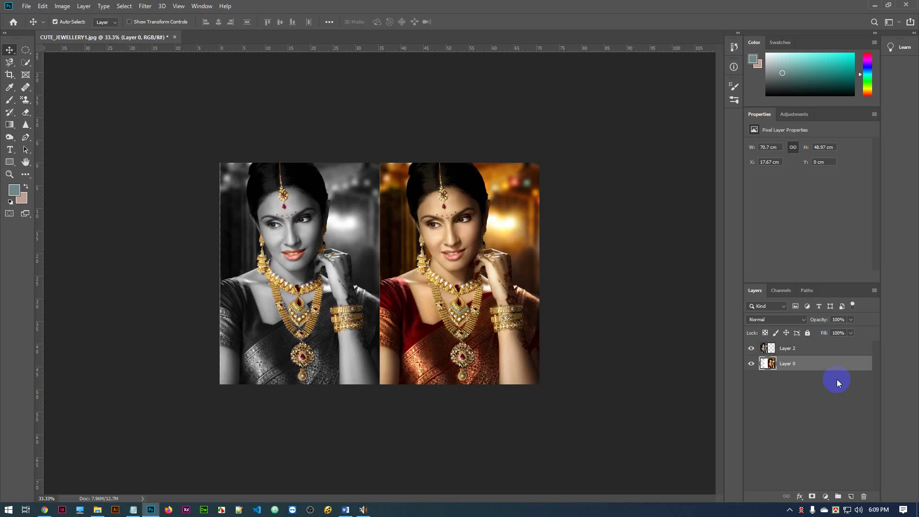
pyautogui.hotkey('ctrl', '+')
pyautogui.hotkey('ctrl', '+')
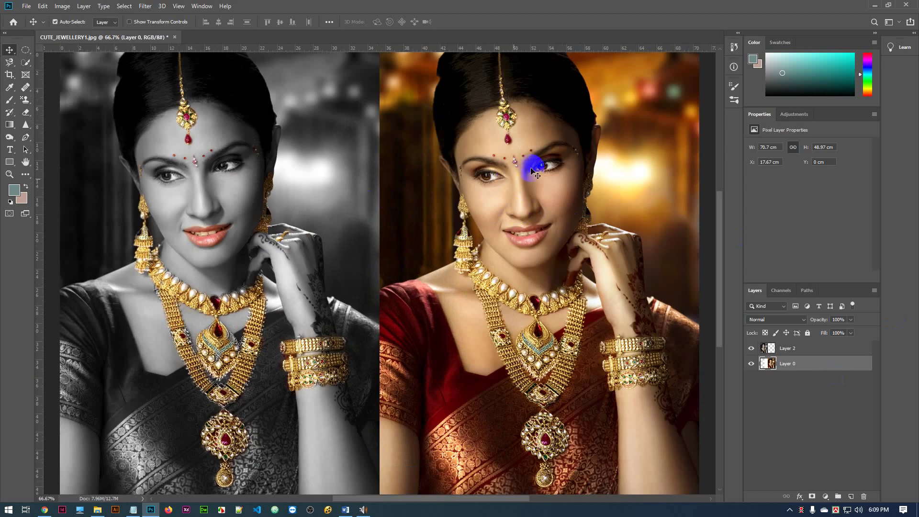
# - Add the white text "before" in American Captain on the original colour portrait, beside the face
pyautogui.click(10, 151)
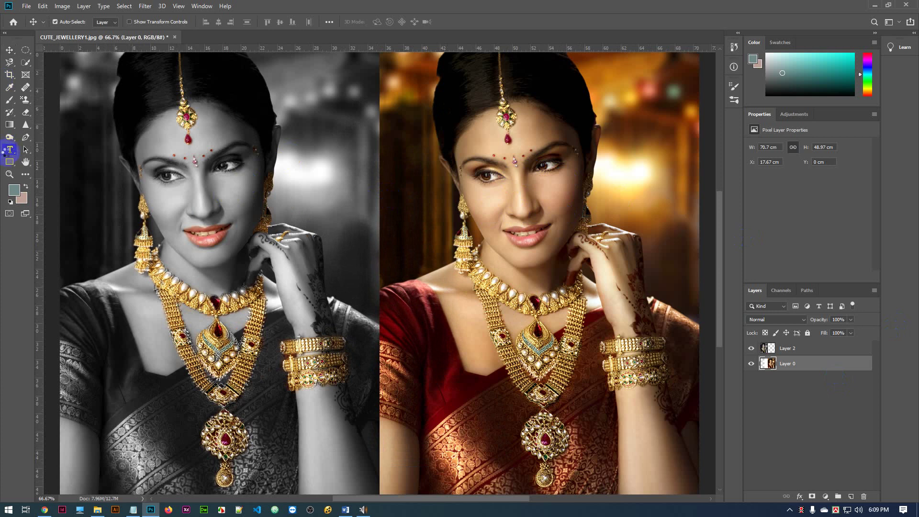
pyautogui.click(10, 150)
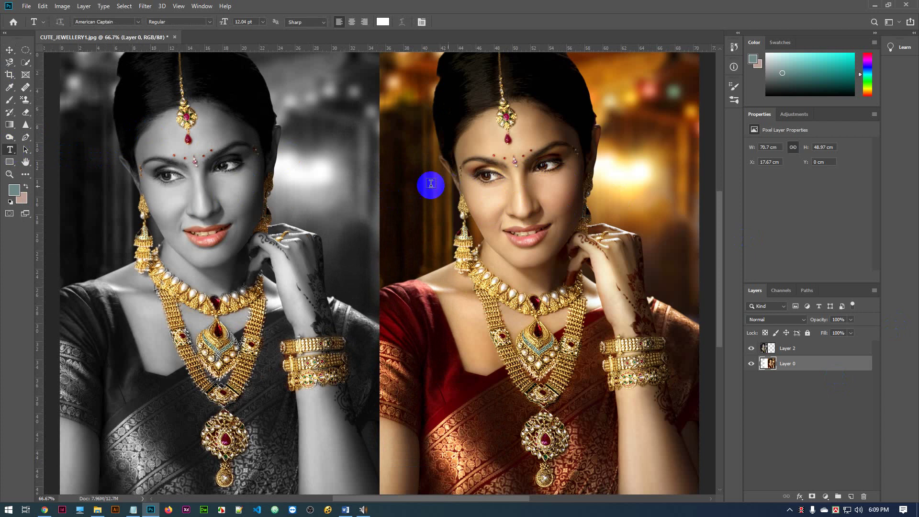
pyautogui.click(467, 204)
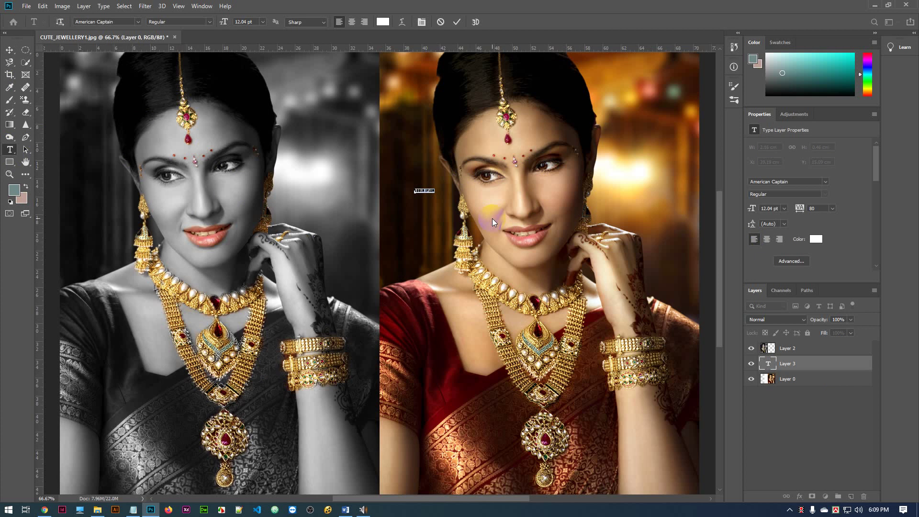
pyautogui.press('BackSpace')
pyautogui.click(456, 22)
pyautogui.click(523, 309)
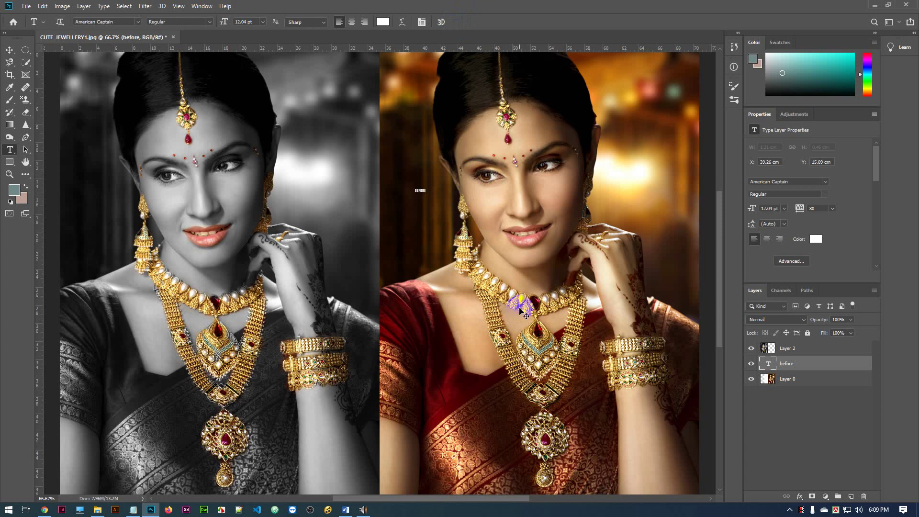
# - Enlarge the "before" text proportionally to about 817% of its size
pyautogui.hotkey('ctrl', 't')
pyautogui.moveTo(426, 193); pyautogui.dragTo(504, 221)
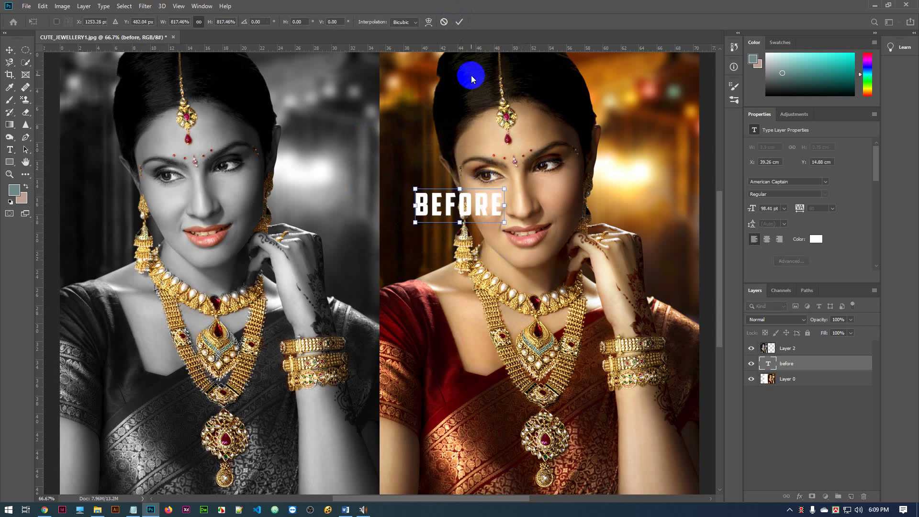
pyautogui.click(463, 21)
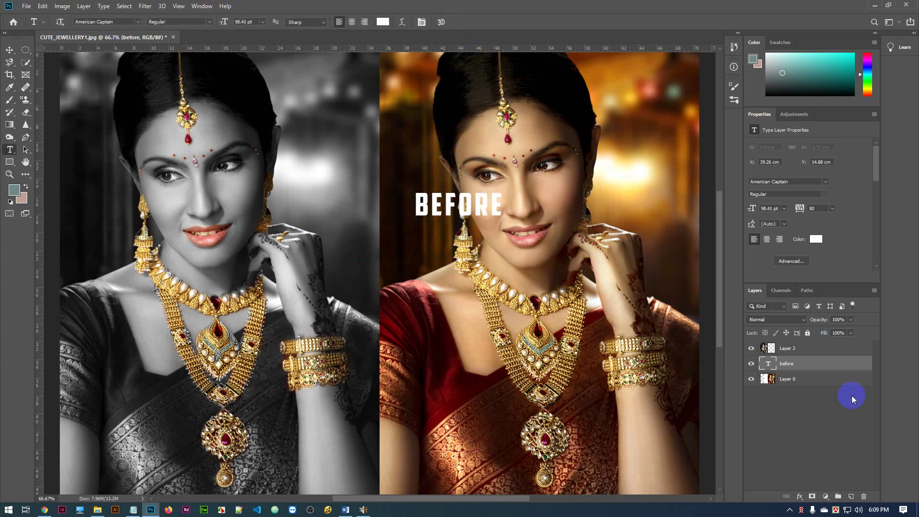
# - Delete the "before" text layer from the side-by-side comparison
pyautogui.press('Delete')
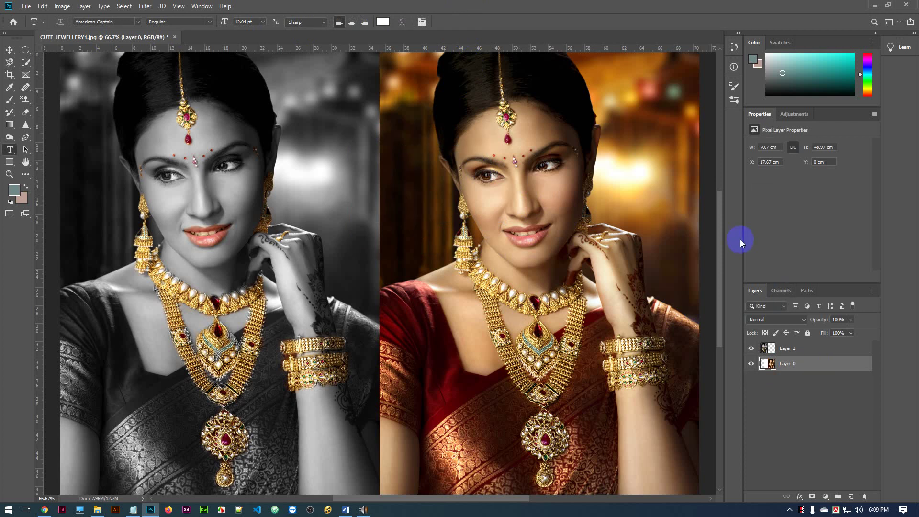
pyautogui.hotkey('ctrl', '-')
pyautogui.hotkey('ctrl', '-')
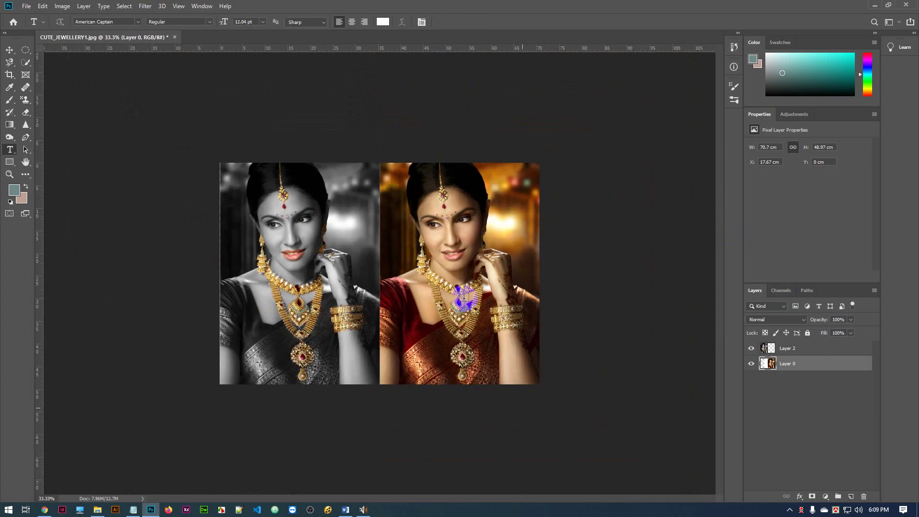
# - Nudge the black-and-white portrait left to X about -0.11 cm, opening a thin gap between it and the colour portrait
pyautogui.click(10, 50)
pyautogui.click(253, 222)
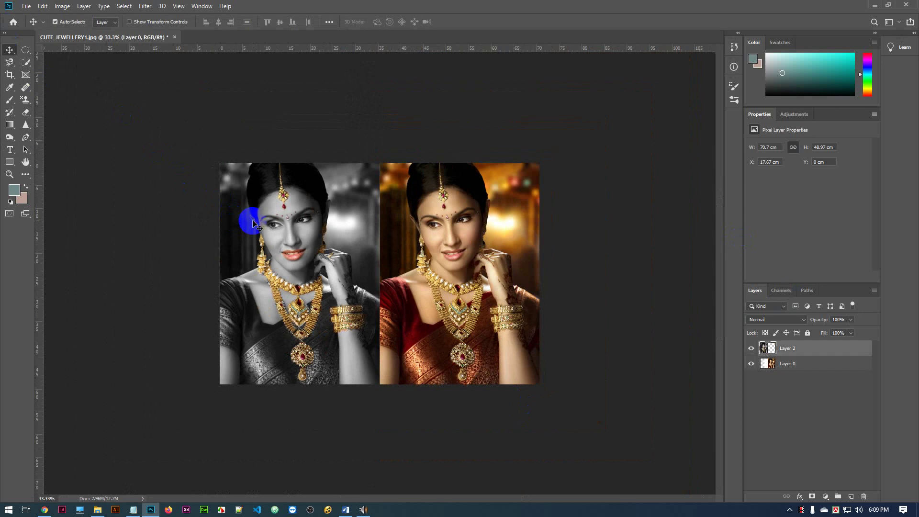
pyautogui.moveTo(253, 223); pyautogui.dragTo(252, 223)
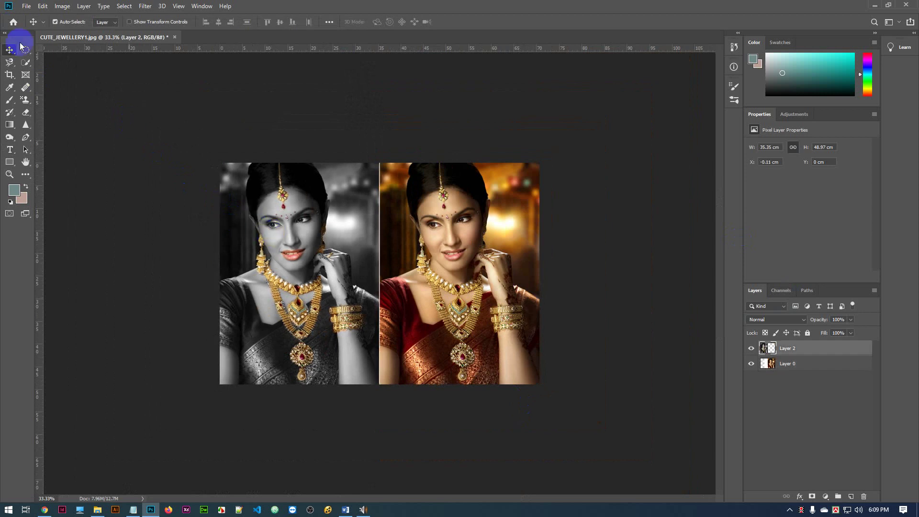
# - Save the comparison as a JPEG named 125 on the Desktop, with quality 12 (Maximum) and the Baseline ("Standard") format
pyautogui.click(24, 6)
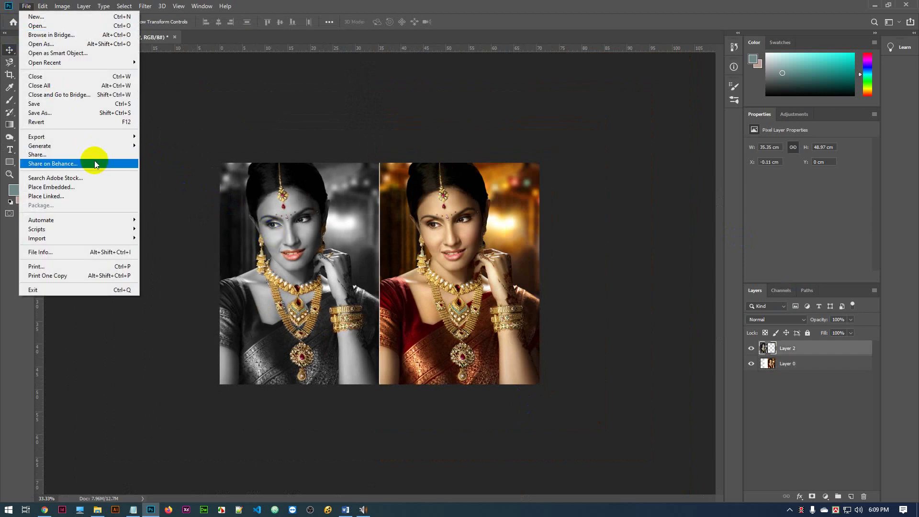
pyautogui.click(655, 256)
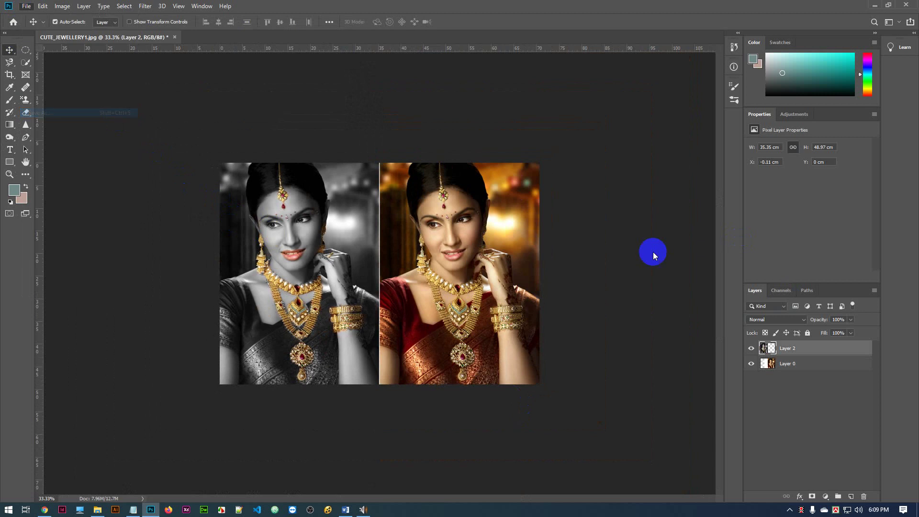
pyautogui.click(375, 401)
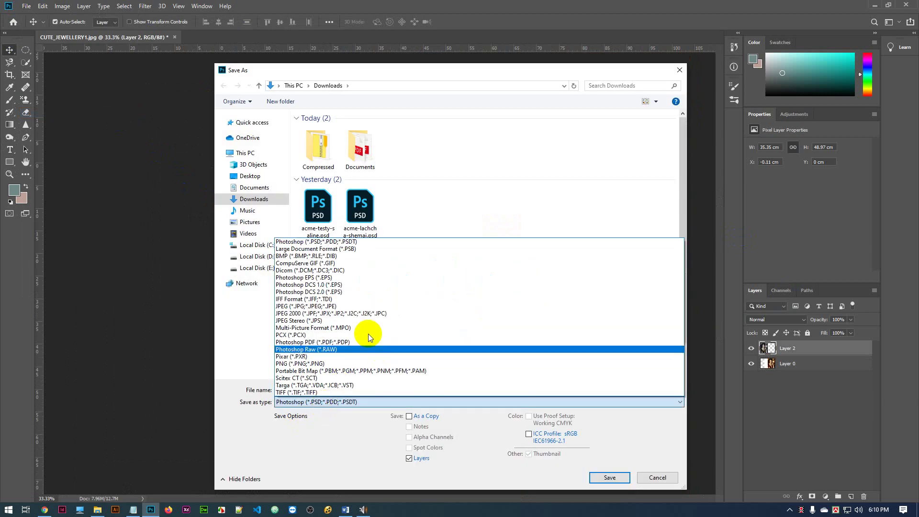
pyautogui.click(337, 306)
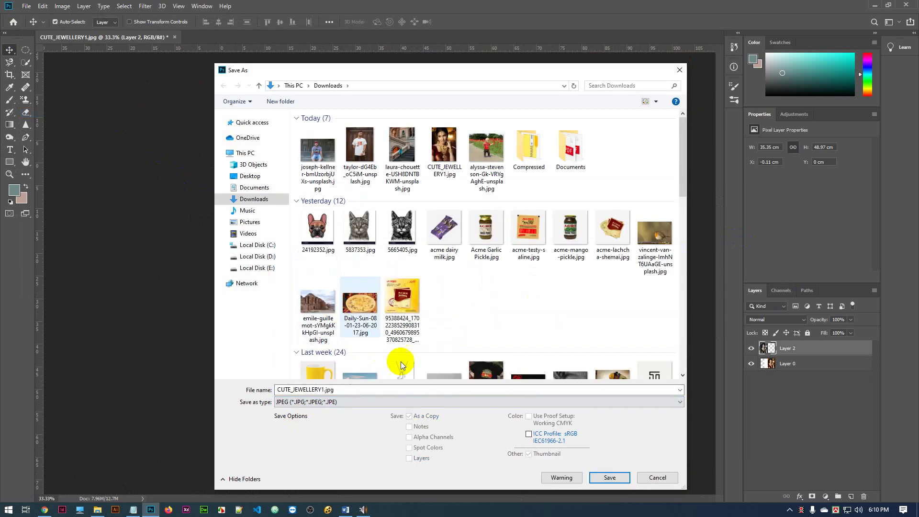
pyautogui.click(250, 176)
pyautogui.click(324, 390)
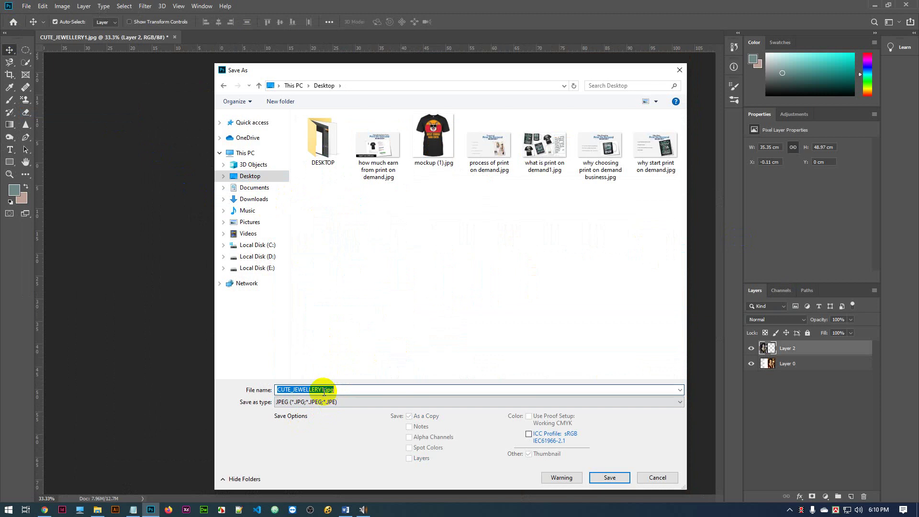
pyautogui.write('125')
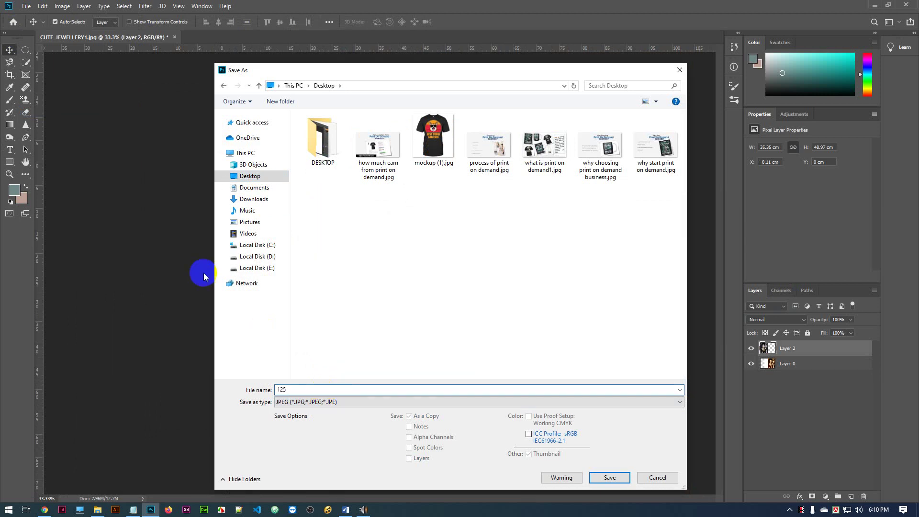
pyautogui.click(610, 477)
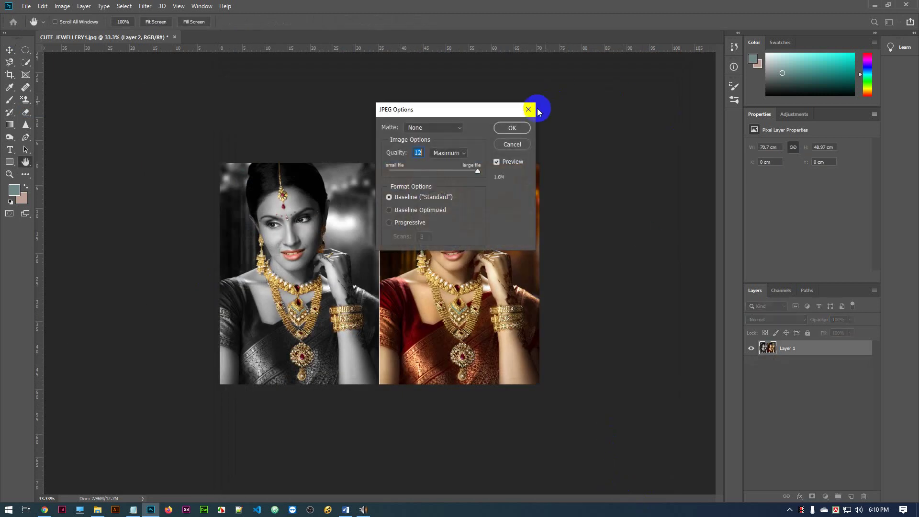
pyautogui.click(520, 127)
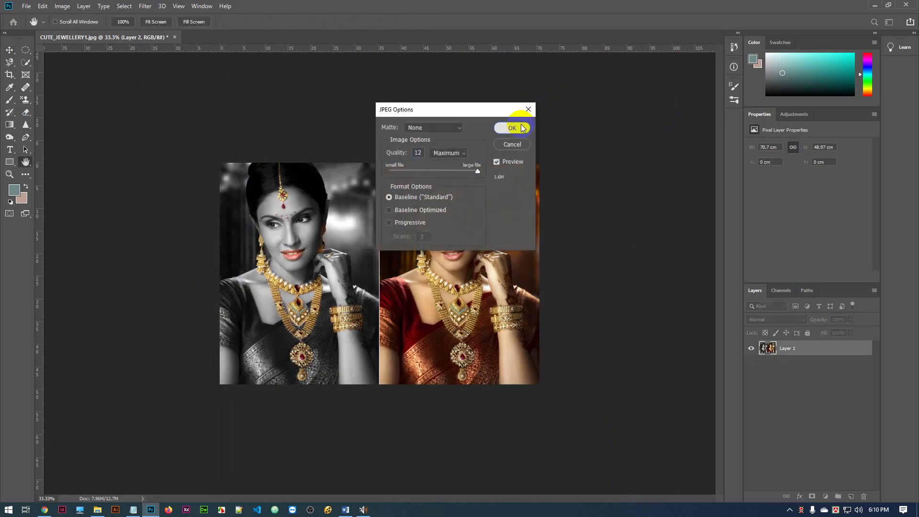
# - Minimise the open windows to reach the desktop and open 125.jpg in Photos to review the exported comparison
pyautogui.click(875, 4)
pyautogui.click(862, 7)
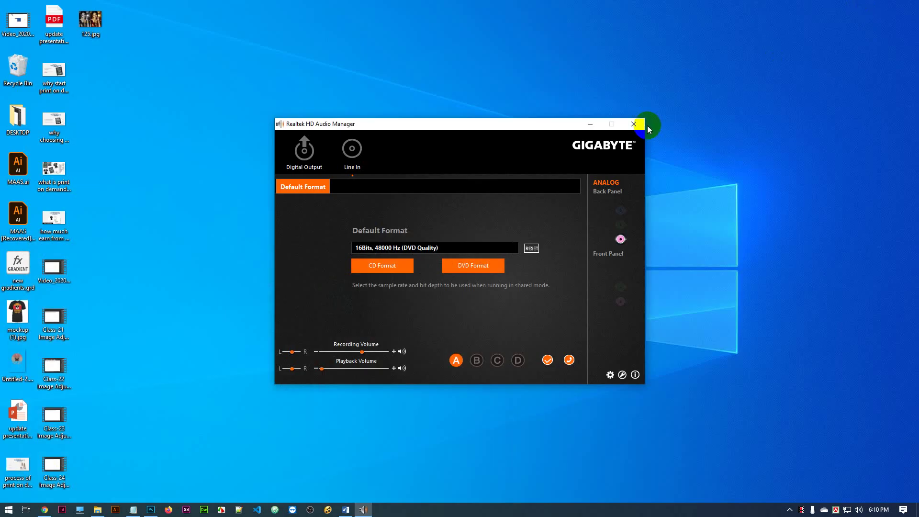
pyautogui.click(590, 124)
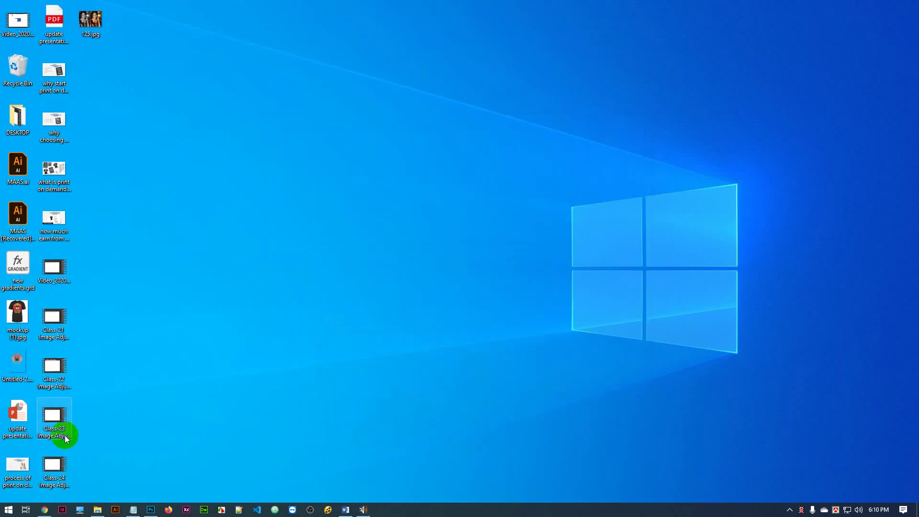
pyautogui.click(85, 23)
pyautogui.doubleClick(88, 23)
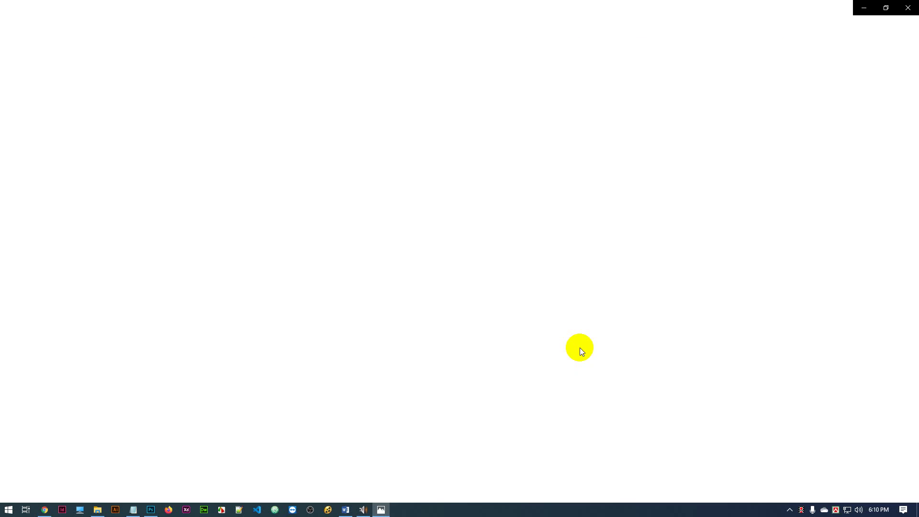
pyautogui.click(582, 352)
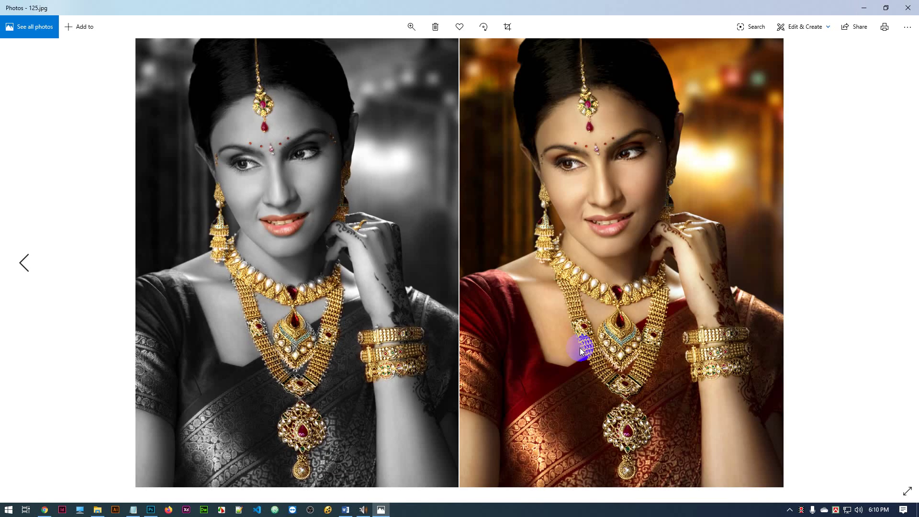